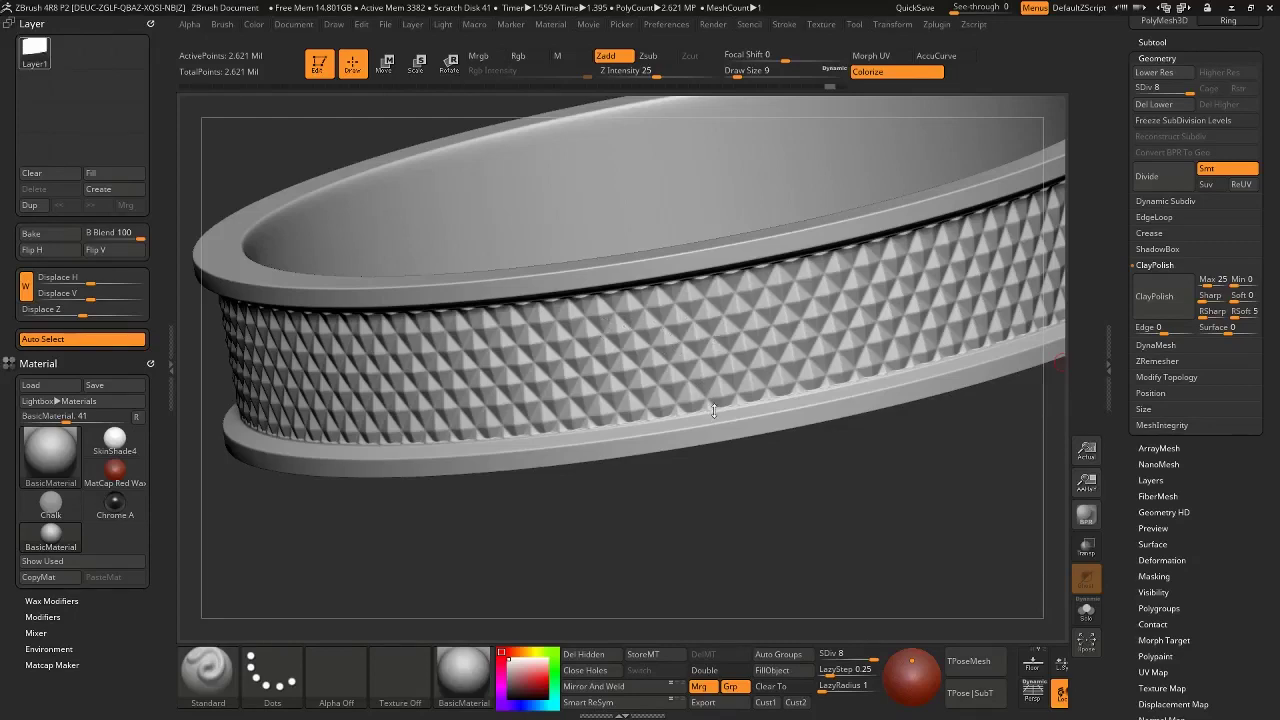
Examine the ring's faceted outer band from several angles
right_drag(714, 411, 800, 380)
mouse_move(623, 300)
ctrl+right_down()
mouse_move(623, 337)
mouse_move(702, 326)
mouse_move(803, 361)
mouse_move(720, 372)
mouse_move(742, 410)
mouse_move(751, 297)
mouse_move(795, 350)
mouse_move(719, 355)
mouse_move(742, 341)
mouse_move(741, 312)
mouse_move(766, 380)
mouse_move(774, 329)
mouse_move(703, 296)
ctrl+right_up()
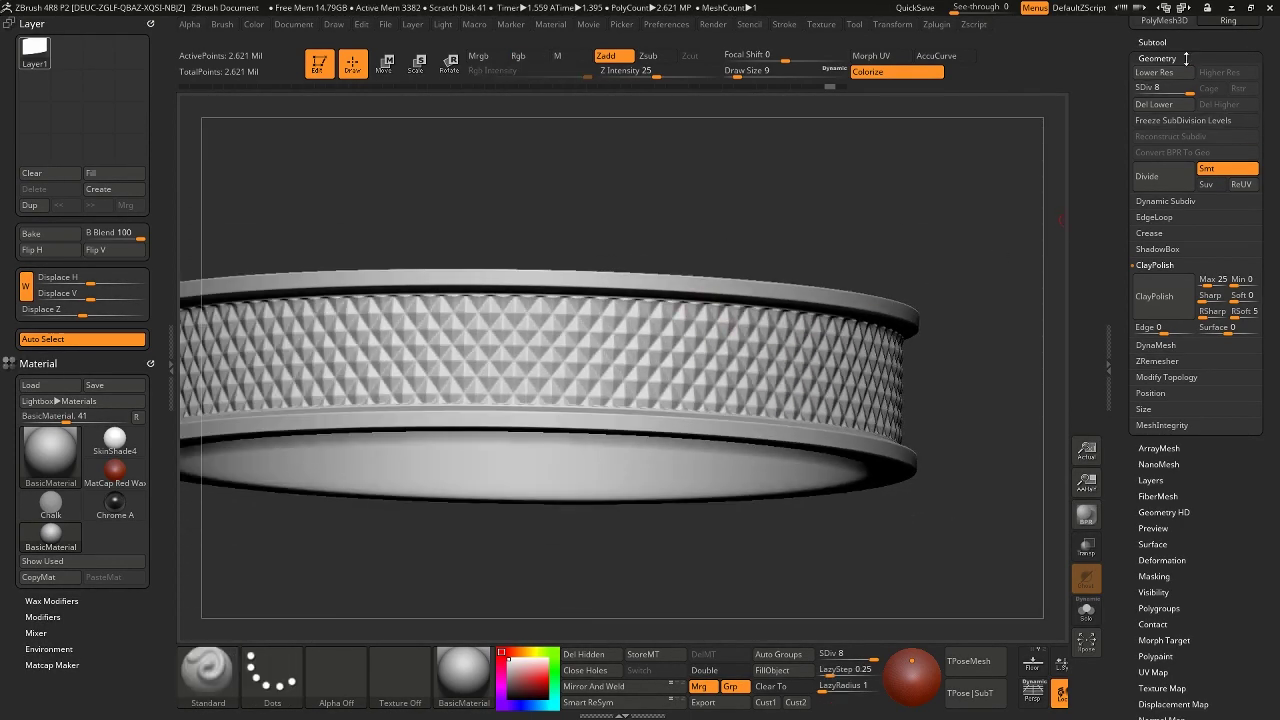
drag(1208, 39, 1194, 148)
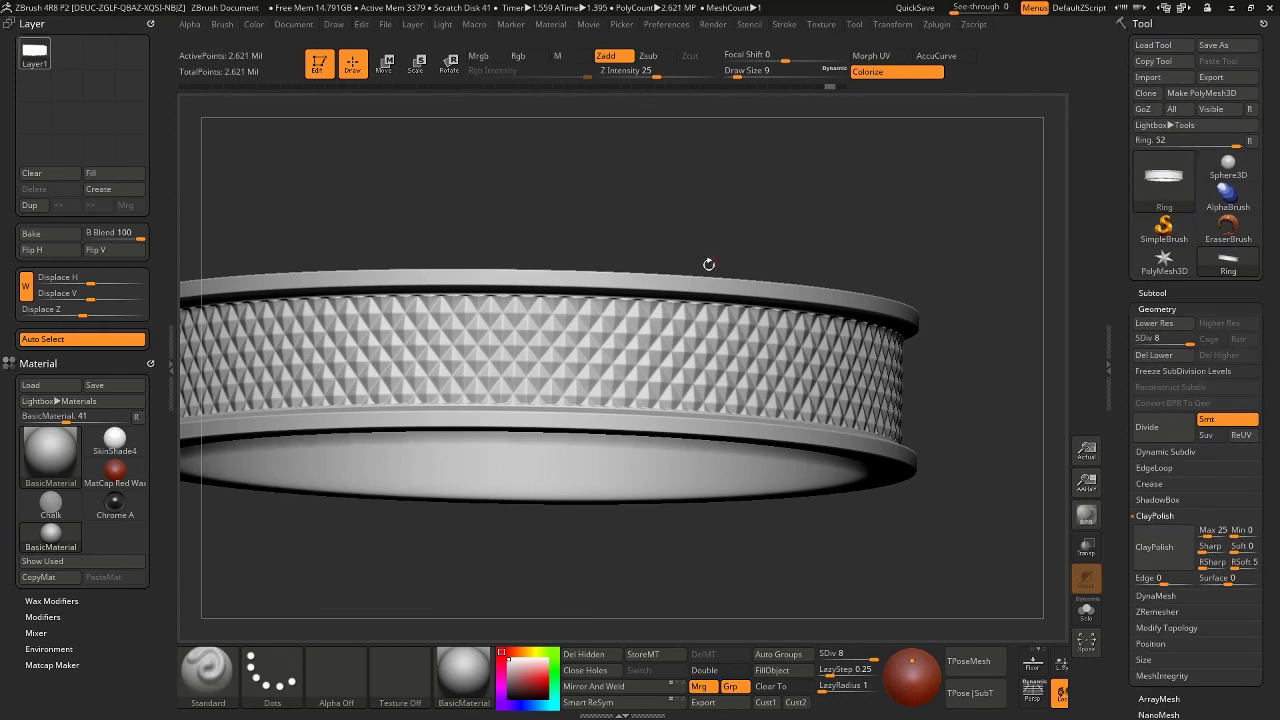
right_drag(752, 222, 684, 307)
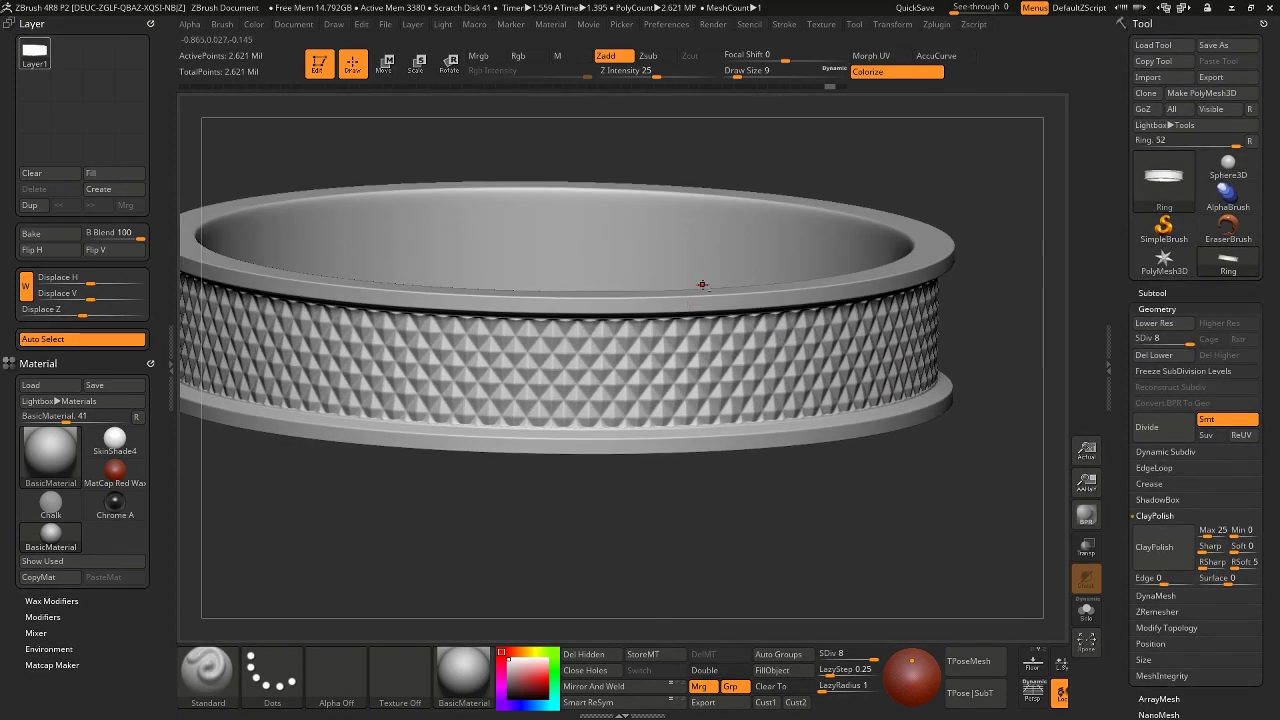
Switch to Maya and isolate the small pyramid mesh at the ring's centre for a closer look
key(alt+Tab)
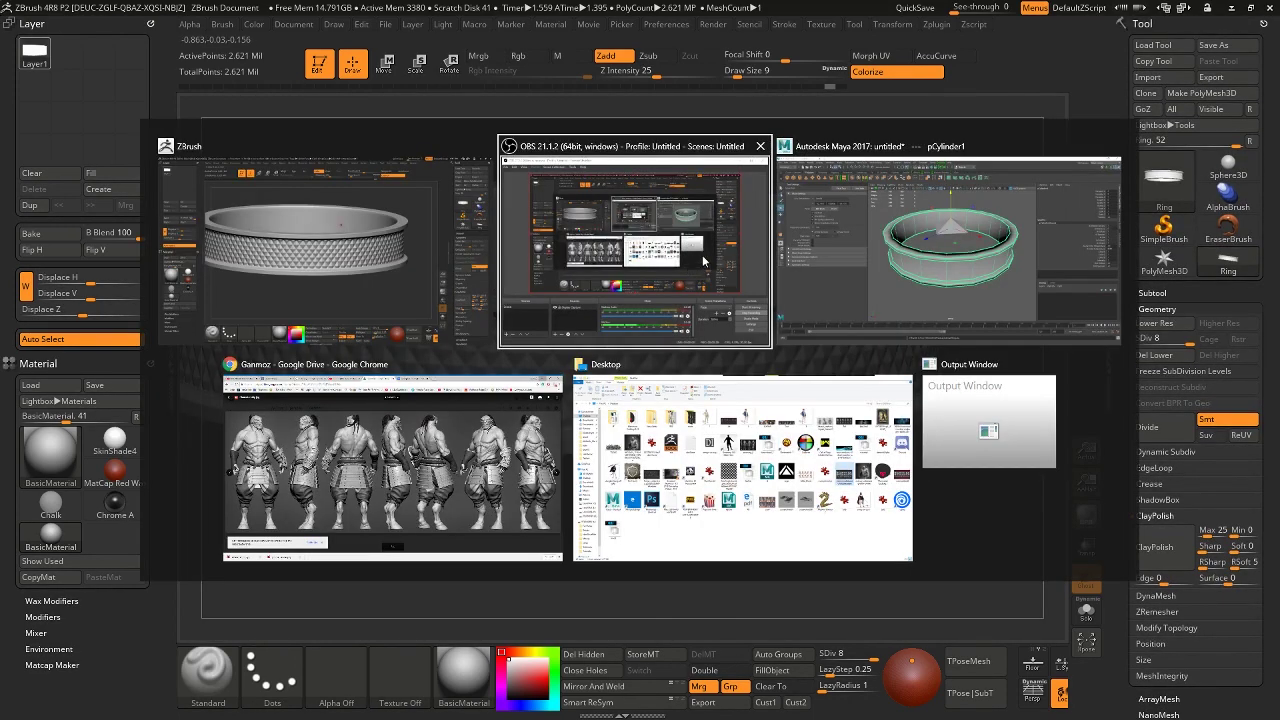
key(alt+Tab)
alt+drag(709, 268, 780, 346)
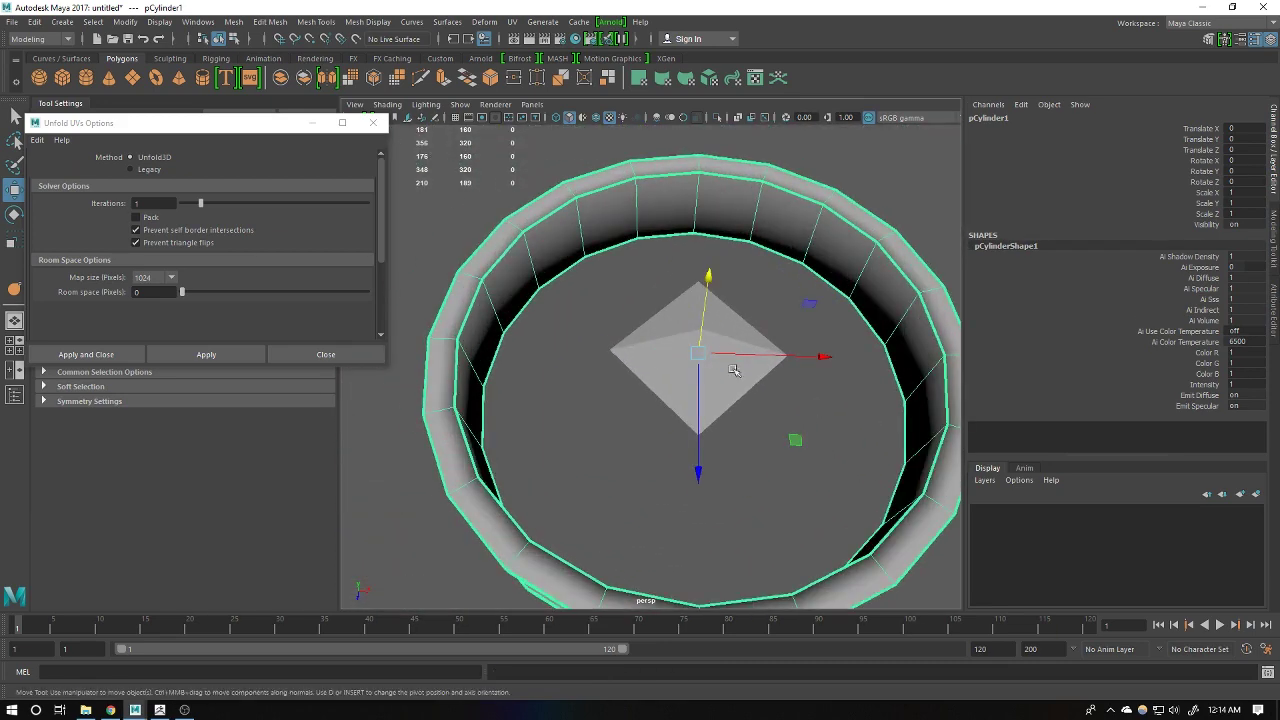
click(752, 341)
scroll(795, 345, down, 3)
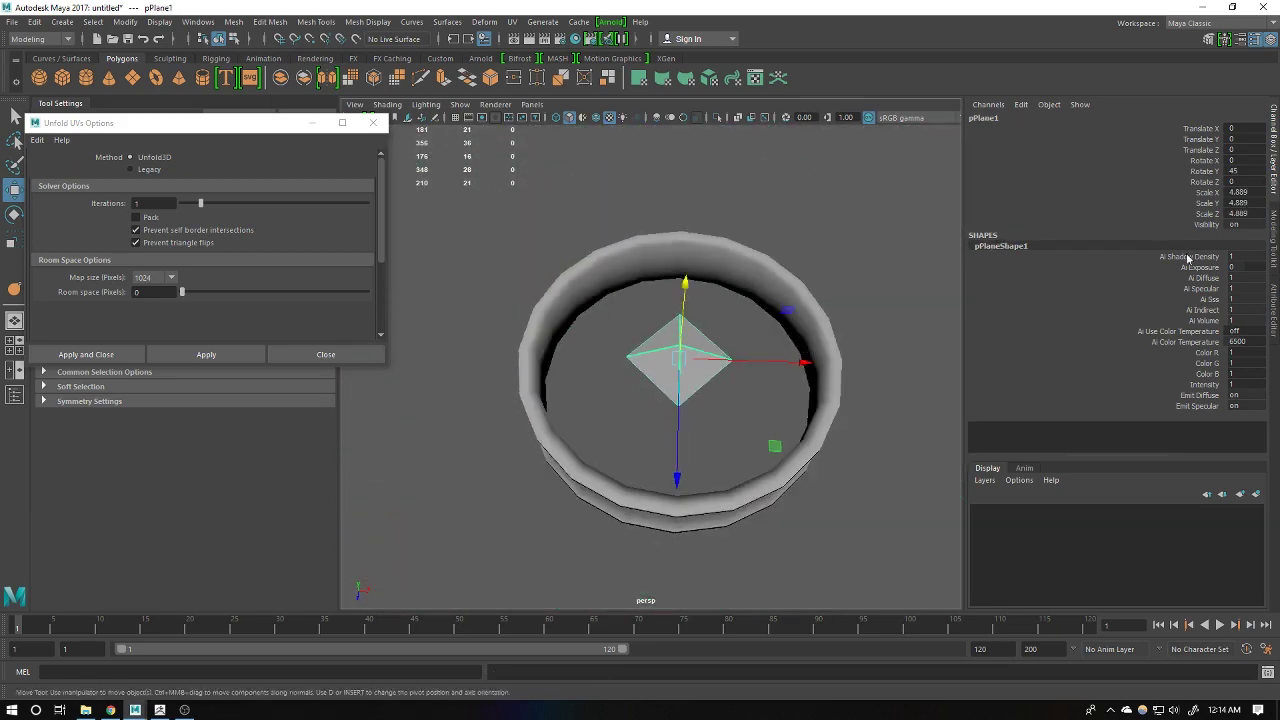
click(717, 117)
alt+drag(690, 290, 660, 330)
Inspect the isolated pyramid from above, then turn off isolation to view it together with the ring
key(alt+Tab)
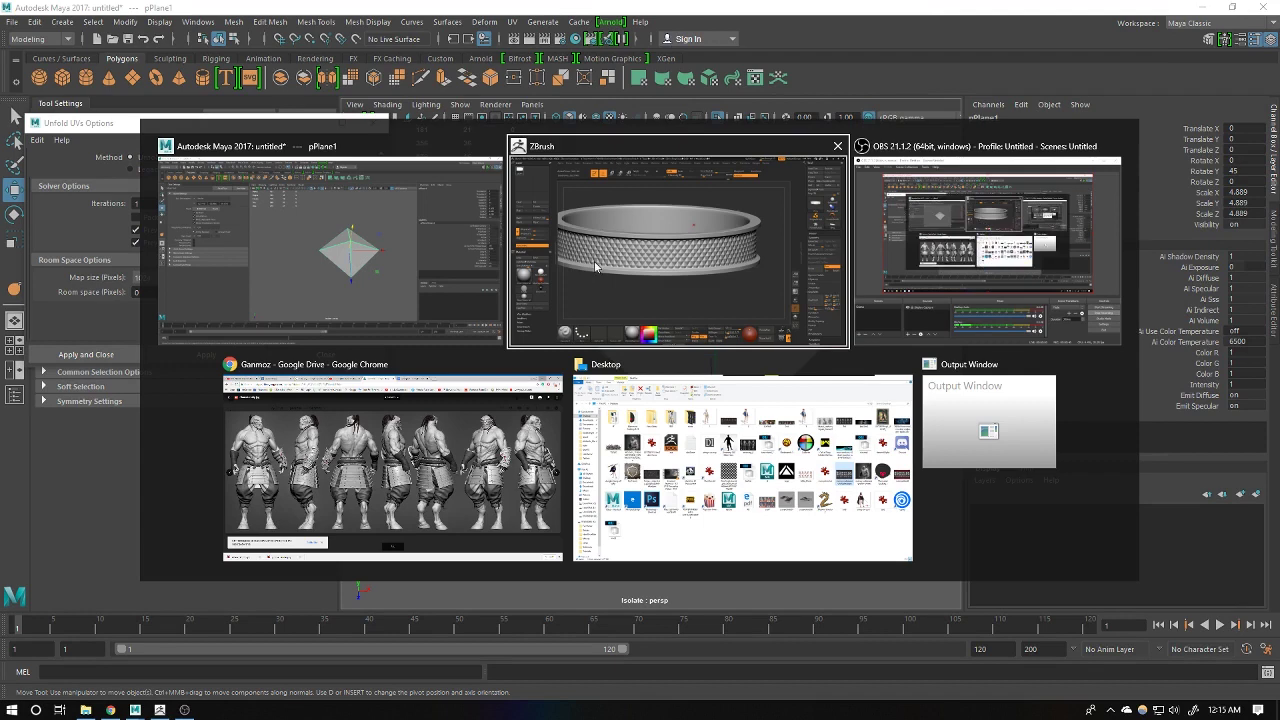
click(362, 249)
scroll(608, 305, down, 6)
alt+drag(697, 334, 948, 259)
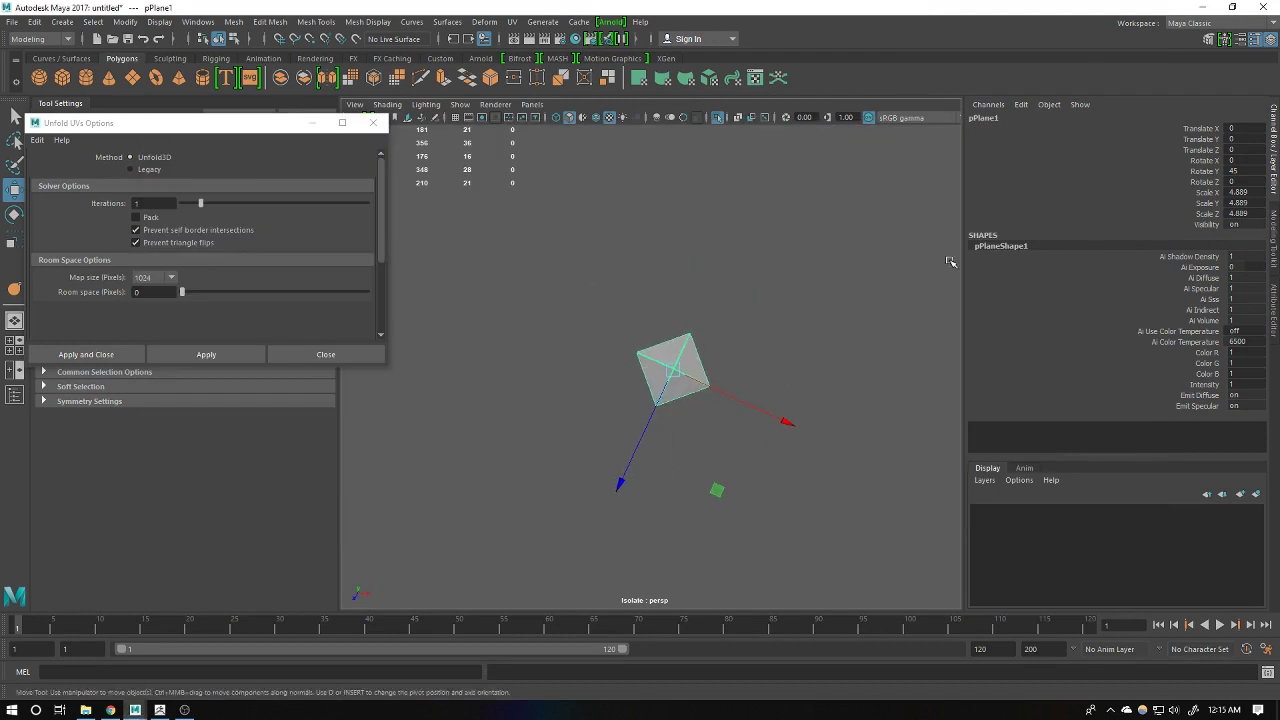
alt+drag(634, 257, 602, 201)
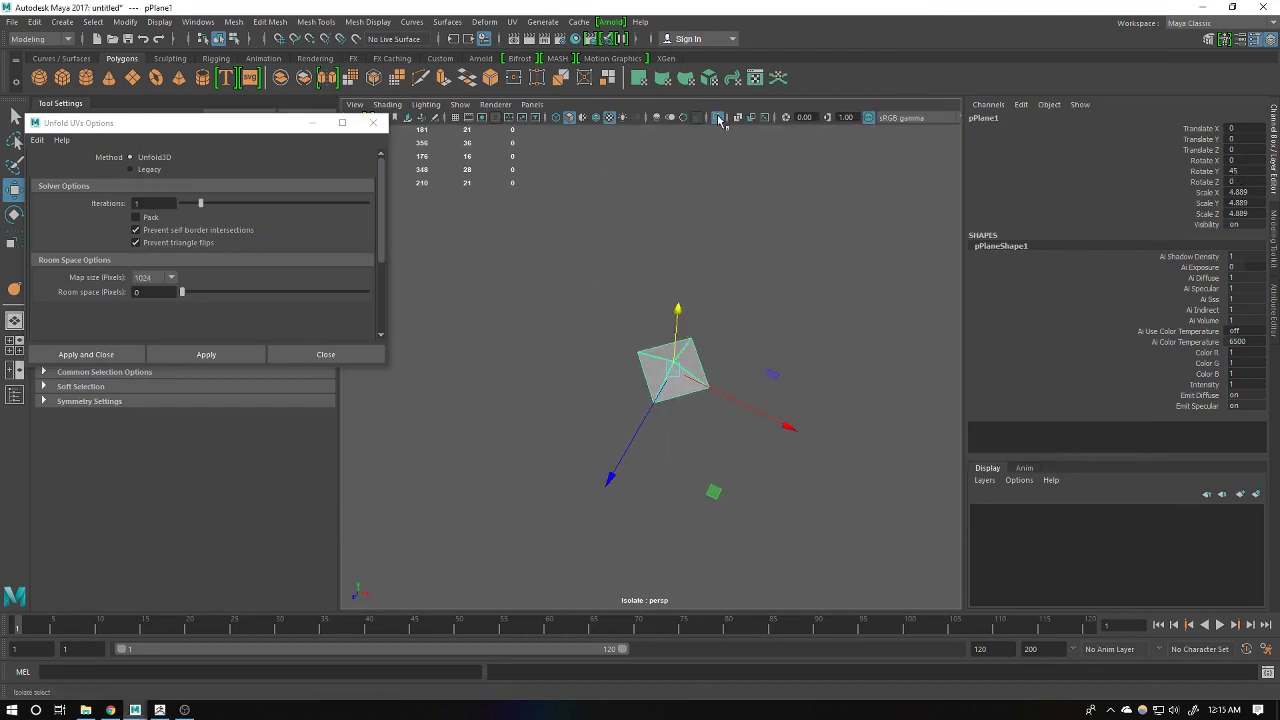
click(717, 117)
alt+drag(712, 276, 646, 300)
scroll(677, 334, up, 5)
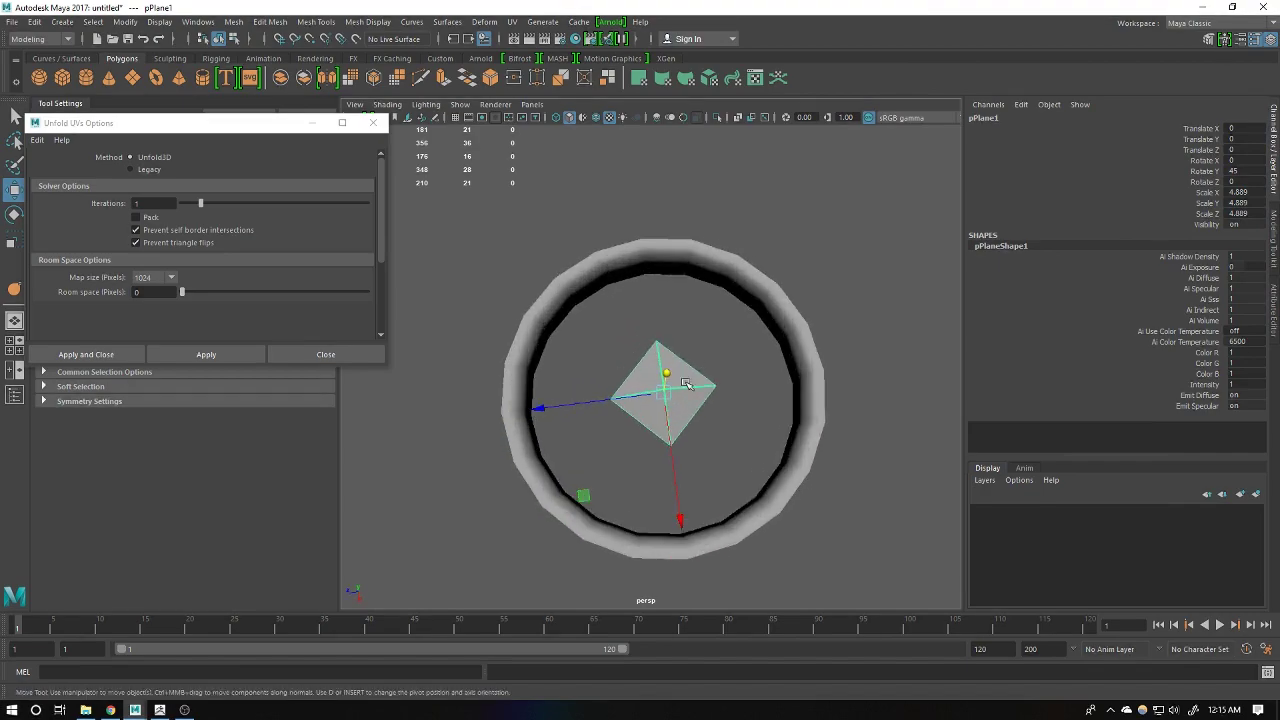
alt+drag(683, 386, 774, 384)
Switch to ZBrush, make Sphere3D the active tool and import the dimond OBJ file from the Desktop
key(alt+Tab)
right_drag(667, 347, 632, 333)
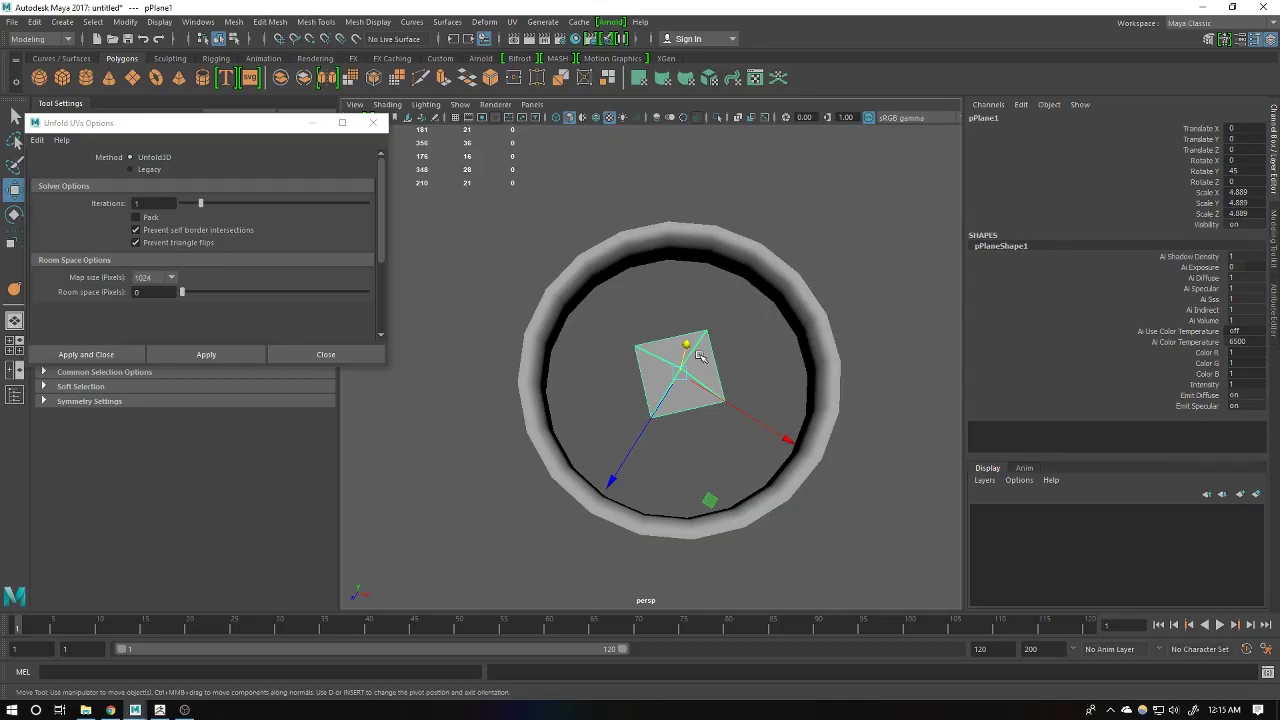
alt+drag(700, 357, 680, 374)
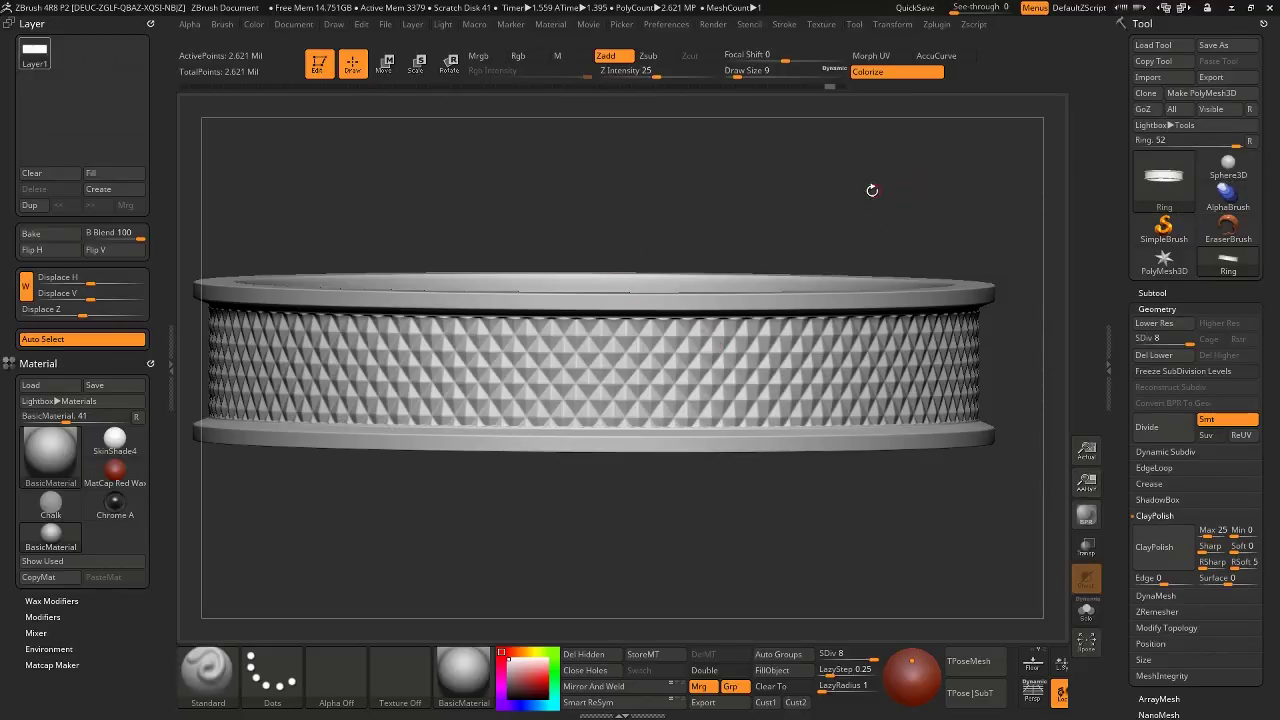
drag(770, 205, 836, 207)
click(1228, 167)
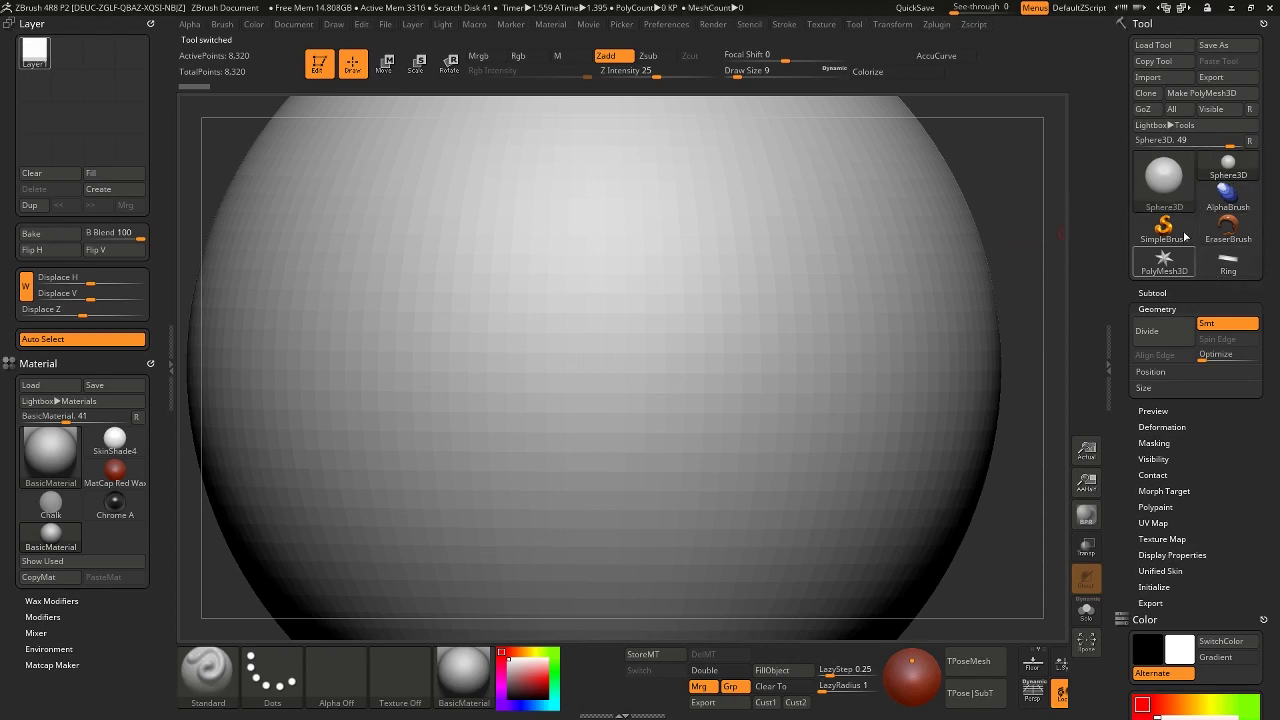
click(1158, 80)
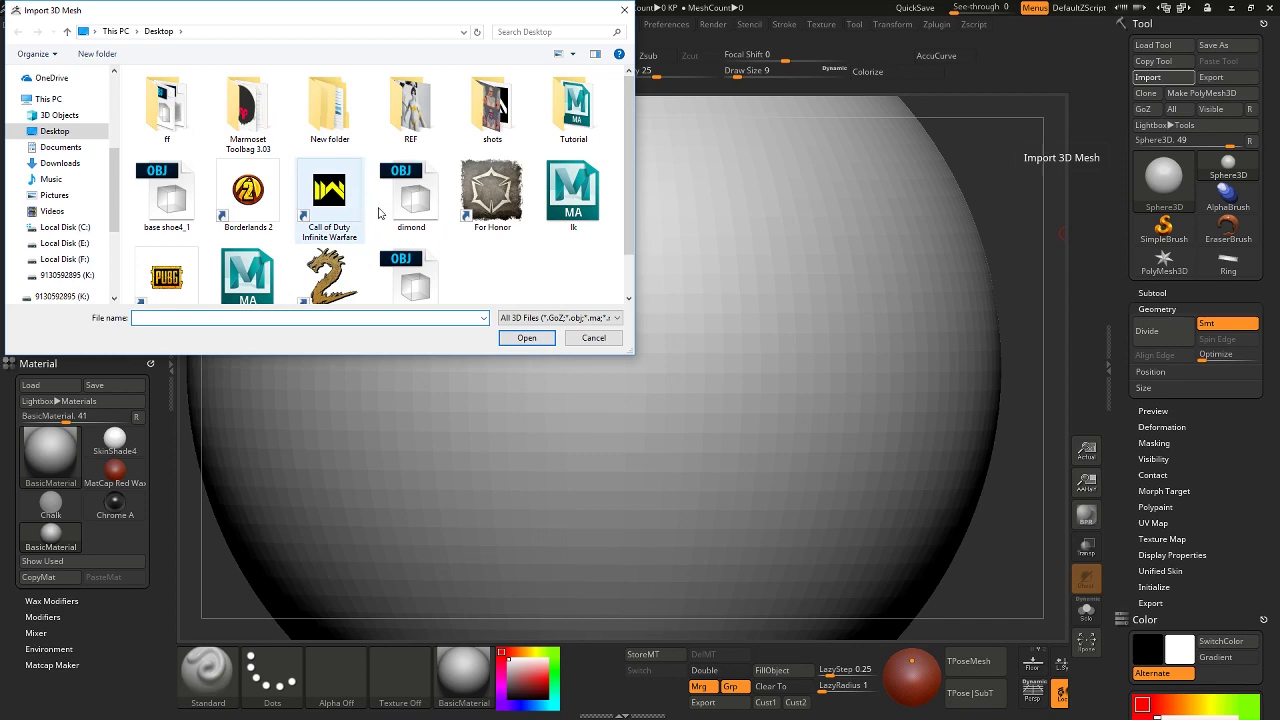
double_click(414, 189)
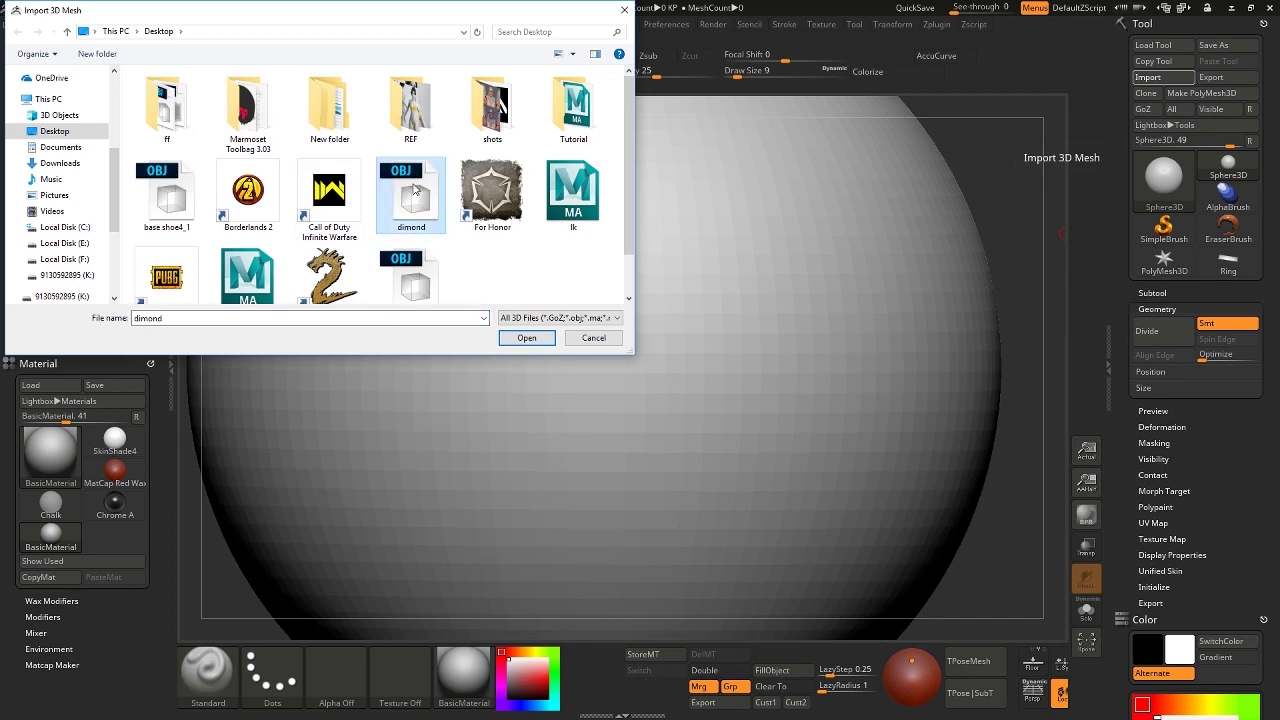
drag(587, 233, 669, 271)
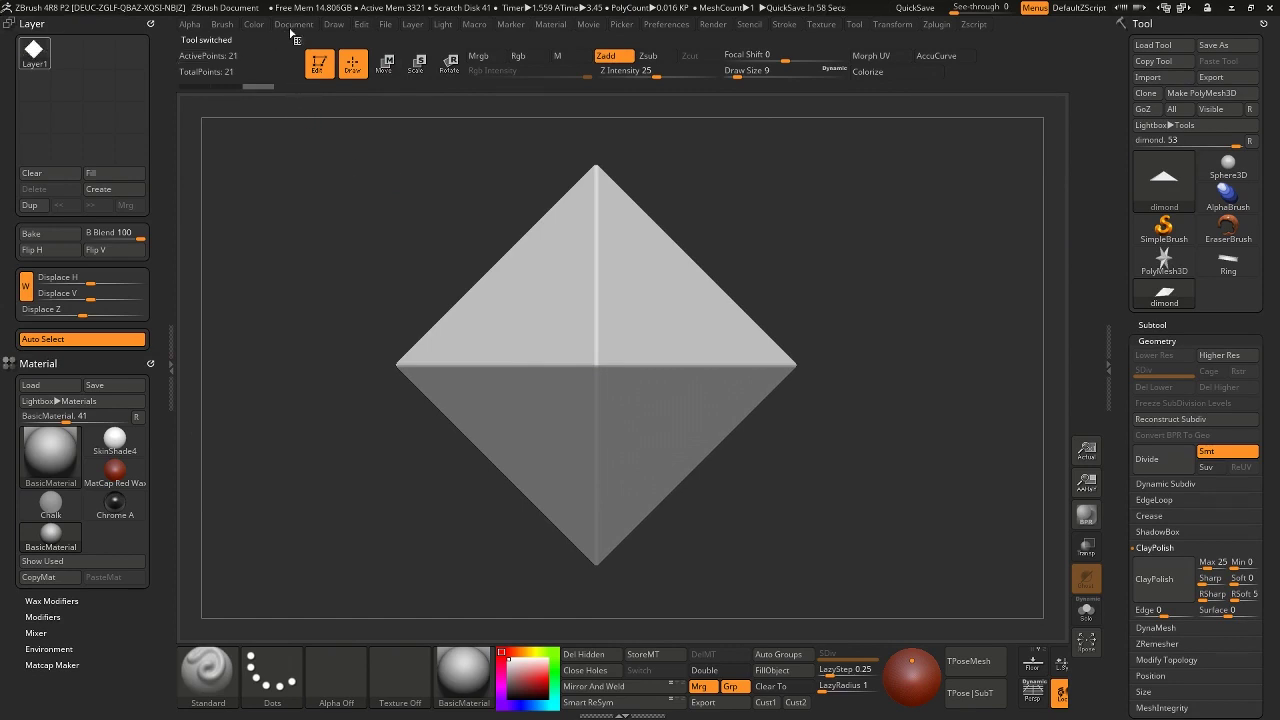
Turn off the document's proportional sizing and try a width and height of 512
click(291, 31)
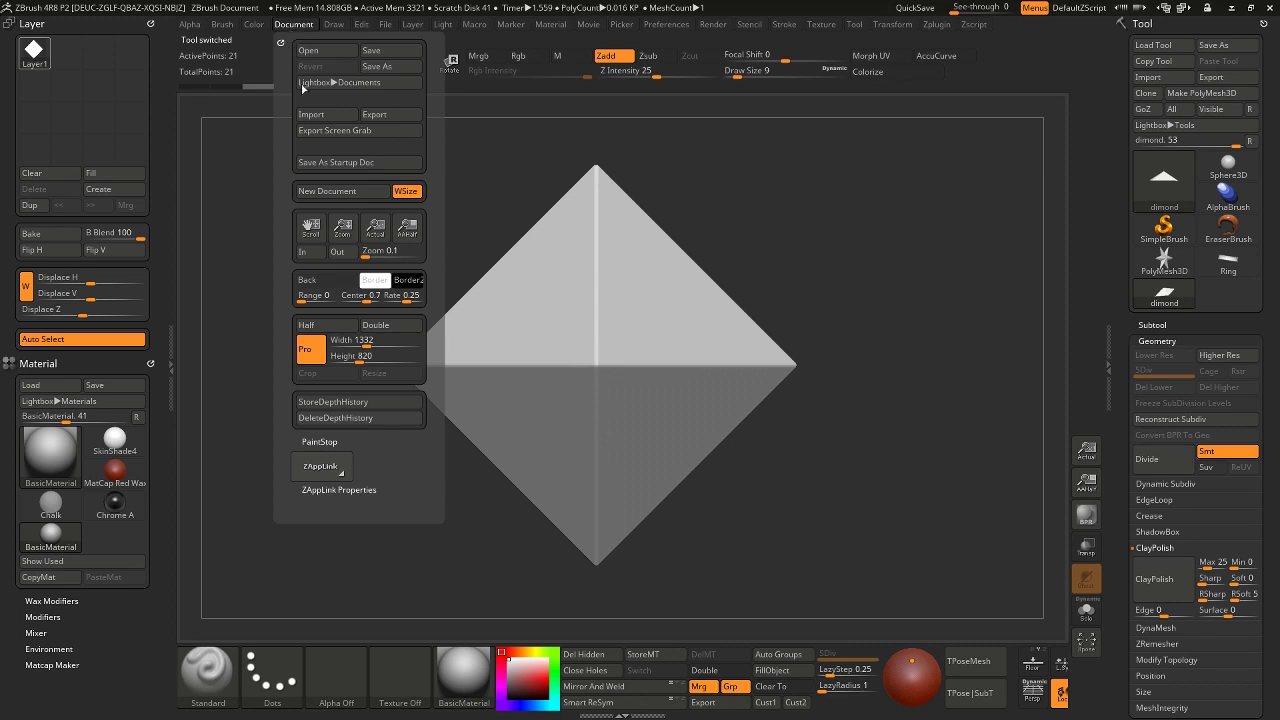
click(308, 356)
click(365, 341)
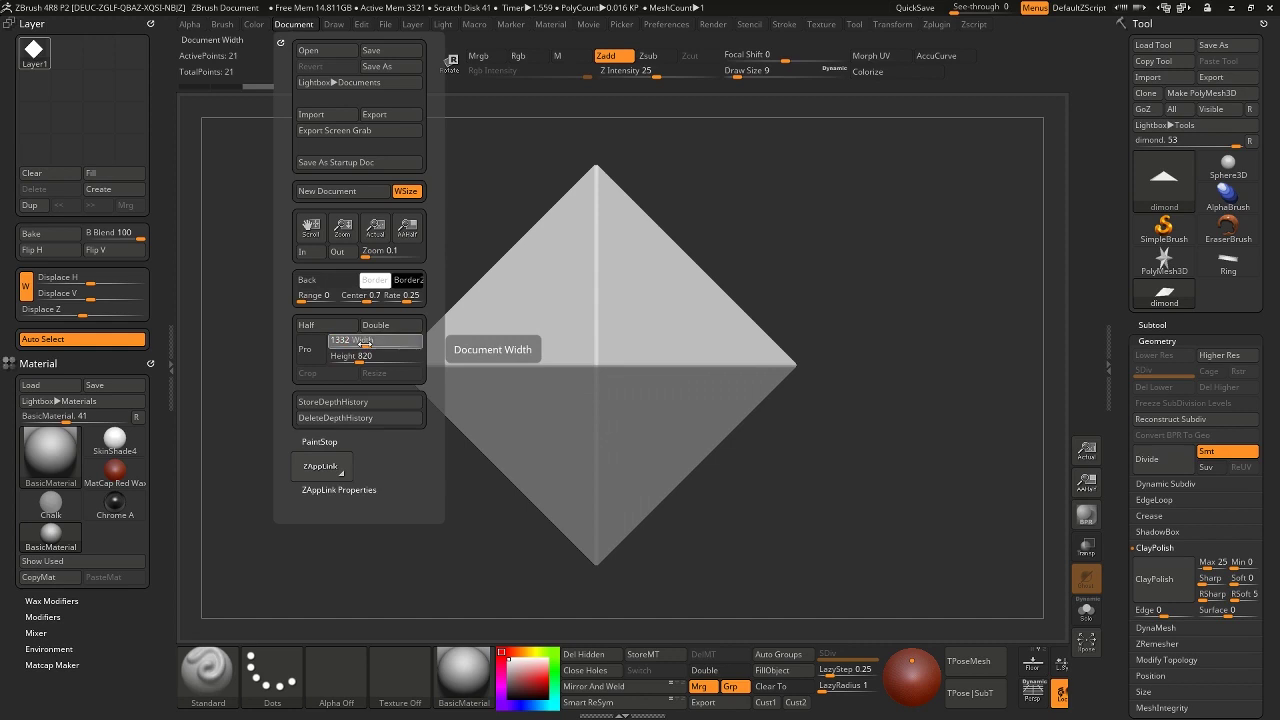
text(512)
key(Return)
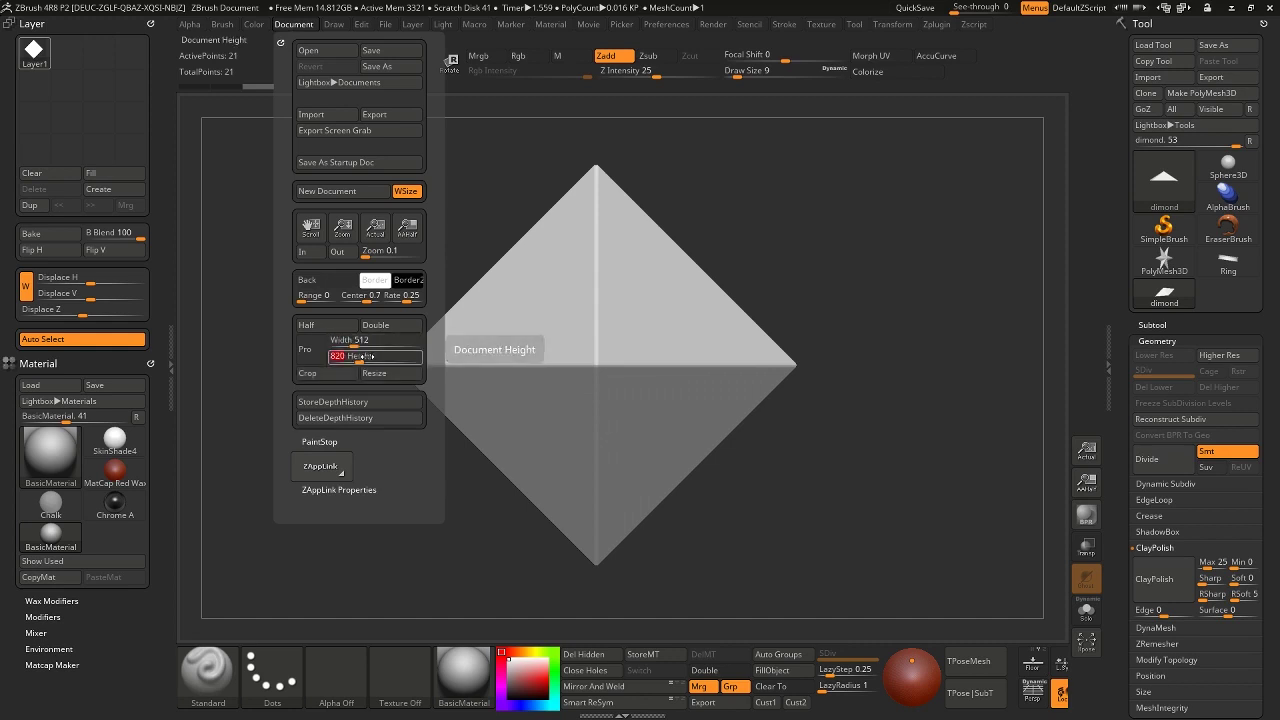
click(370, 356)
text(512)
key(Return)
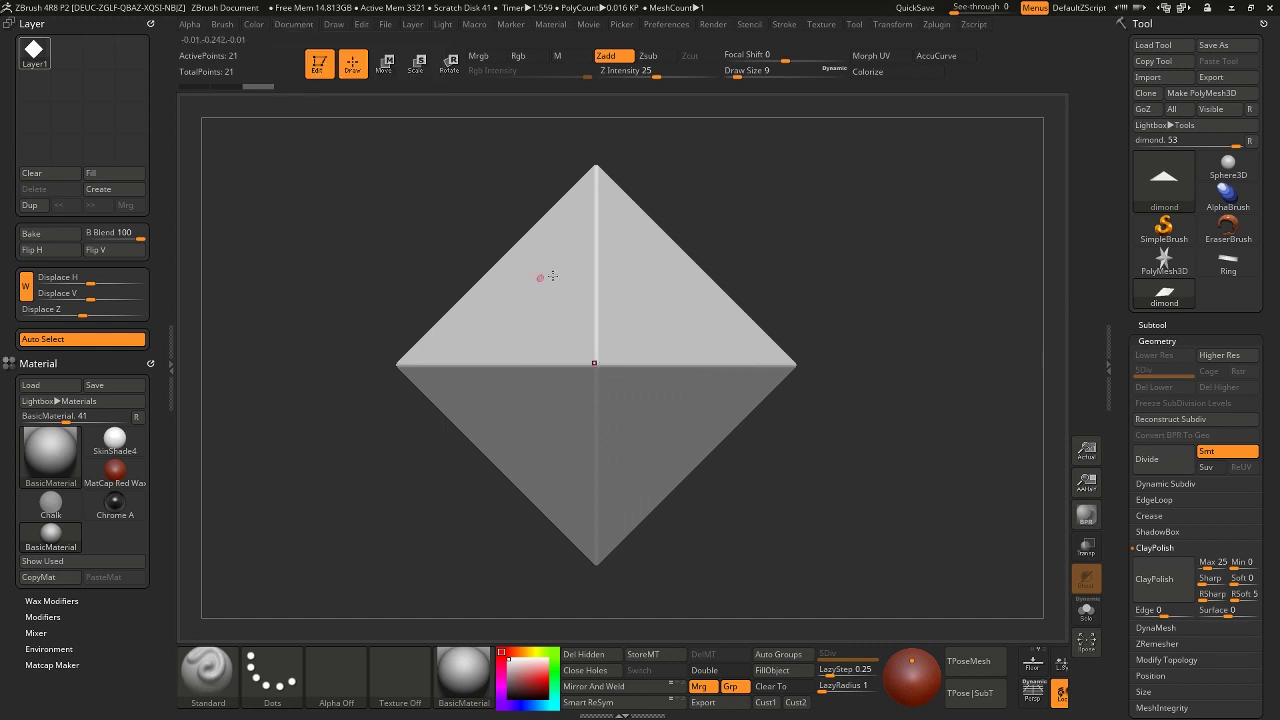
Set the document's width and height to 1024 and resize it, accepting that this cannot be undone
mouse_move(727, 266)
alt+right_down()
mouse_move(757, 266)
mouse_move(746, 274)
alt+right_up()
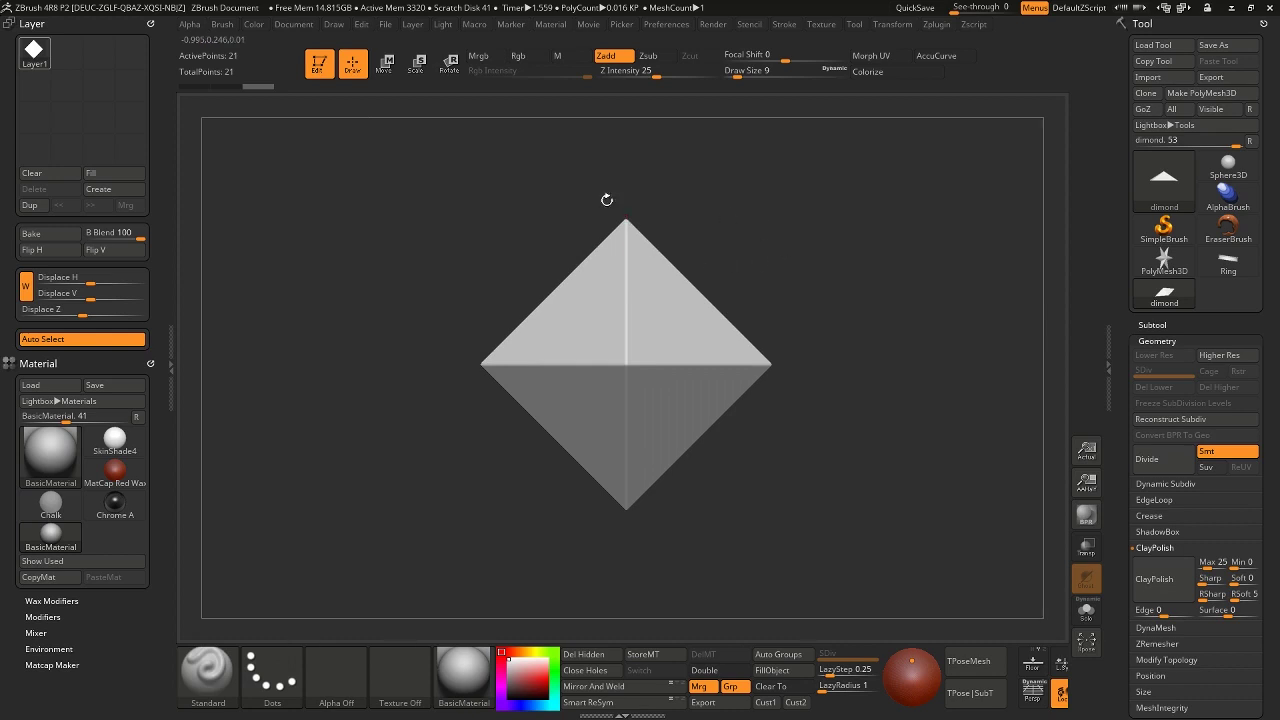
click(222, 24)
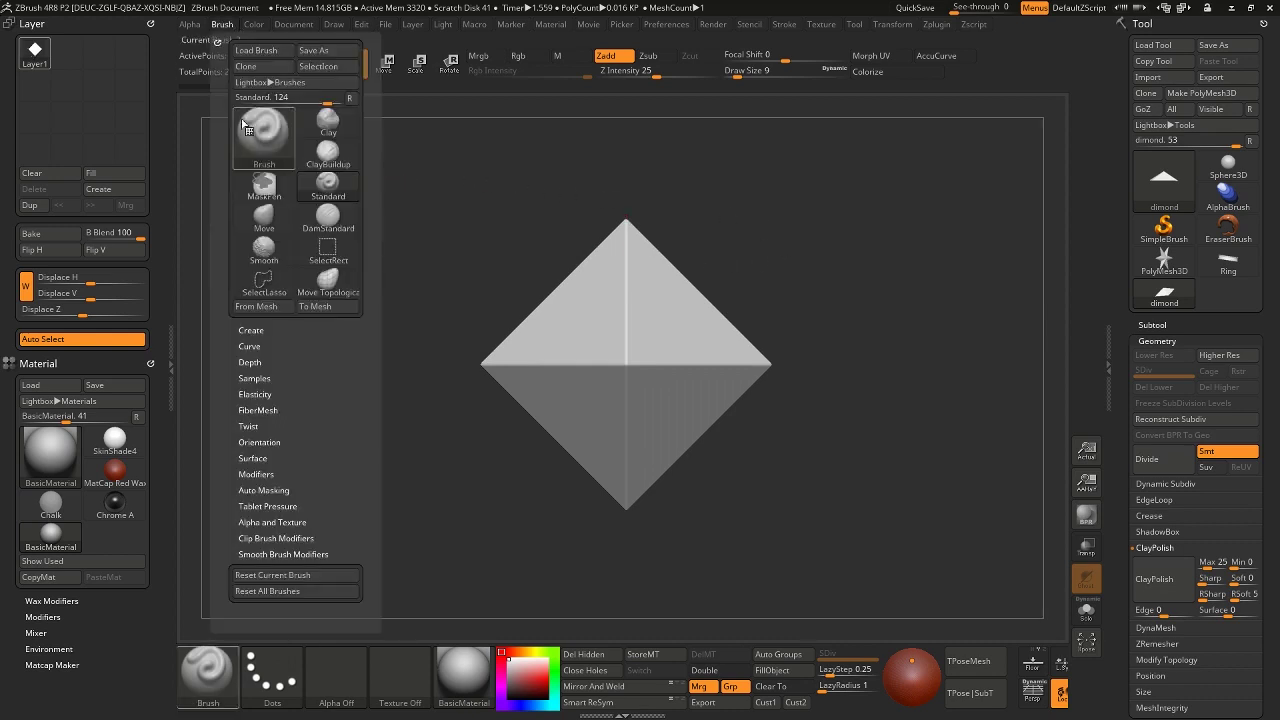
click(253, 24)
click(293, 24)
click(350, 340)
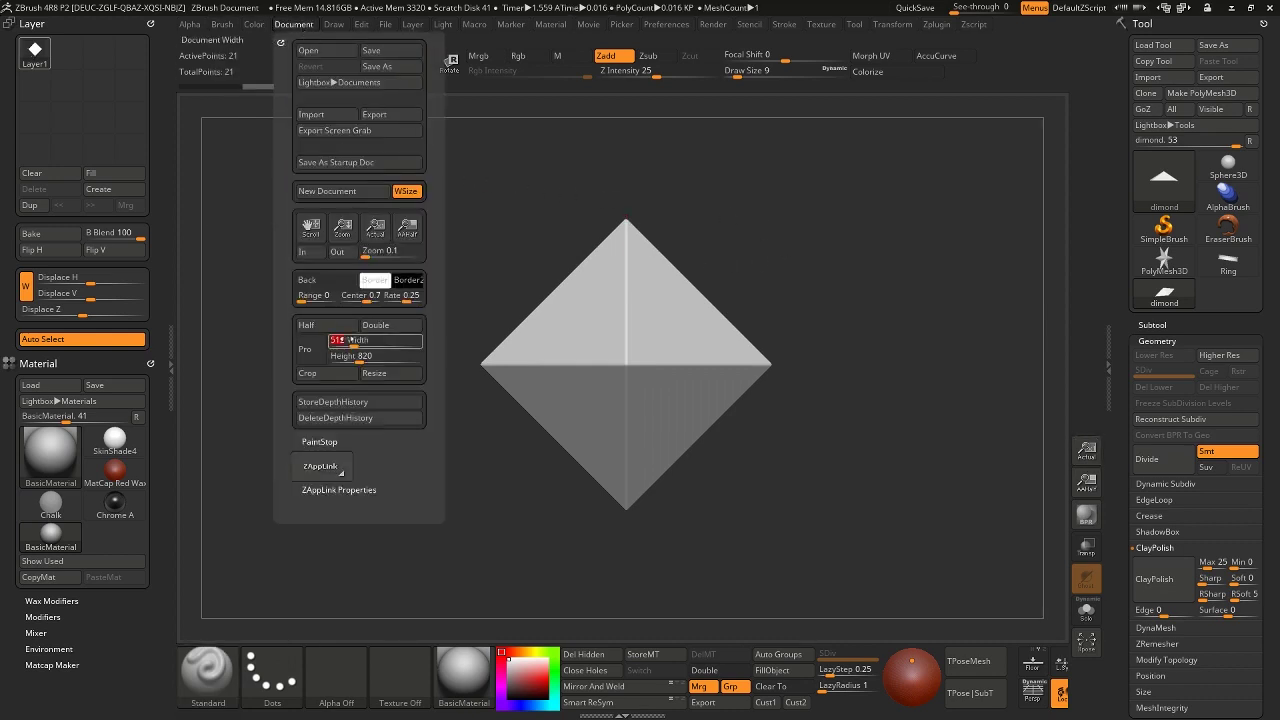
text(1024)
click(346, 356)
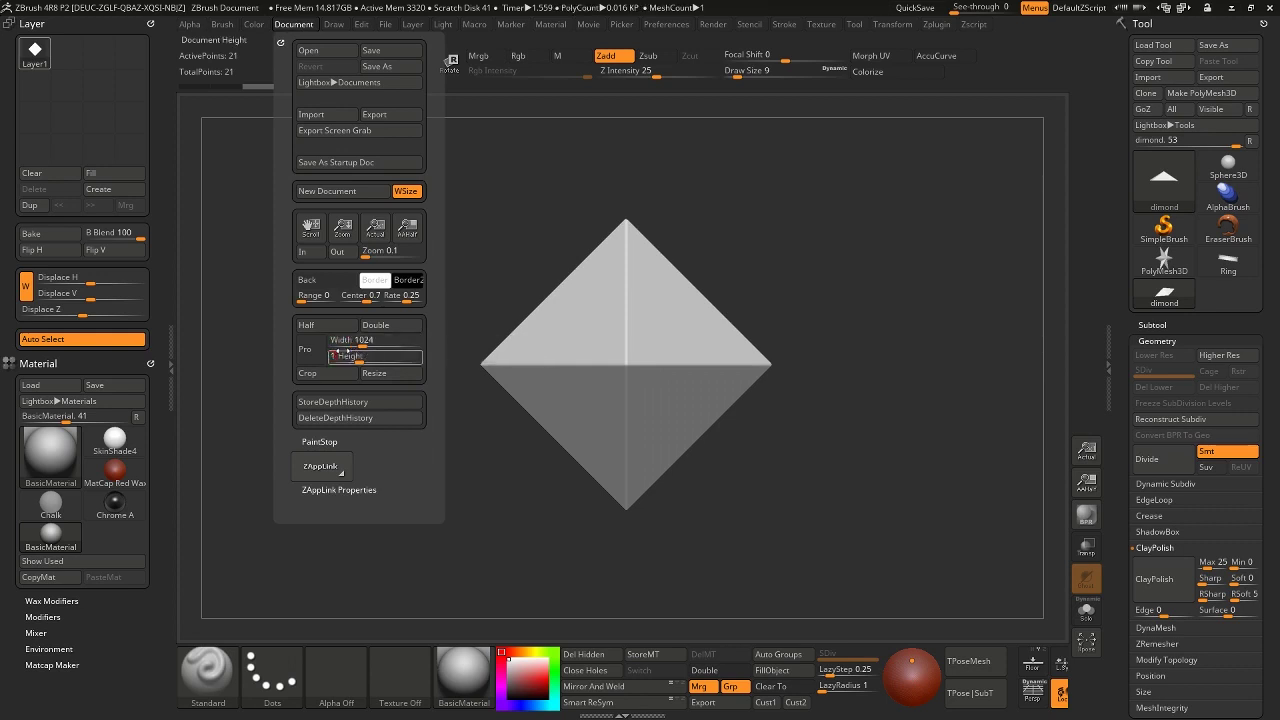
text(1024)
click(400, 373)
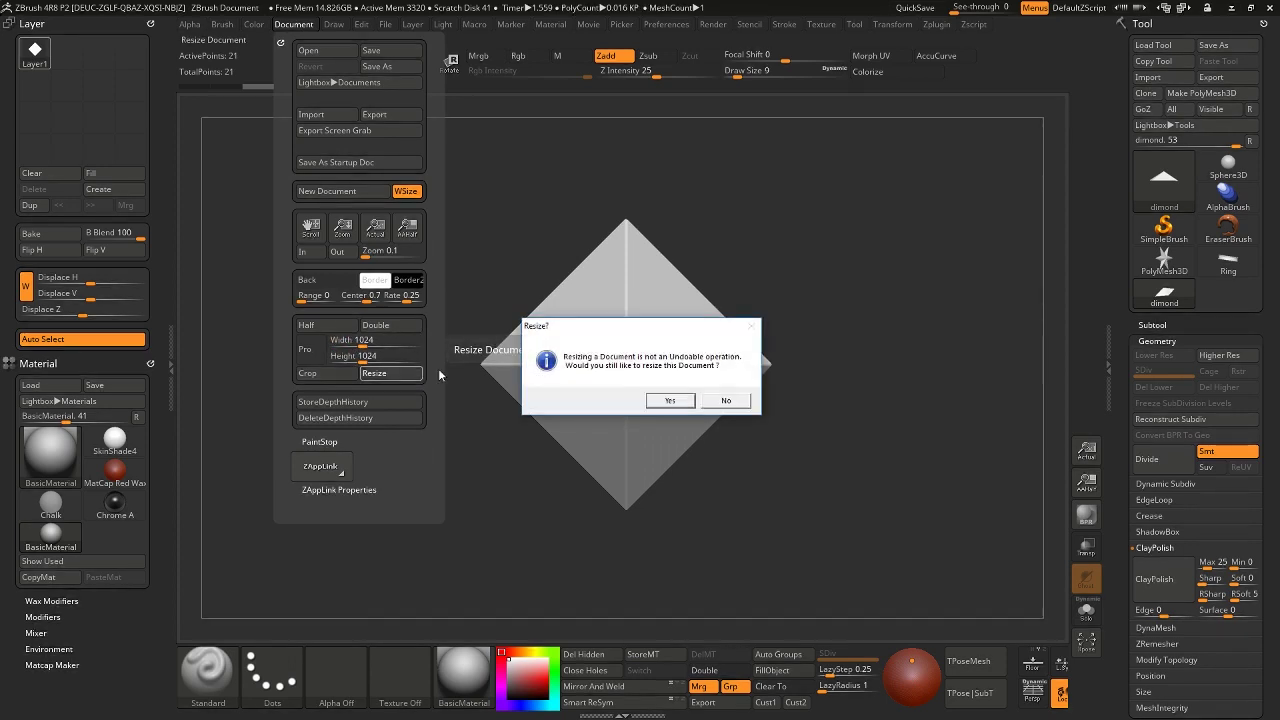
click(670, 401)
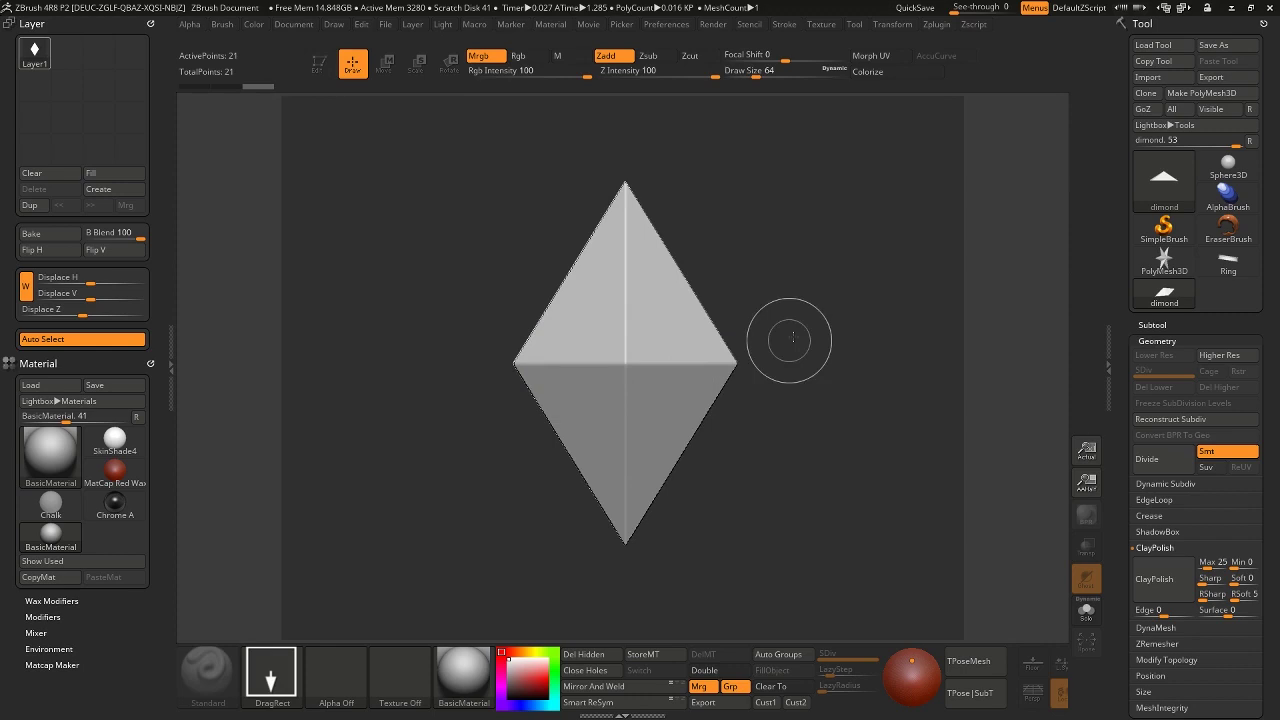
Display the document at antialiased half size, clear the stretched diamond and redraw the mesh as an editable object
click(1087, 483)
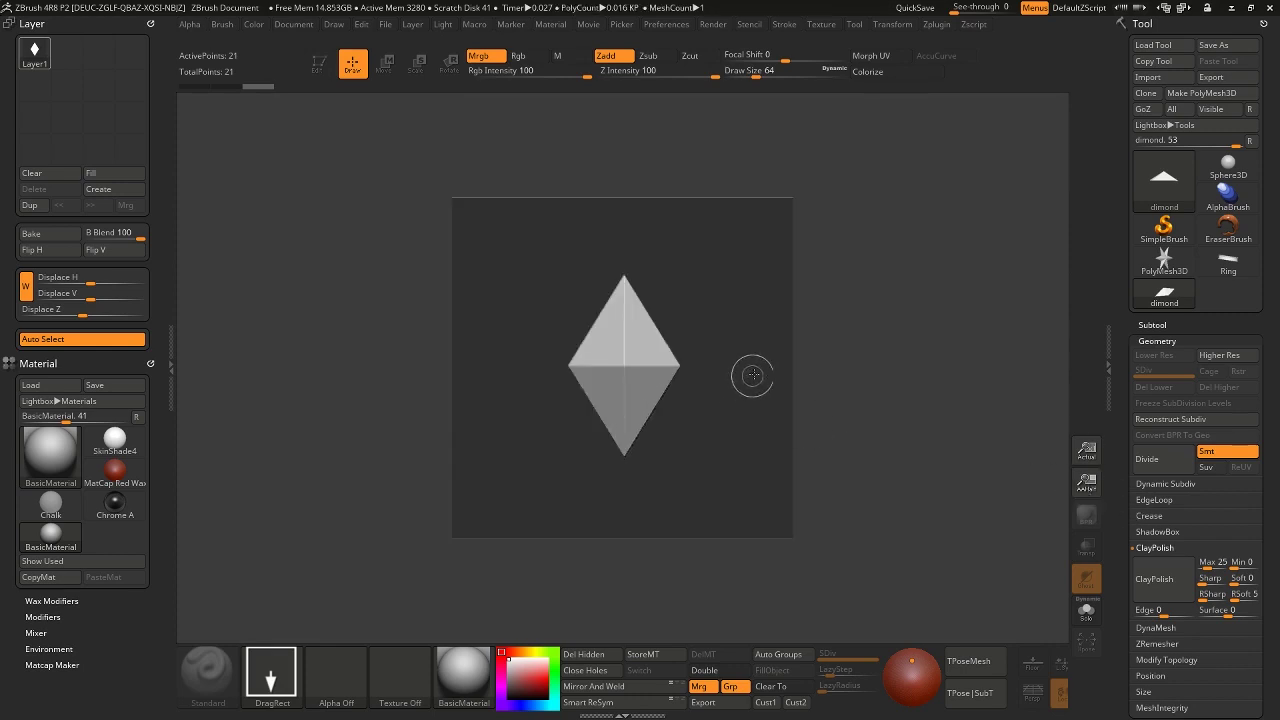
key(ctrl+n)
drag(653, 381, 726, 451)
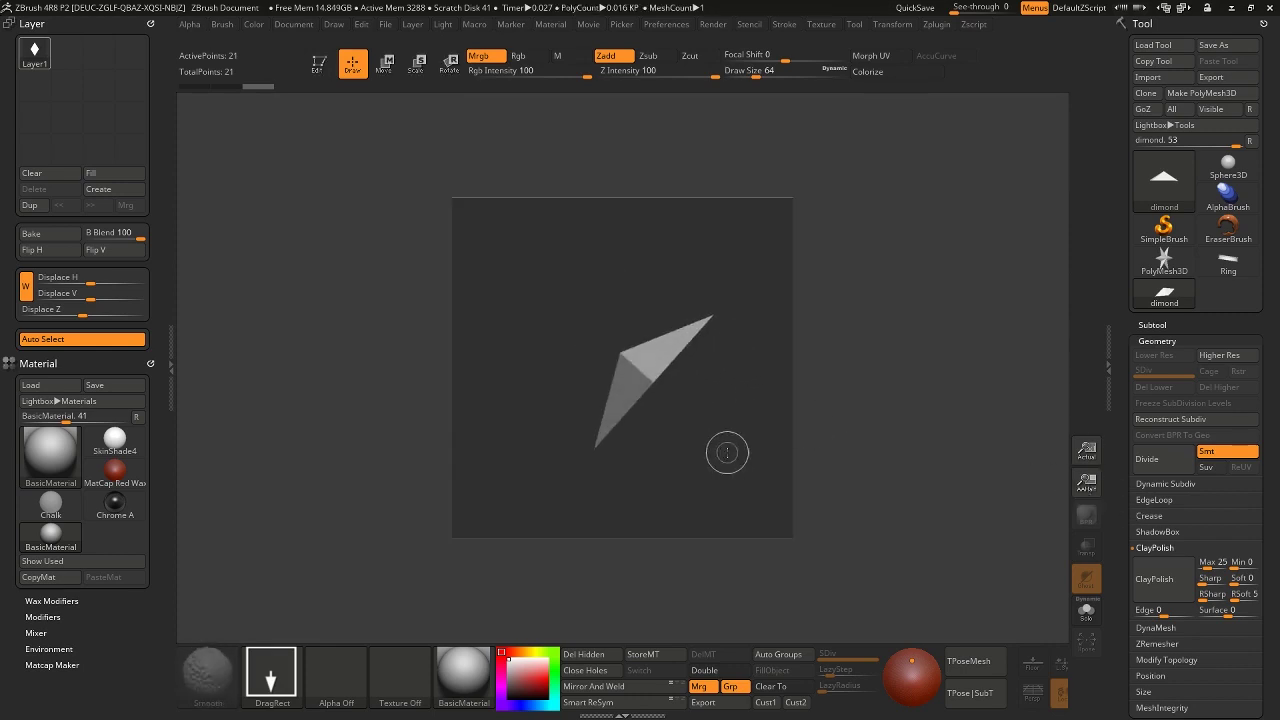
key(t)
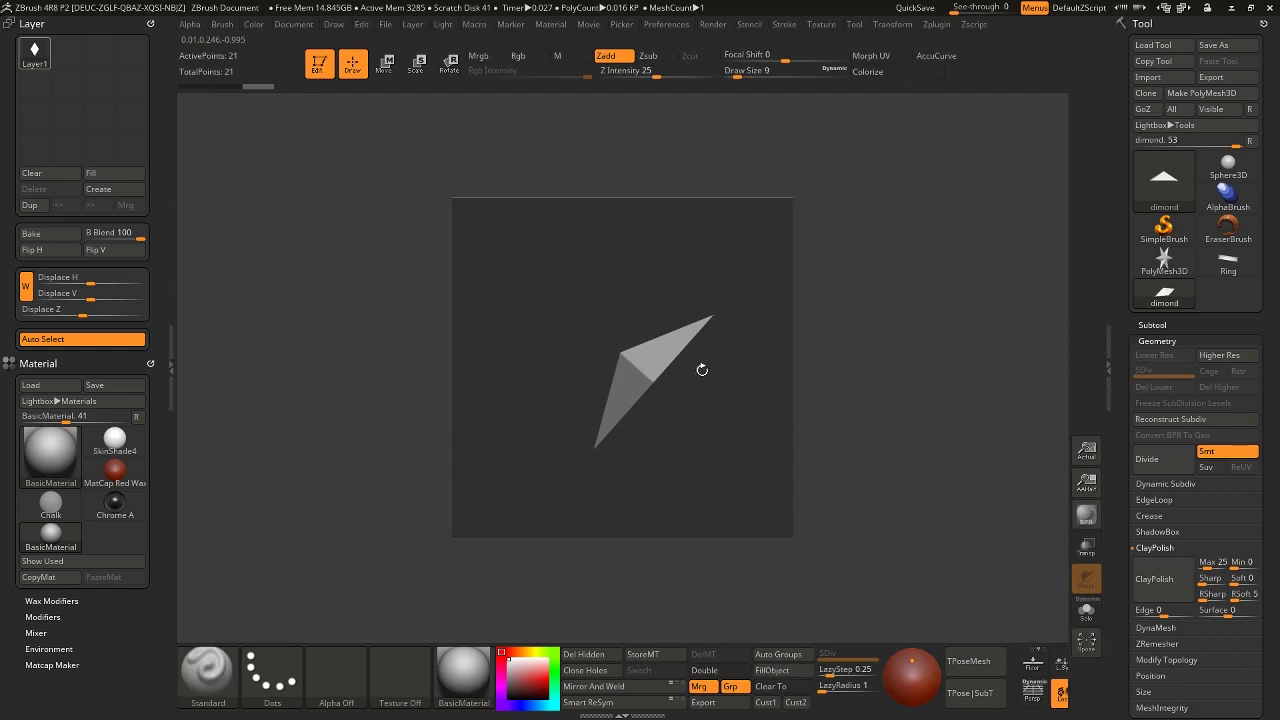
key(t)
drag(708, 390, 749, 423)
key(t)
key(ctrl+n)
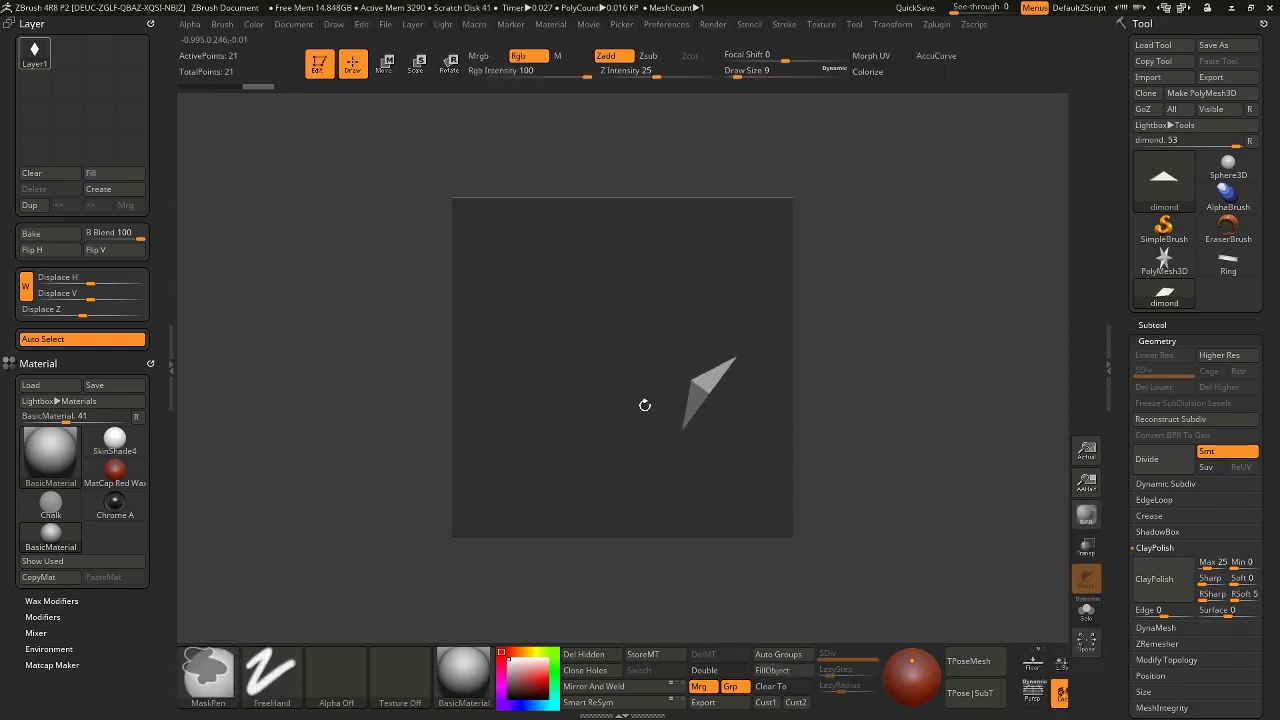
Frame the diamond face-on so it fills the square document, and turn off Edit mode
drag(617, 352, 669, 391)
key(f)
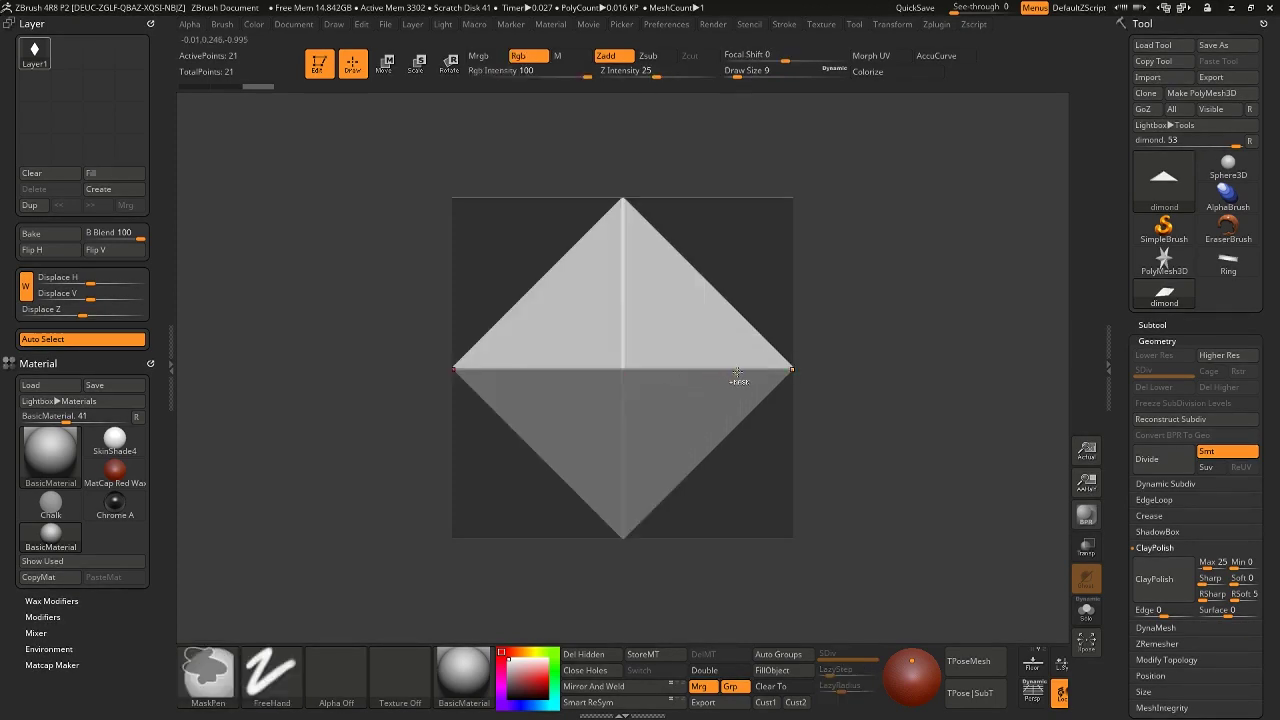
mouse_move(717, 354)
ctrl+right_down()
mouse_move(617, 337)
mouse_move(706, 352)
mouse_move(657, 371)
mouse_move(574, 357)
mouse_move(611, 355)
mouse_move(573, 385)
mouse_move(602, 363)
mouse_move(604, 341)
ctrl+right_up()
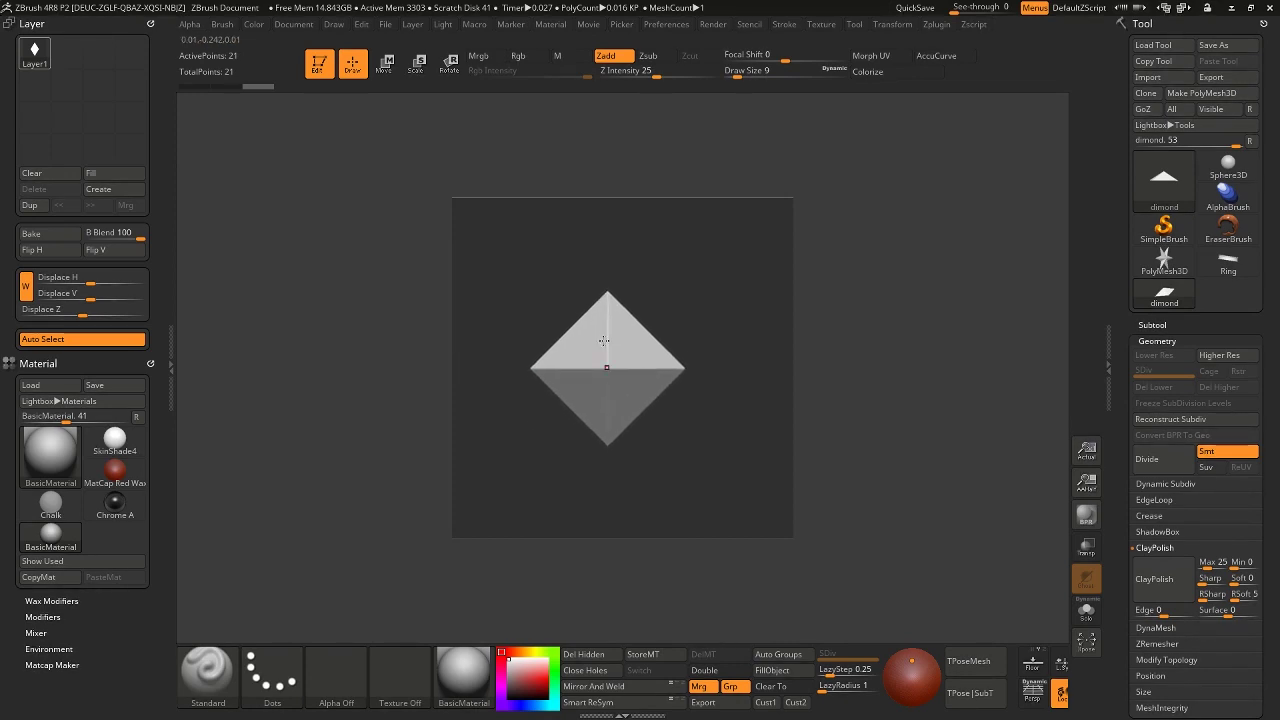
alt+right_drag(697, 363, 736, 349)
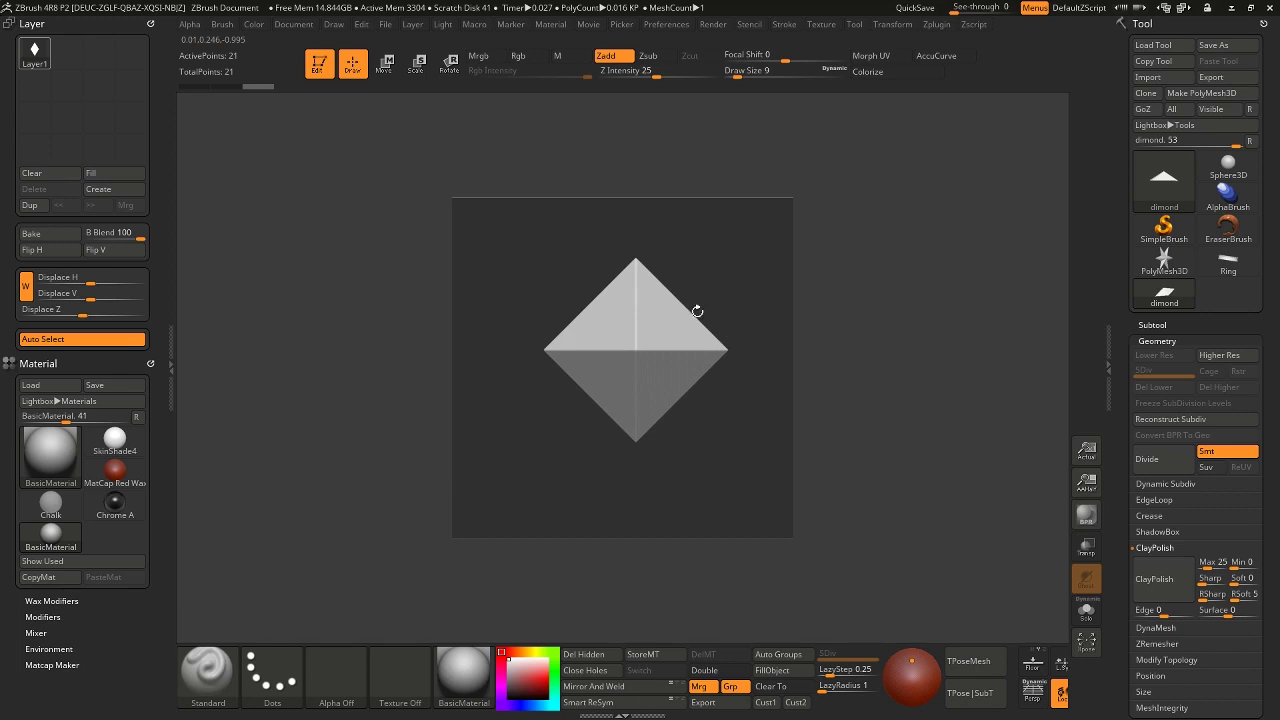
key(f)
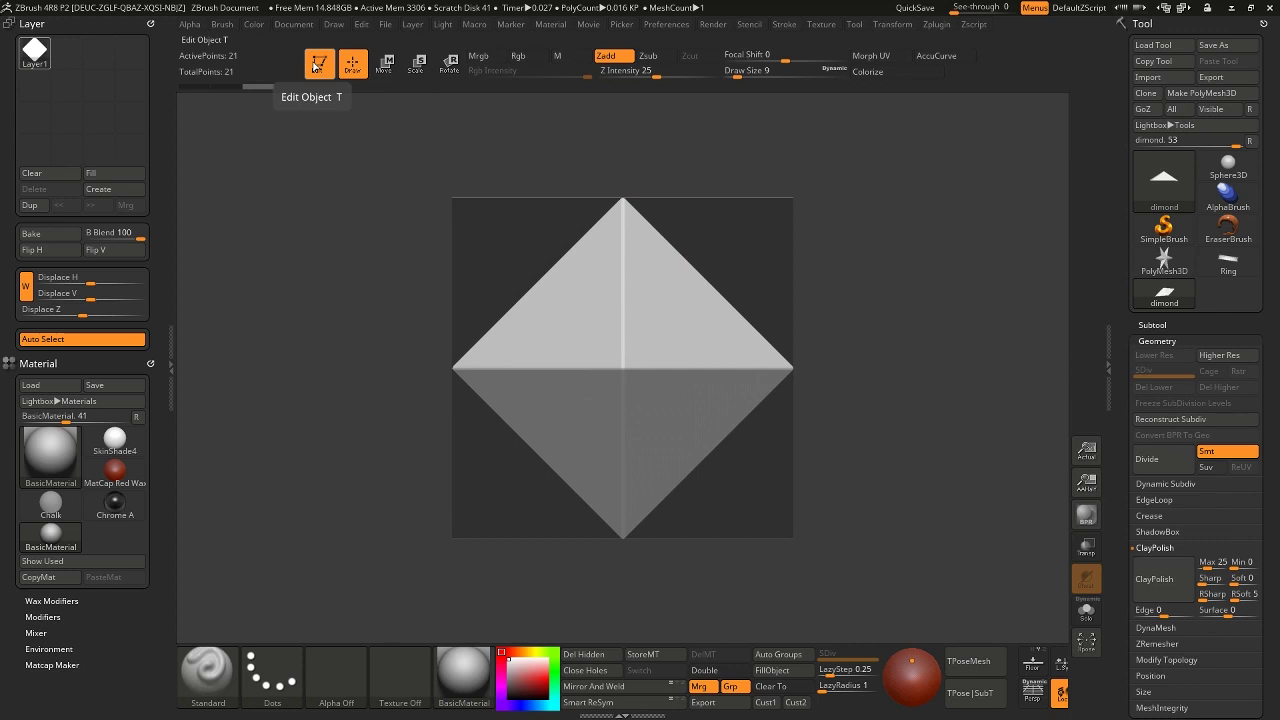
click(317, 66)
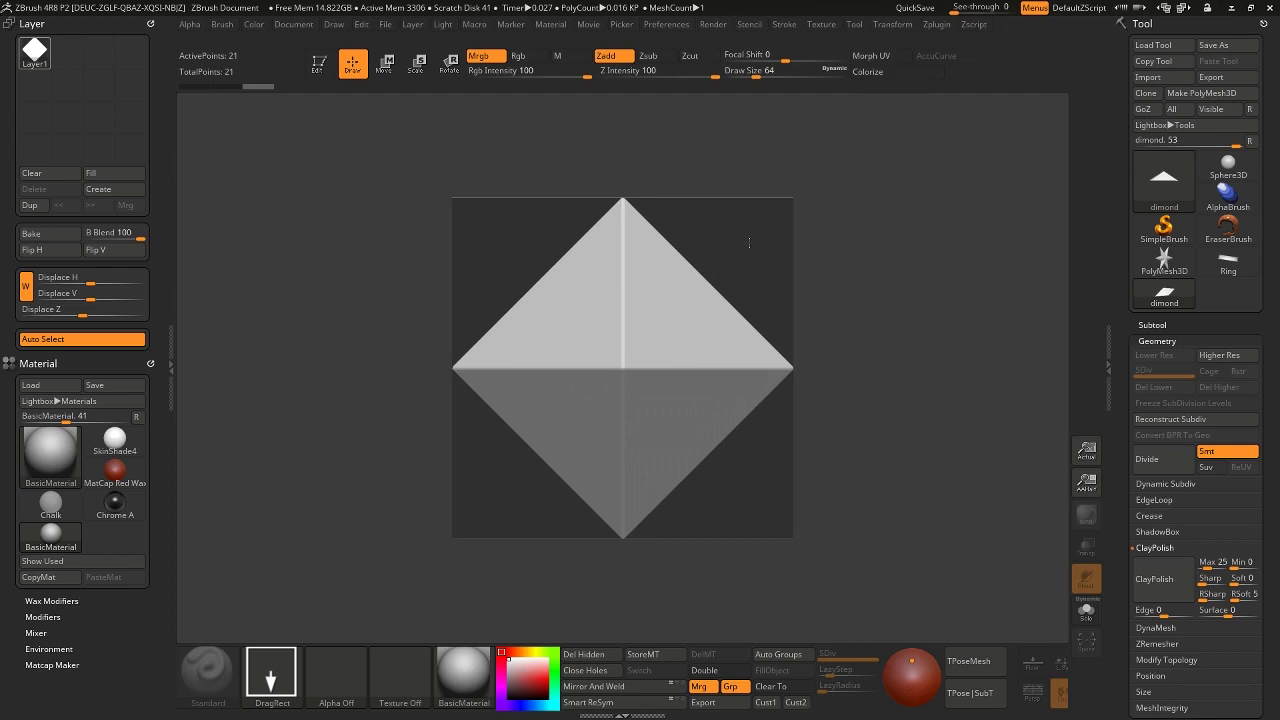
Try sliding the diamond's layer across the canvas with wrap-around
drag(749, 243, 672, 159)
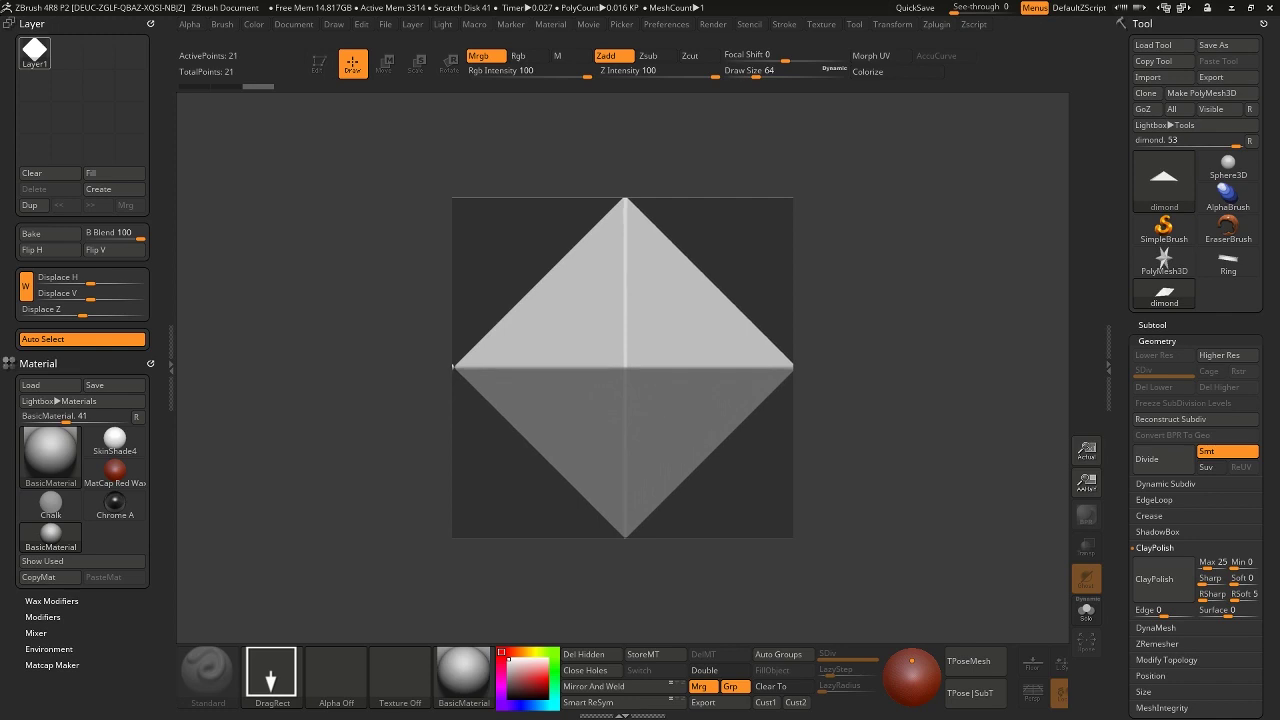
drag(672, 159, 668, 160)
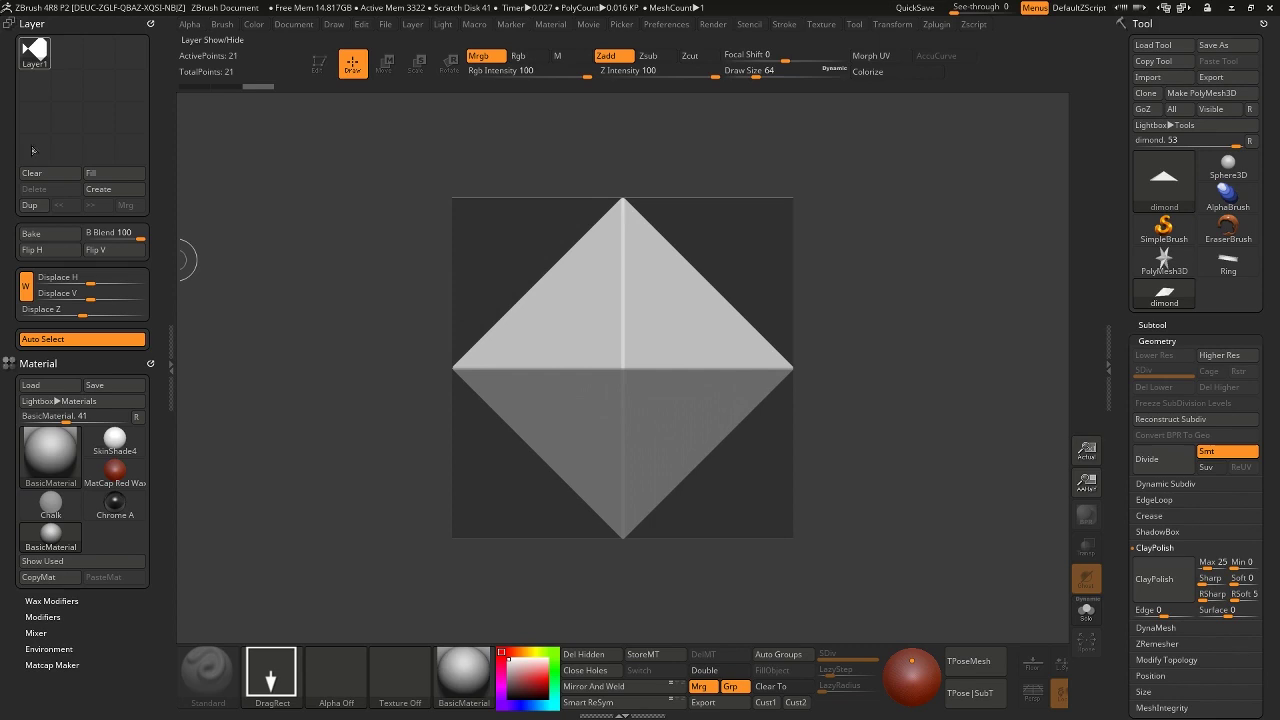
Duplicate the diamond's layer and offset the copy by half the document so its pyramid quarters fill the four corners
click(422, 26)
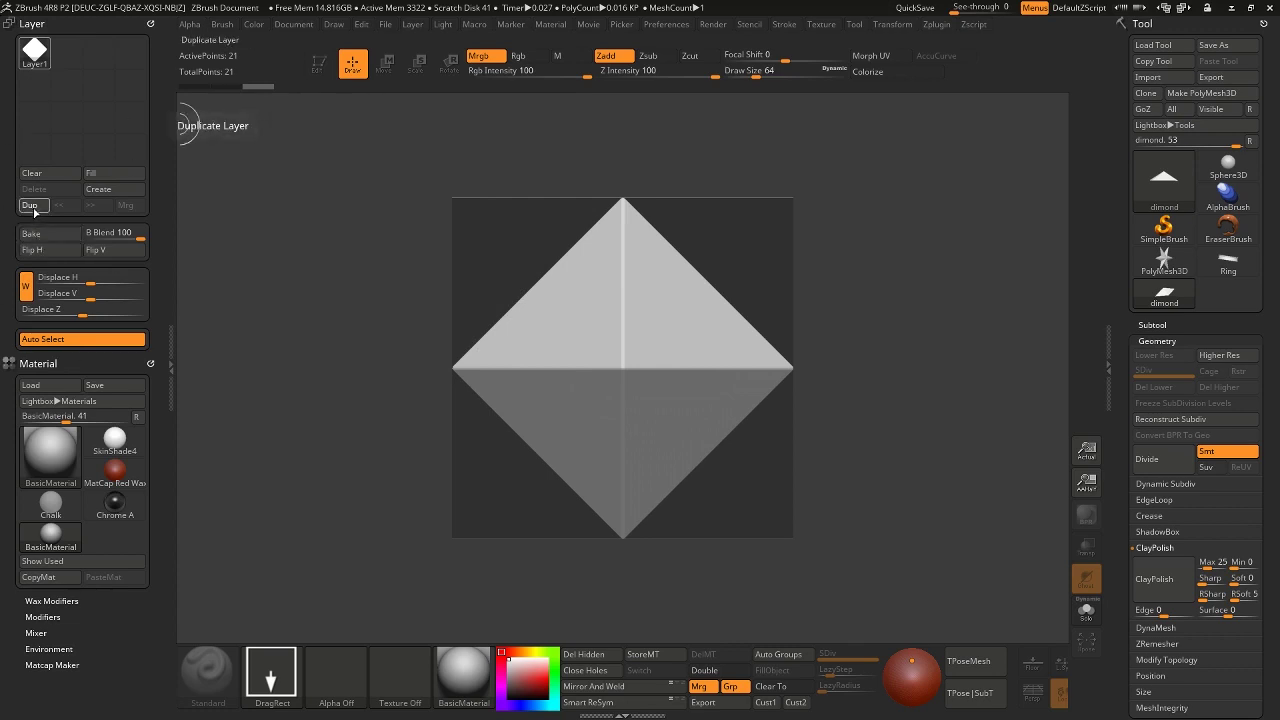
click(31, 205)
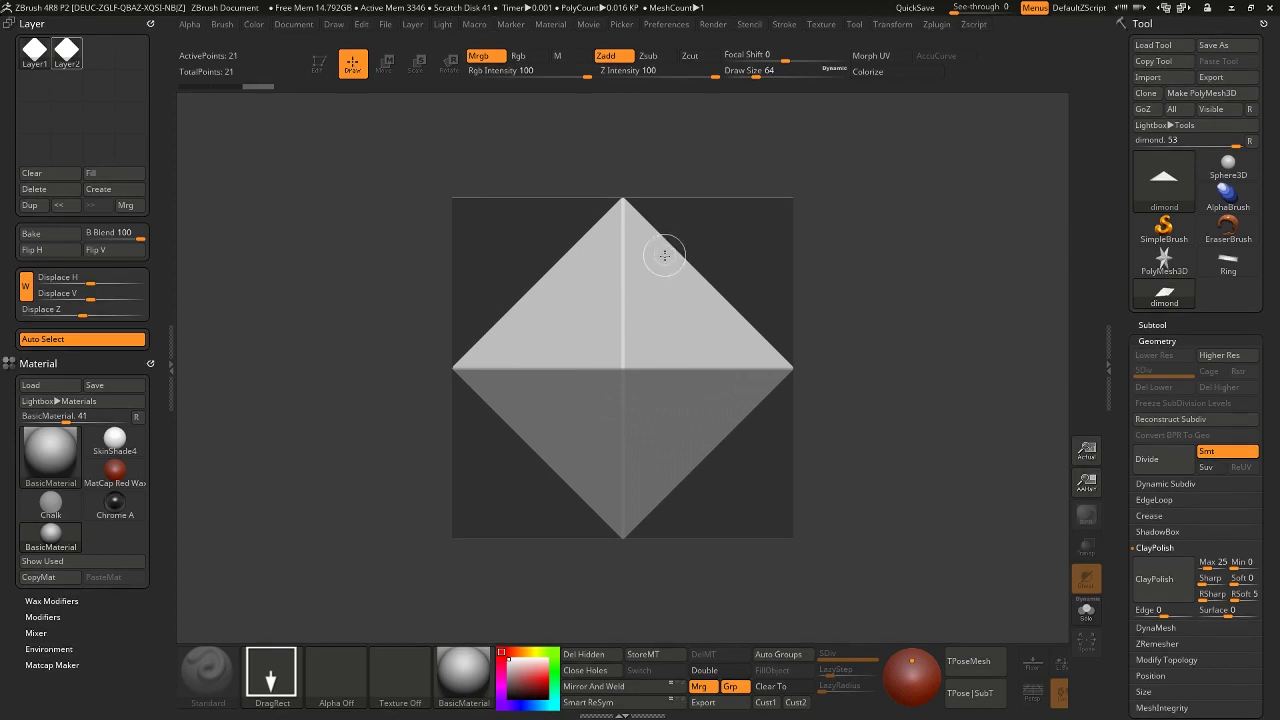
drag(770, 264, 741, 466)
drag(808, 340, 930, 430)
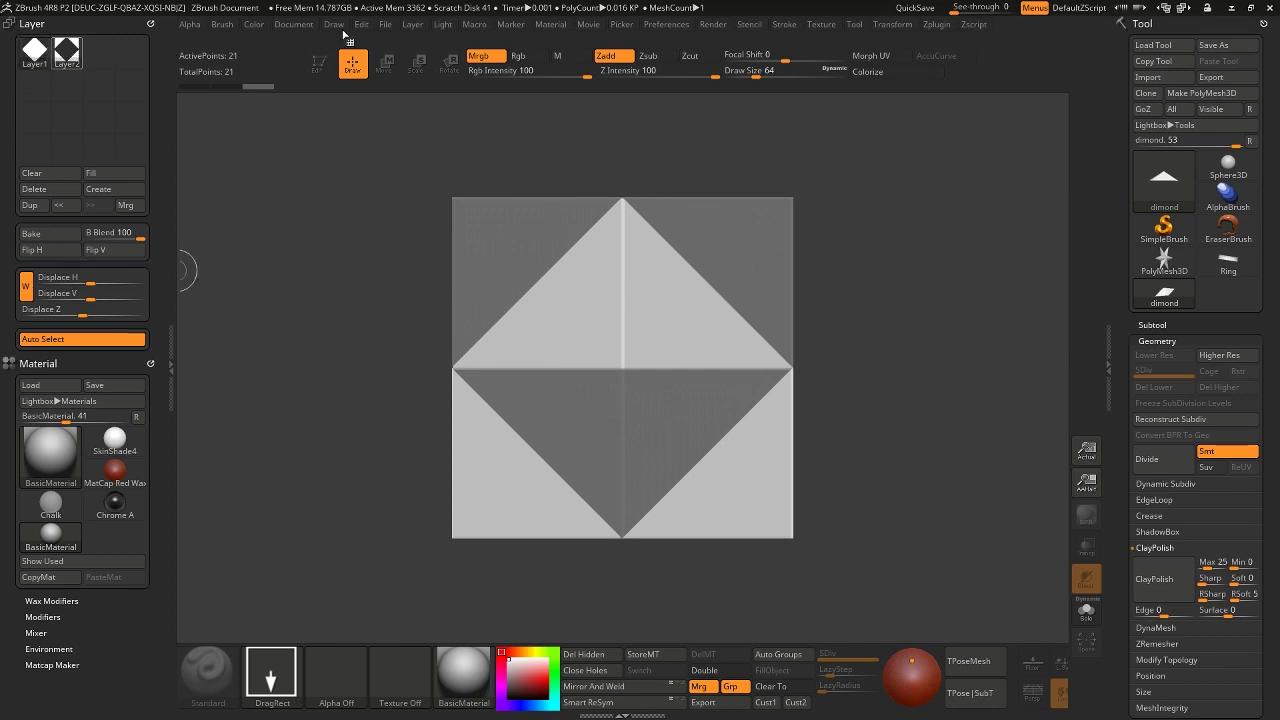
Merge the offset layer down into the original diamond layer, accepting that this cannot be undone
click(439, 24)
click(412, 24)
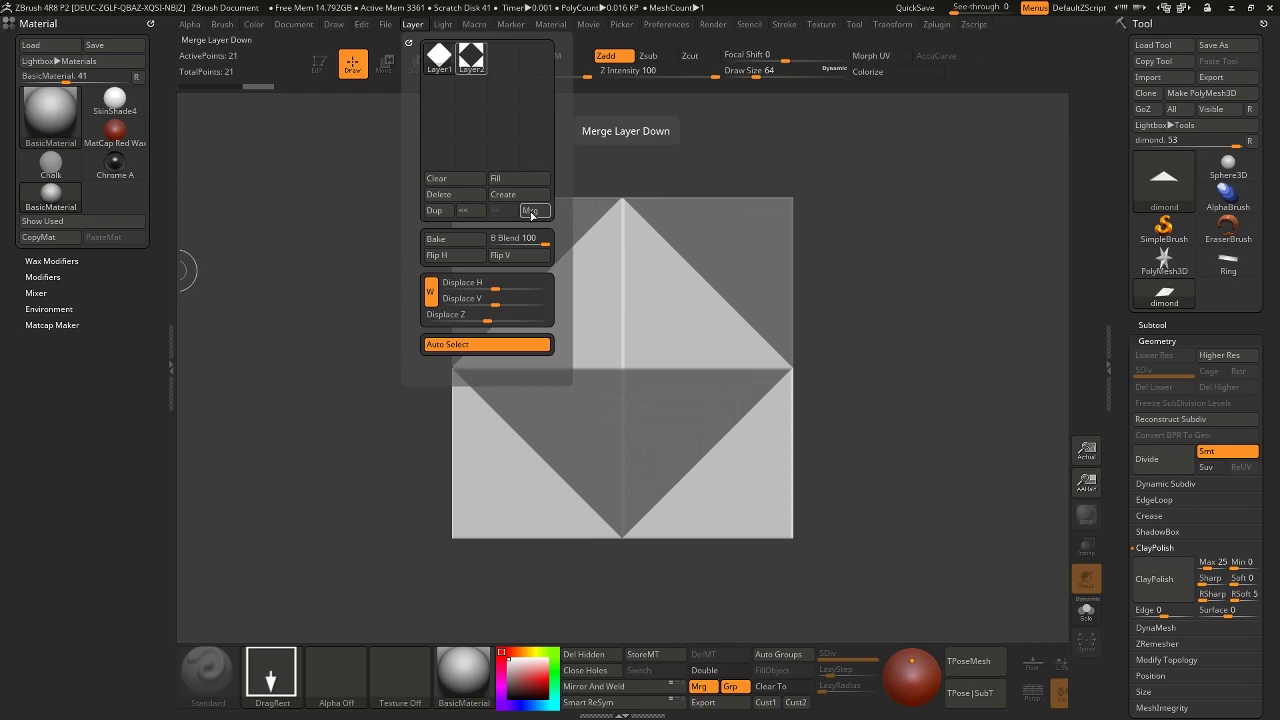
click(531, 211)
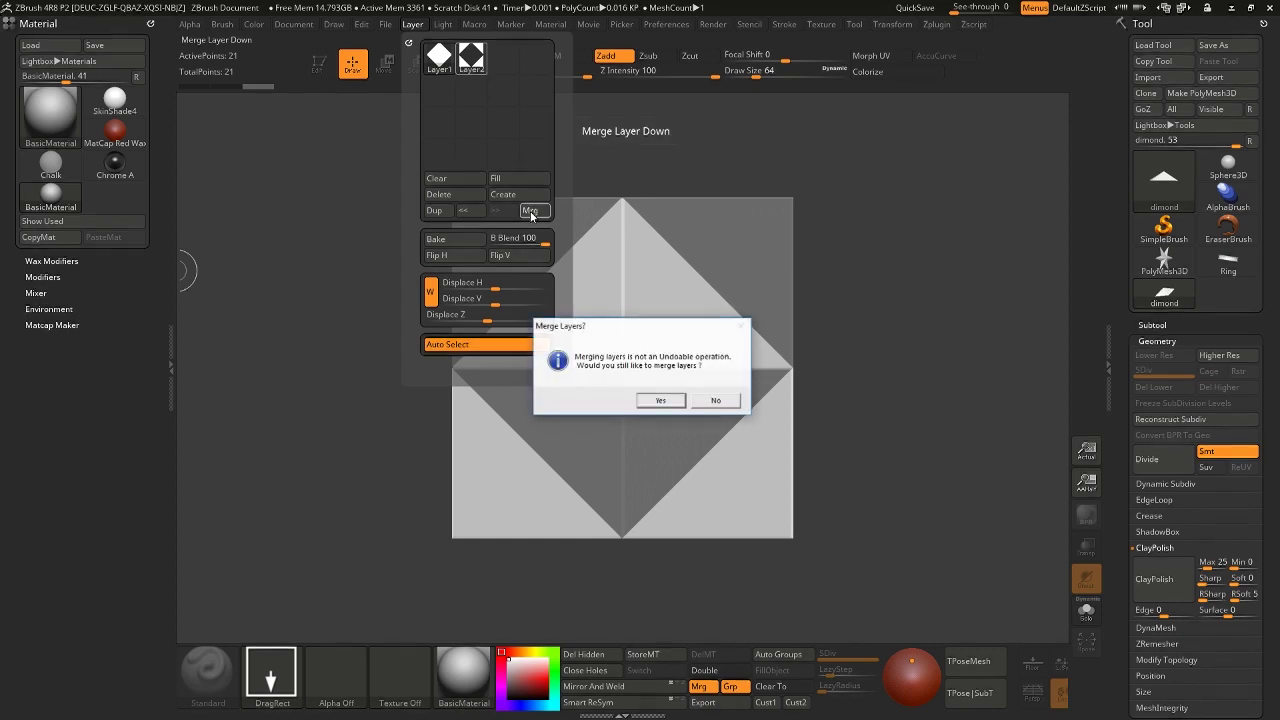
click(659, 401)
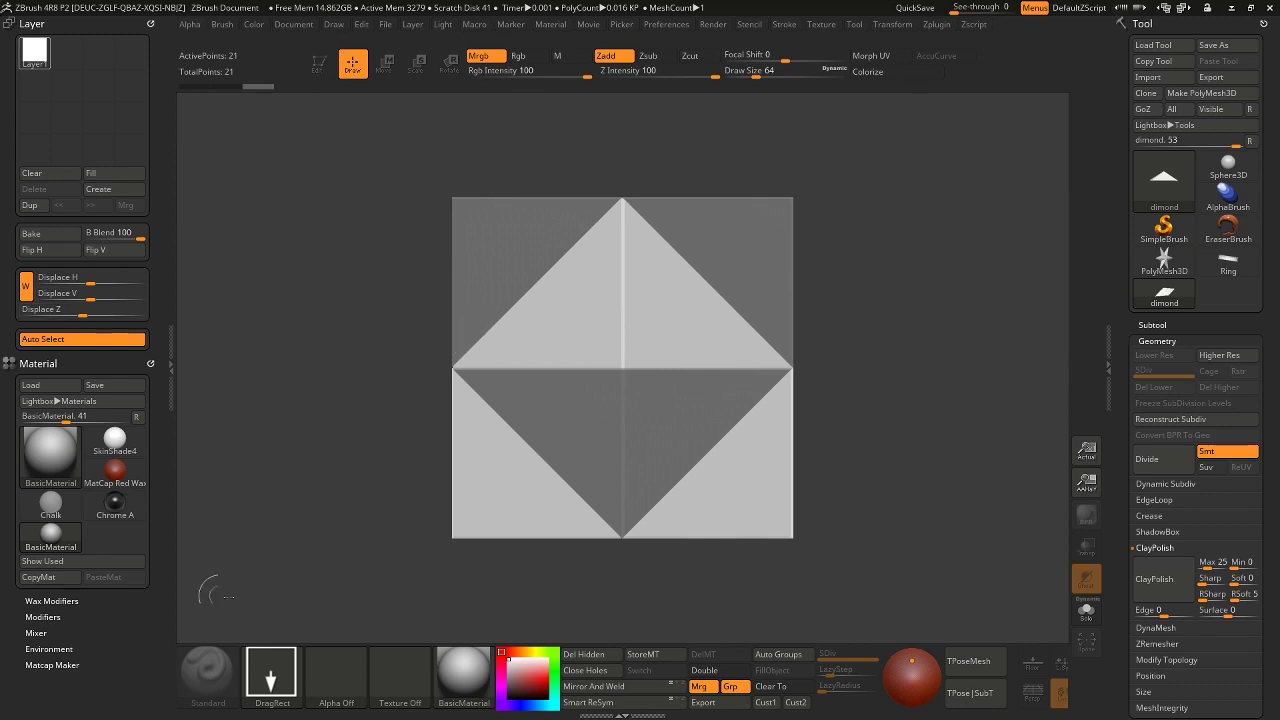
Grab the tiled diamond pattern from the document as a new alpha
click(345, 680)
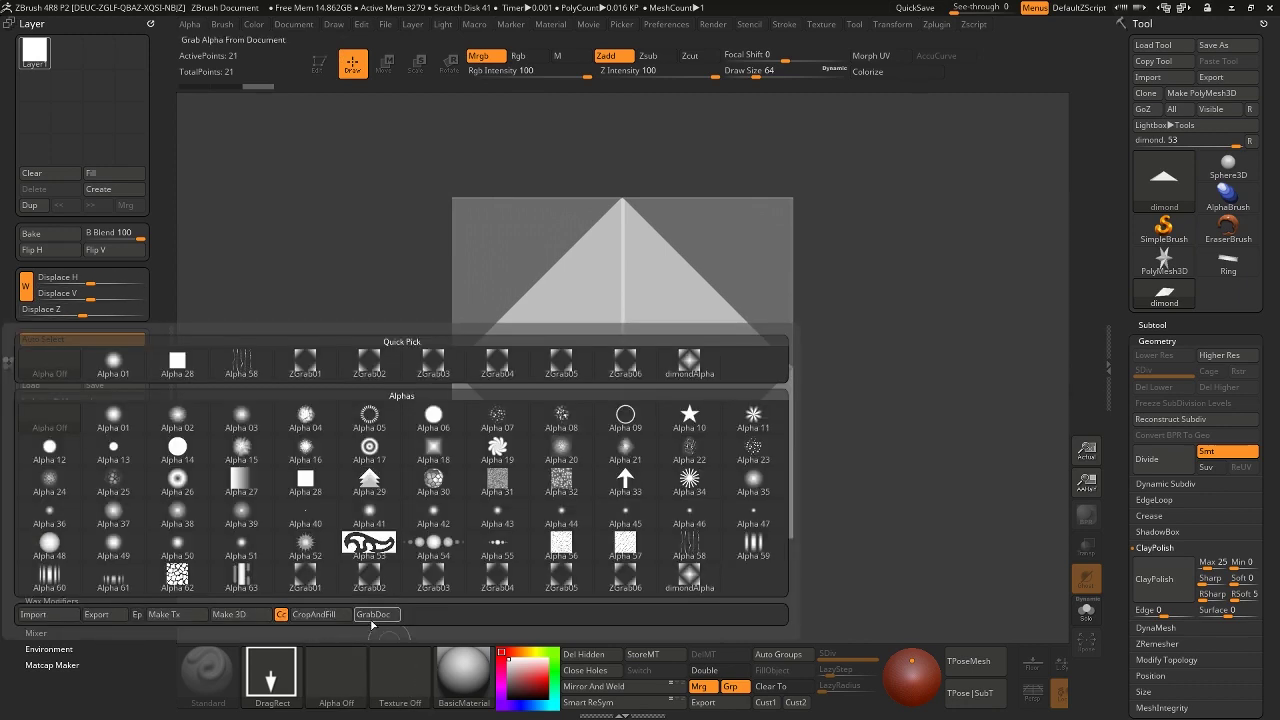
click(371, 623)
mouse_move(320, 680)
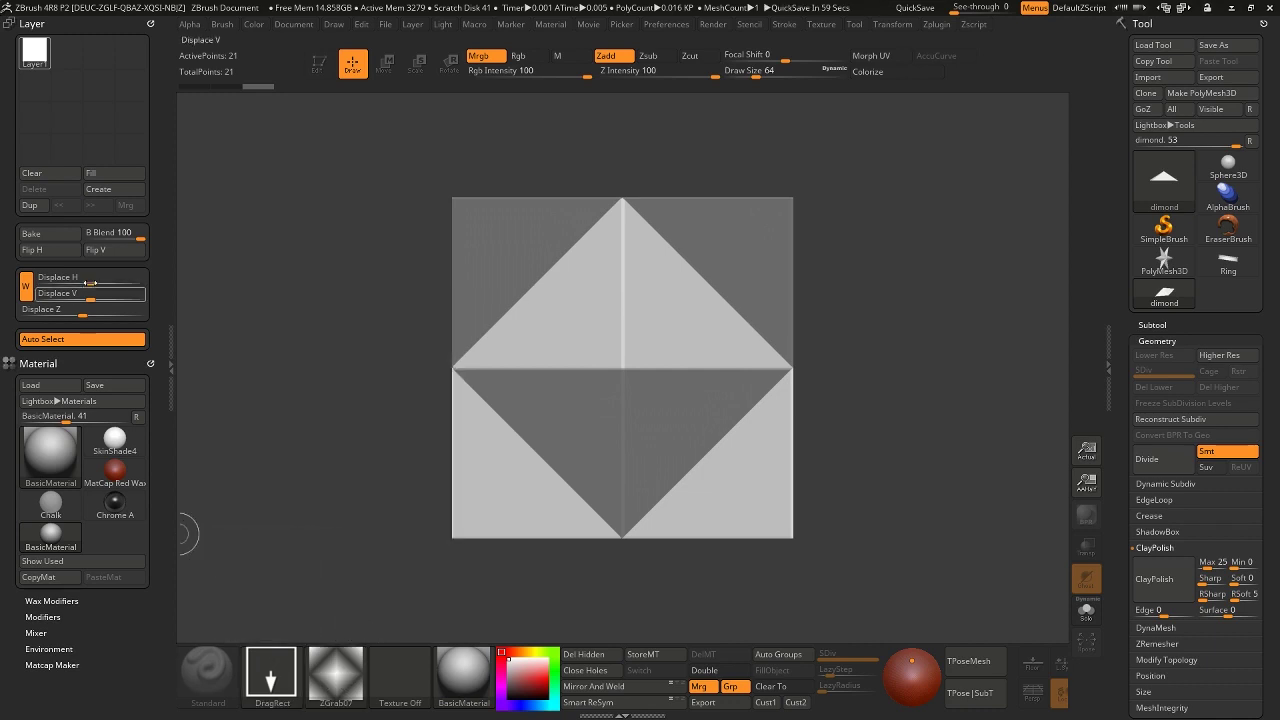
Grab the document as an alpha several more times, trying Alpha Depth Factor values of 141.3865 and 0
click(191, 25)
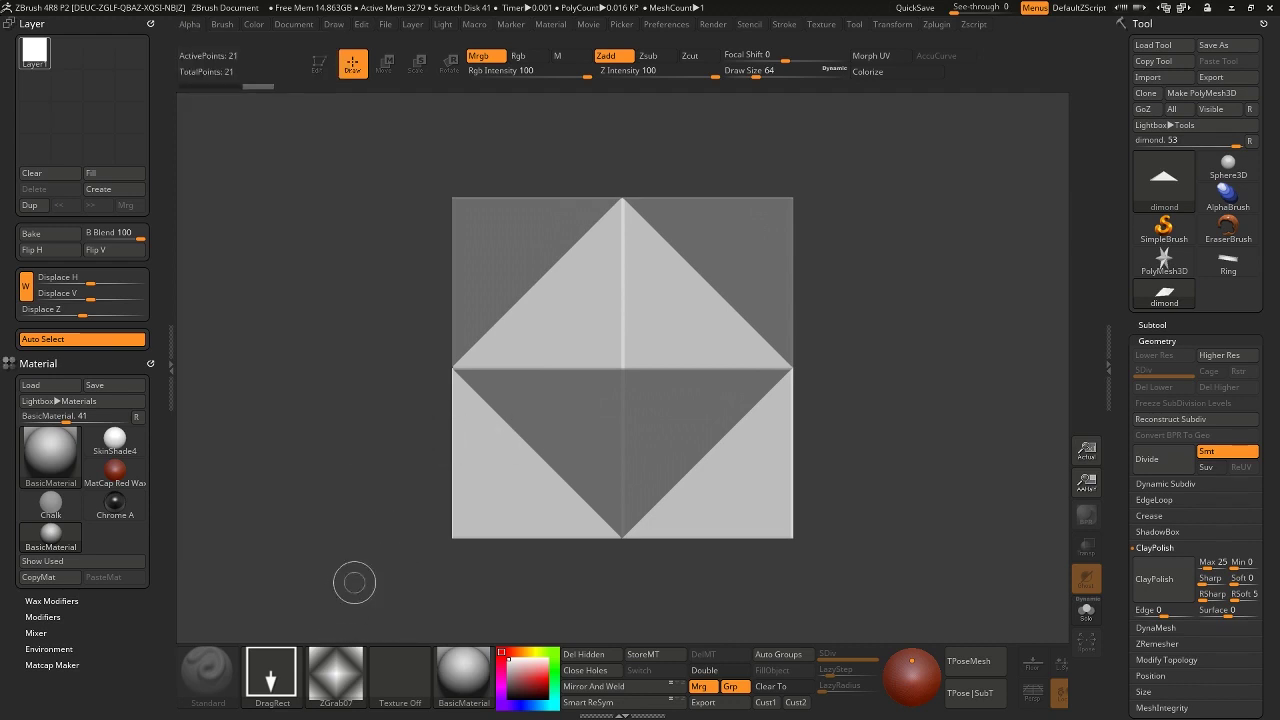
click(192, 26)
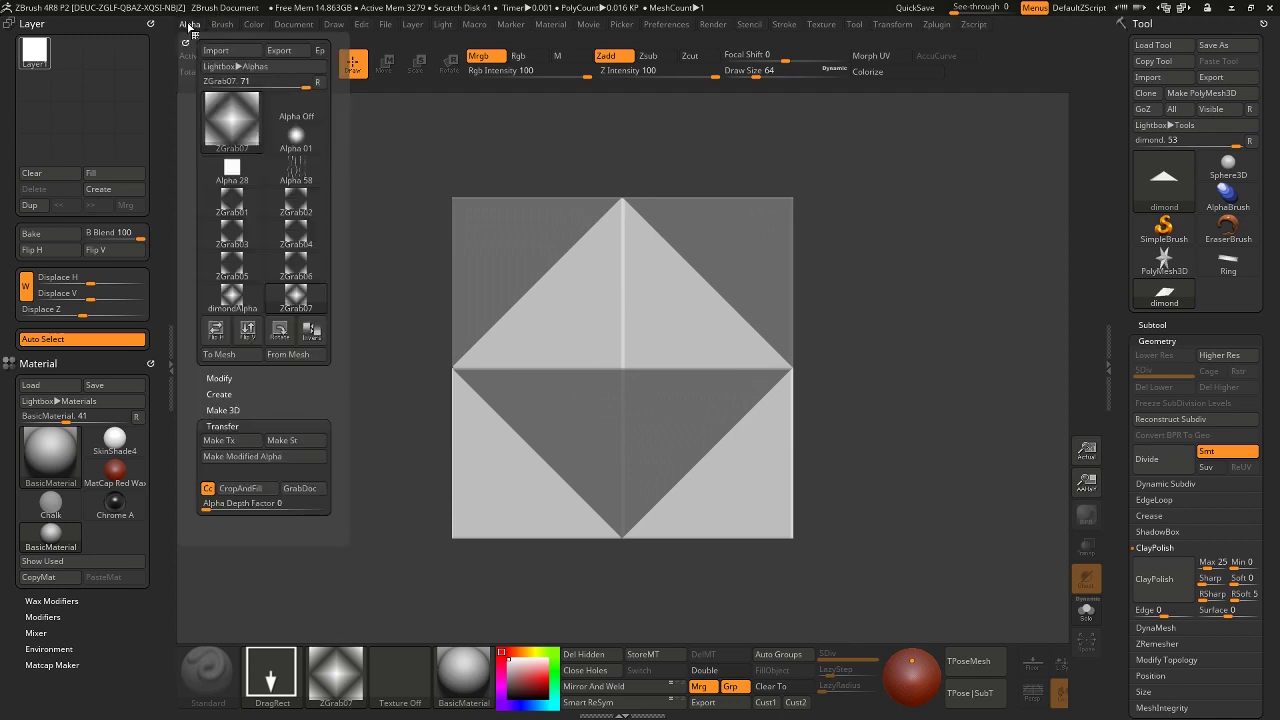
click(193, 25)
click(301, 490)
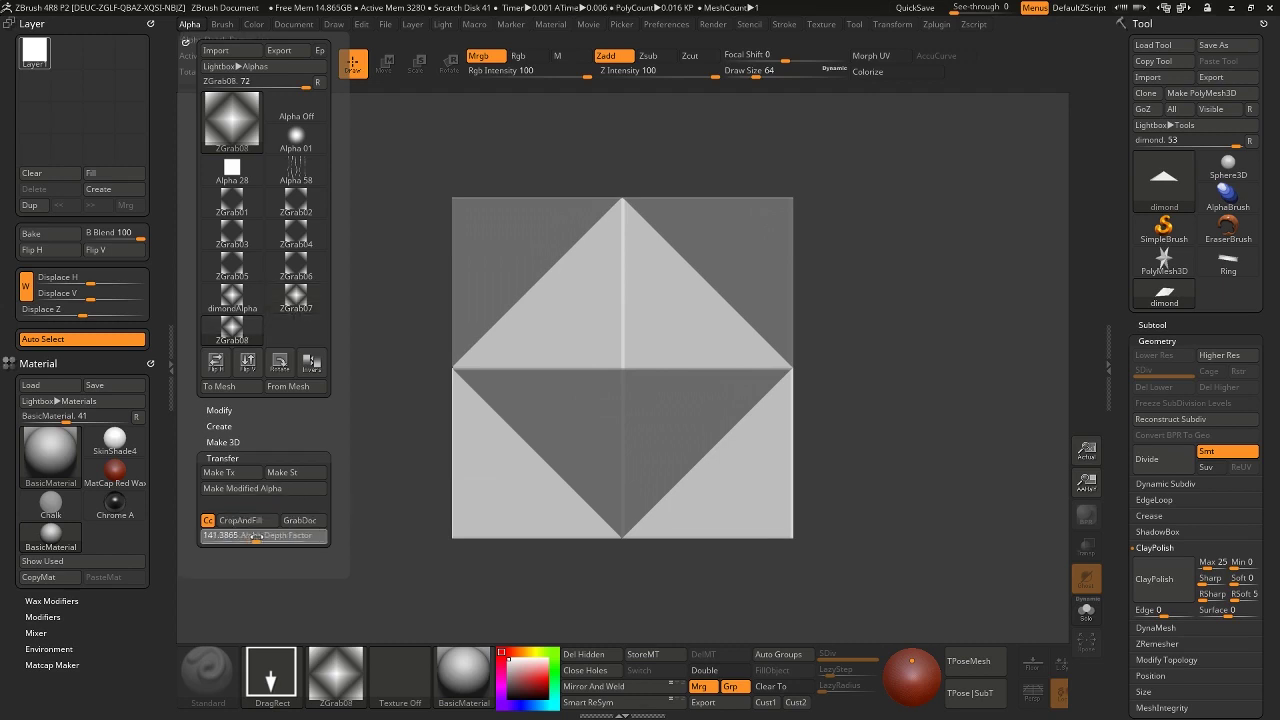
click(291, 520)
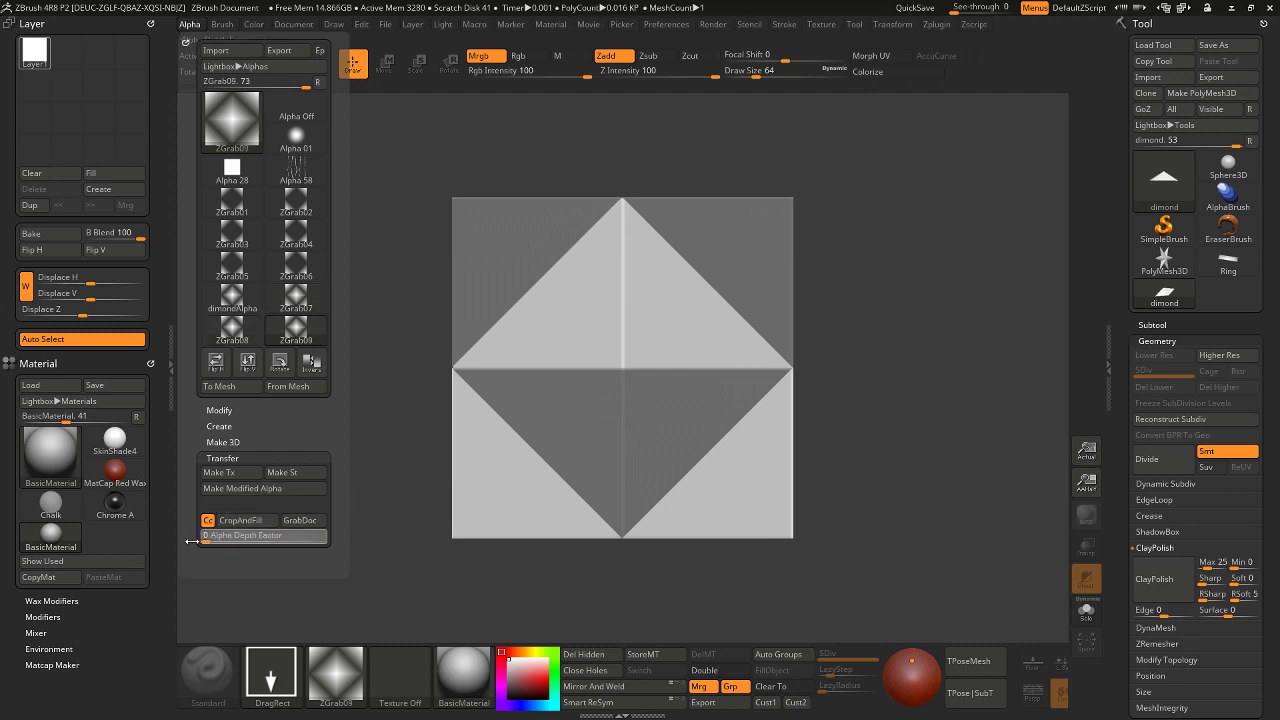
click(304, 521)
click(300, 552)
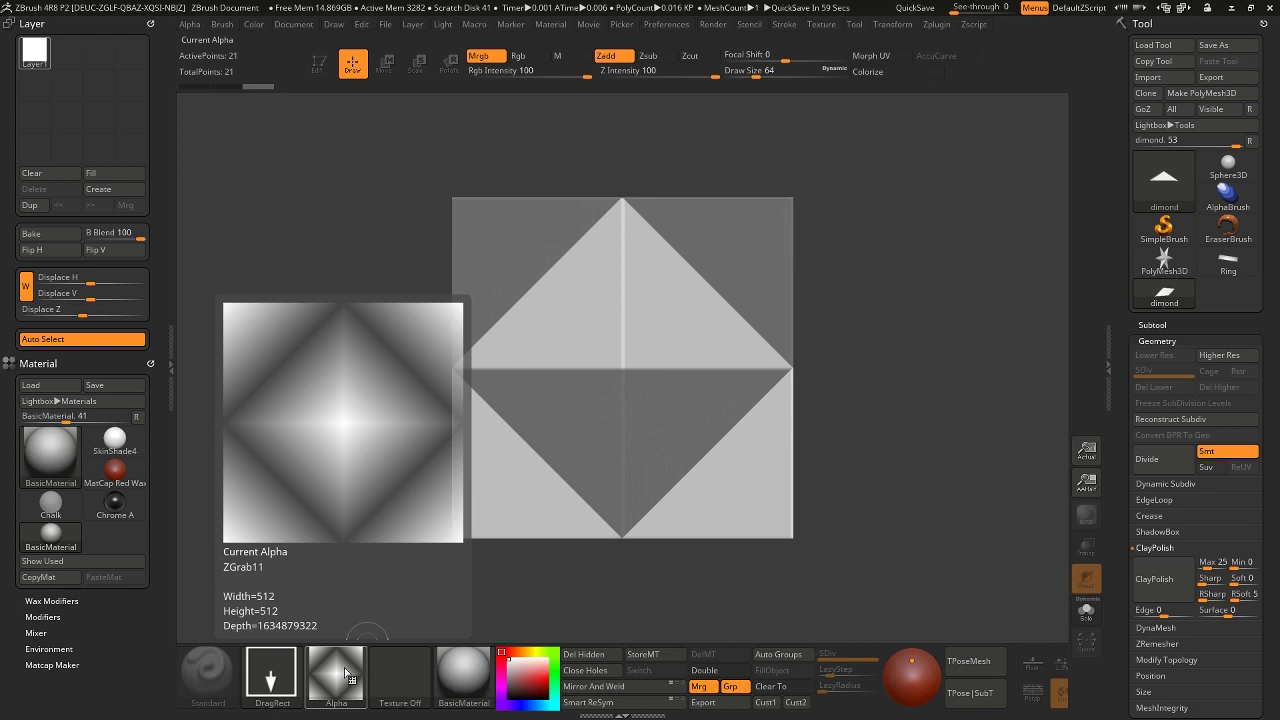
Export the current alpha to the Desktop as a Photoshop file named dimondAlpha02.PSD
click(347, 675)
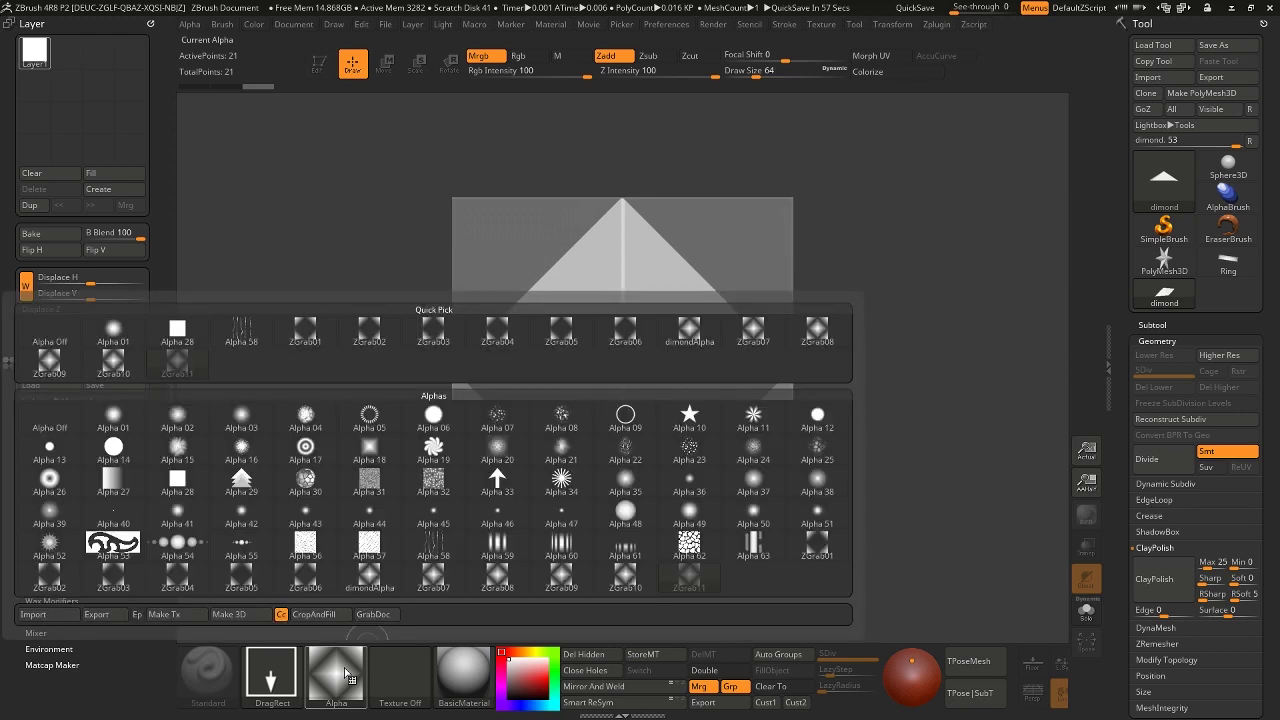
click(95, 615)
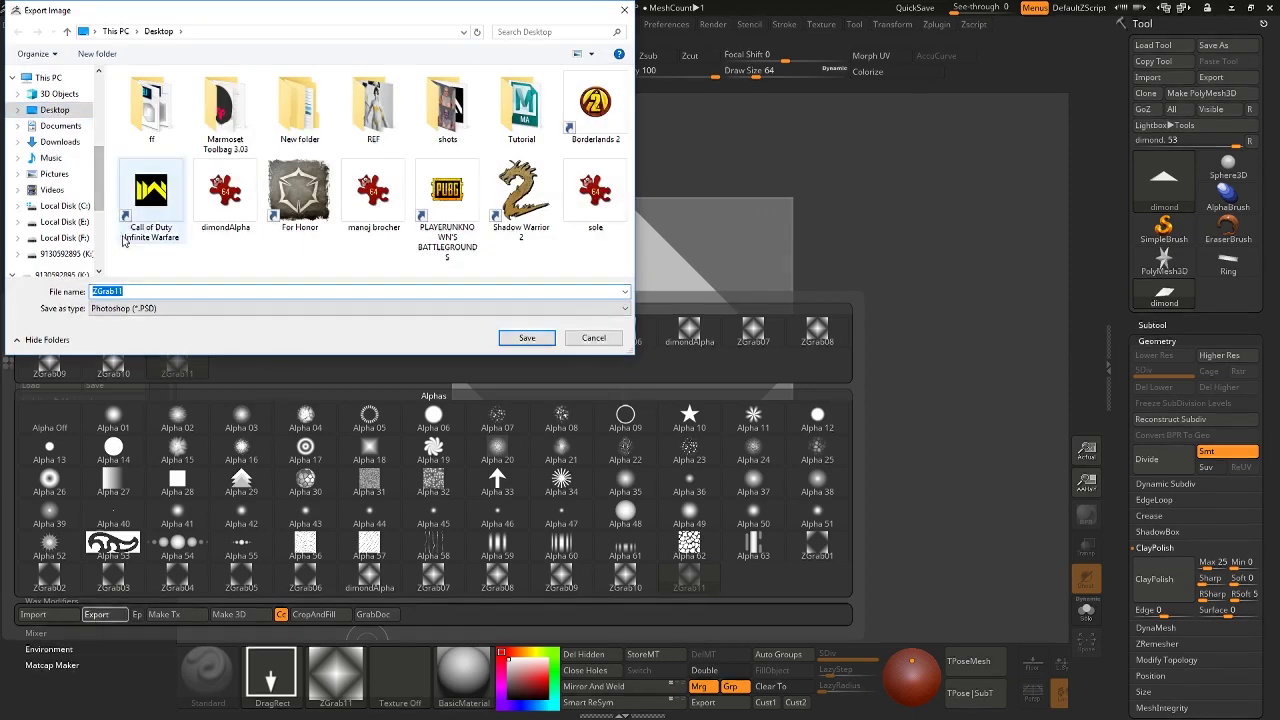
click(167, 291)
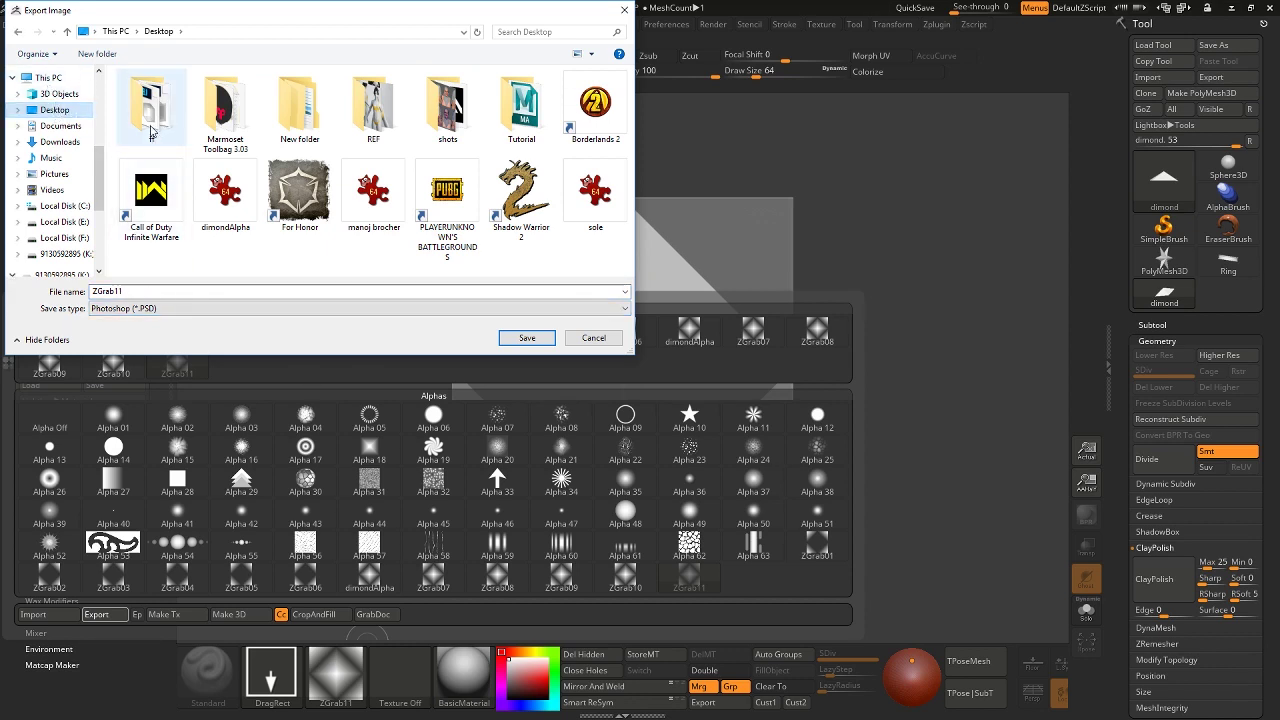
double_click(143, 291)
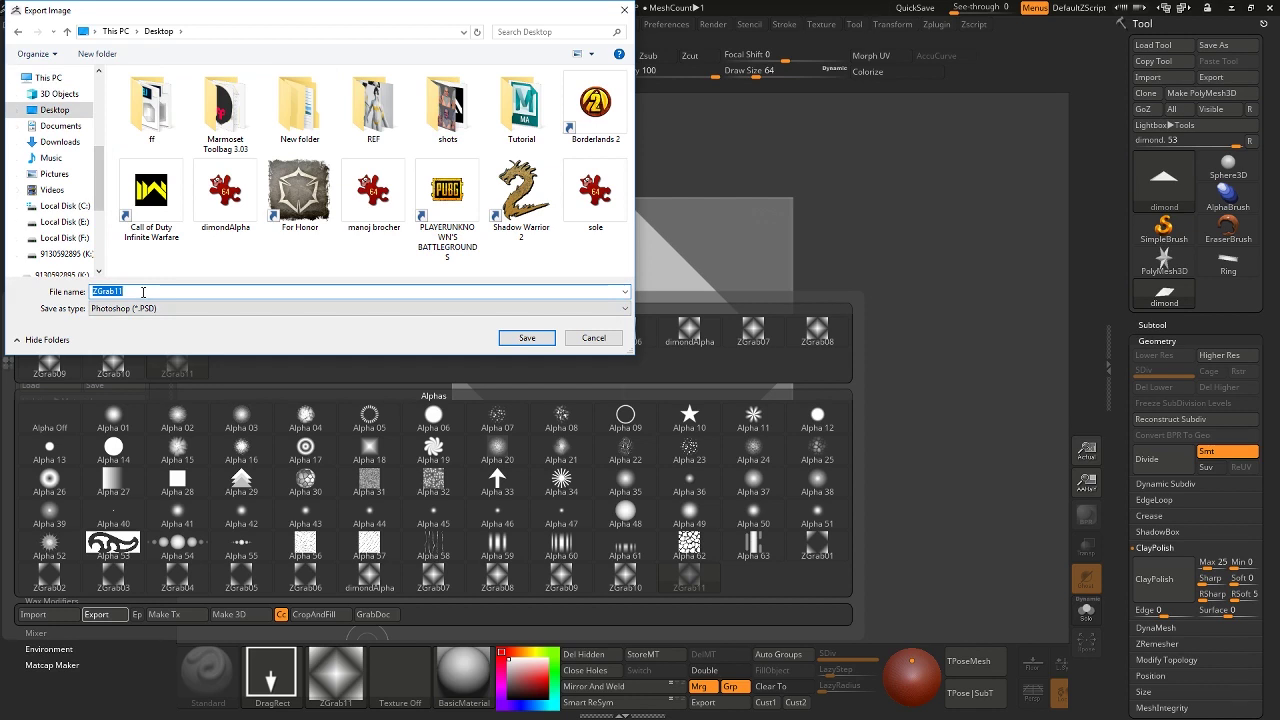
text(Di)
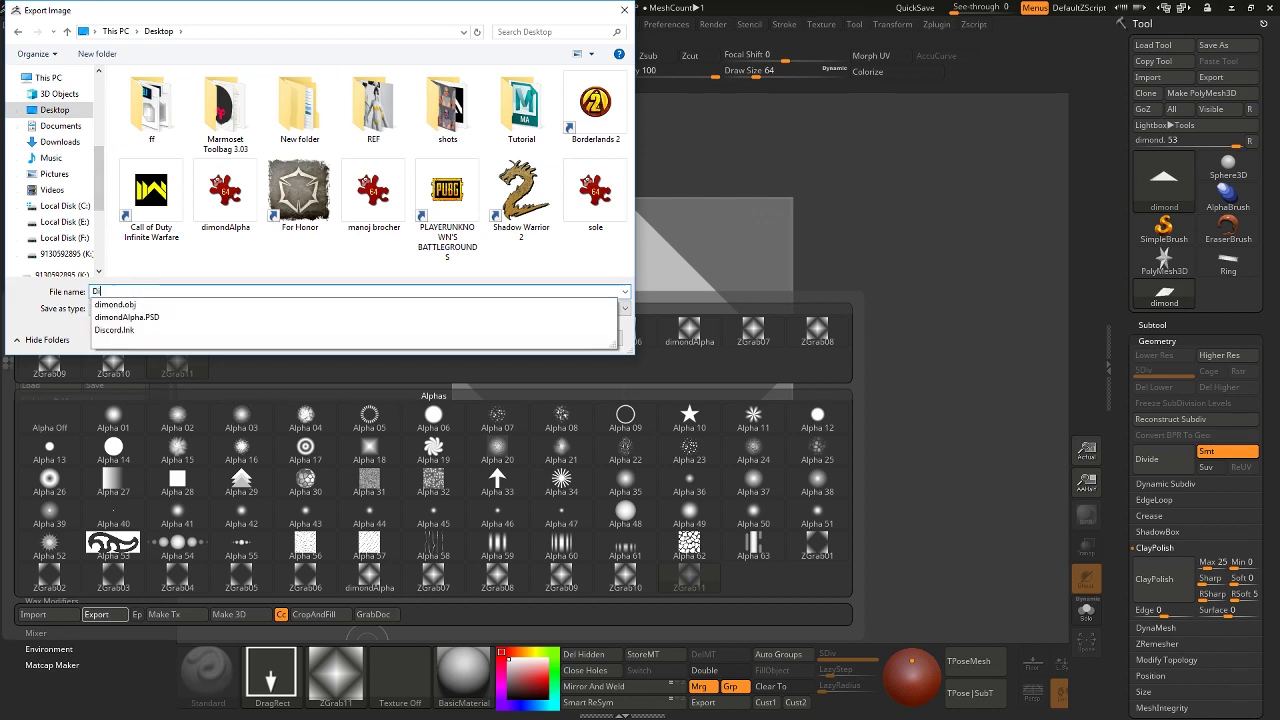
text(mno)
key(BackSpace)
key(BackSpace)
key(BackSpace)
text(o)
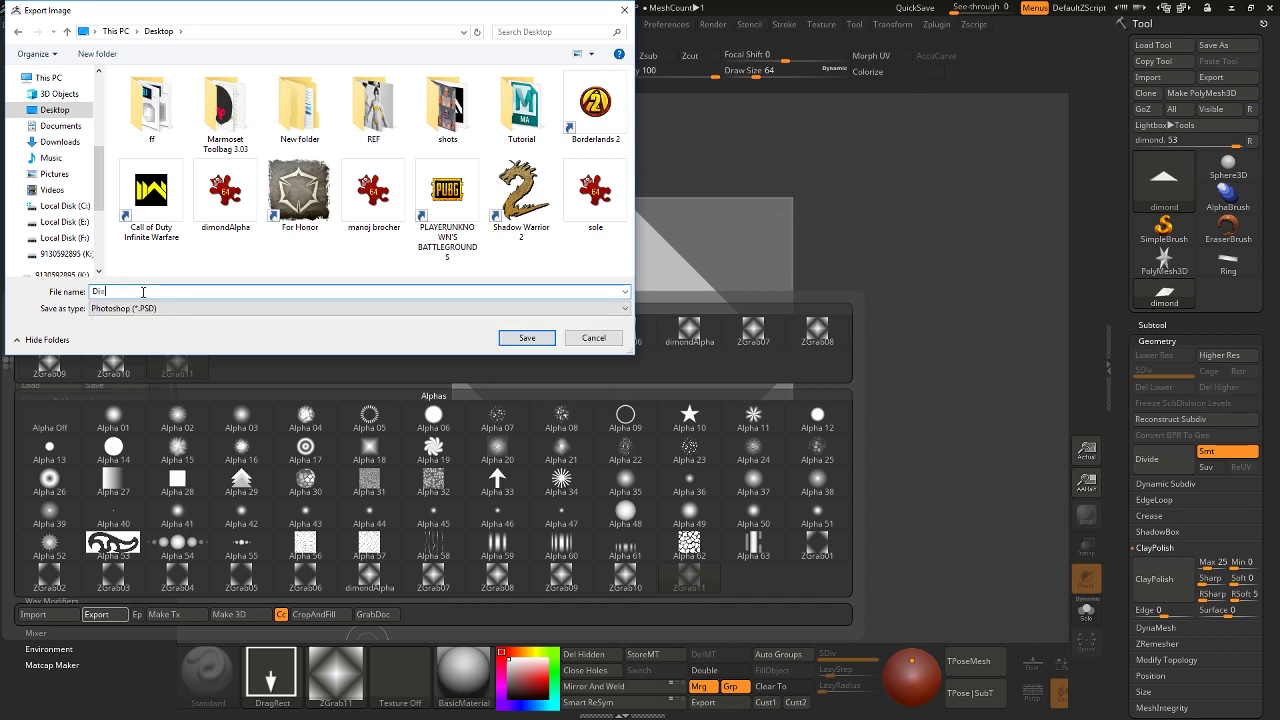
key(BackSpace)
key(BackSpace)
key(BackSpace)
text(dimon)
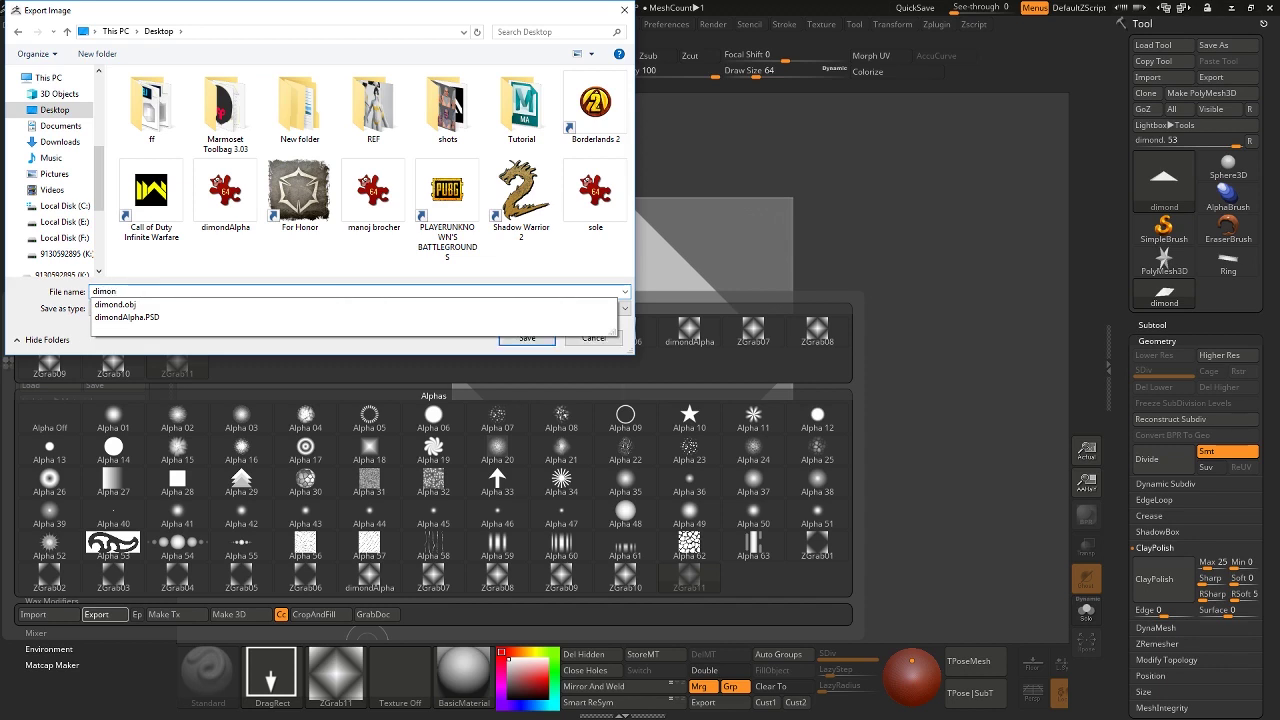
key(Down)
key(Down)
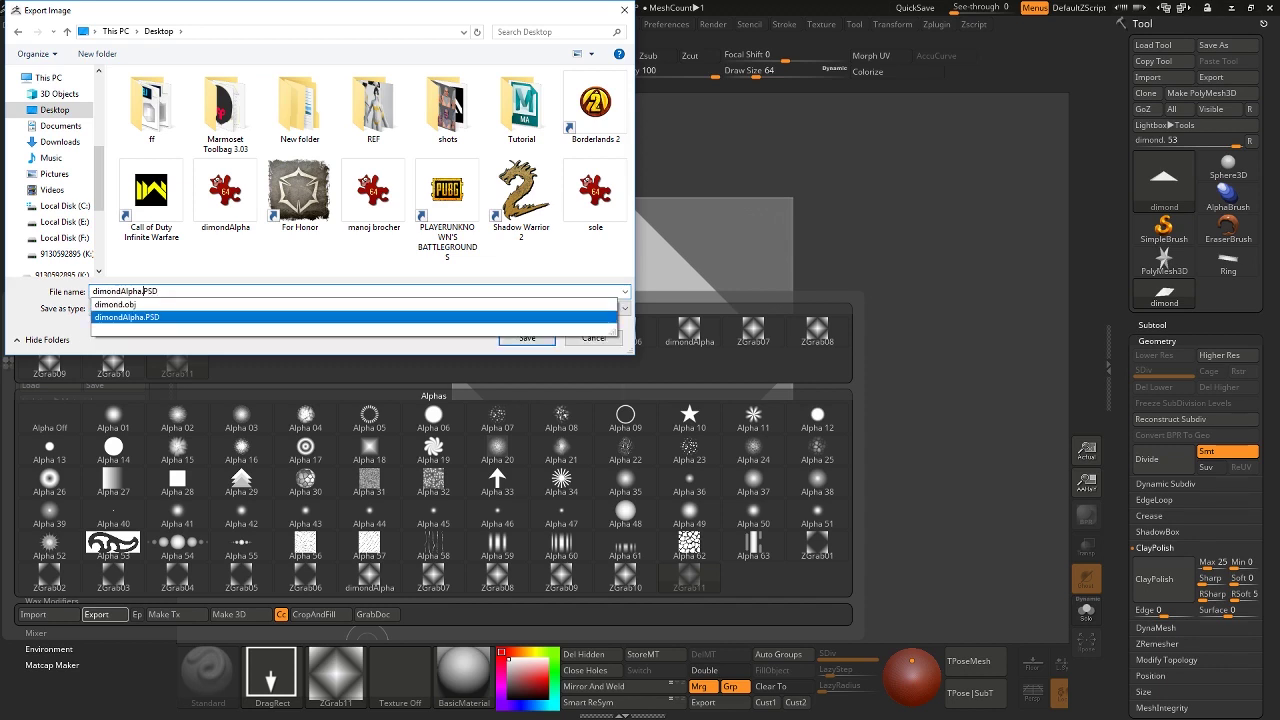
text(02)
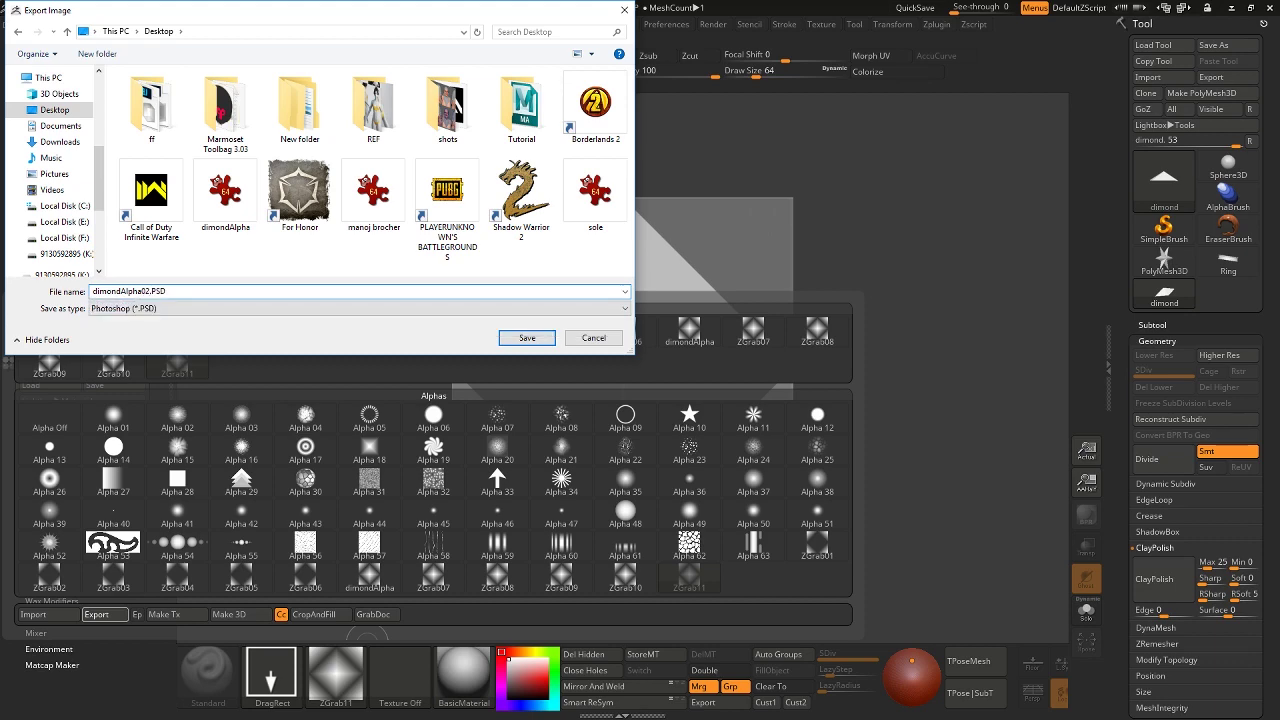
key(Return)
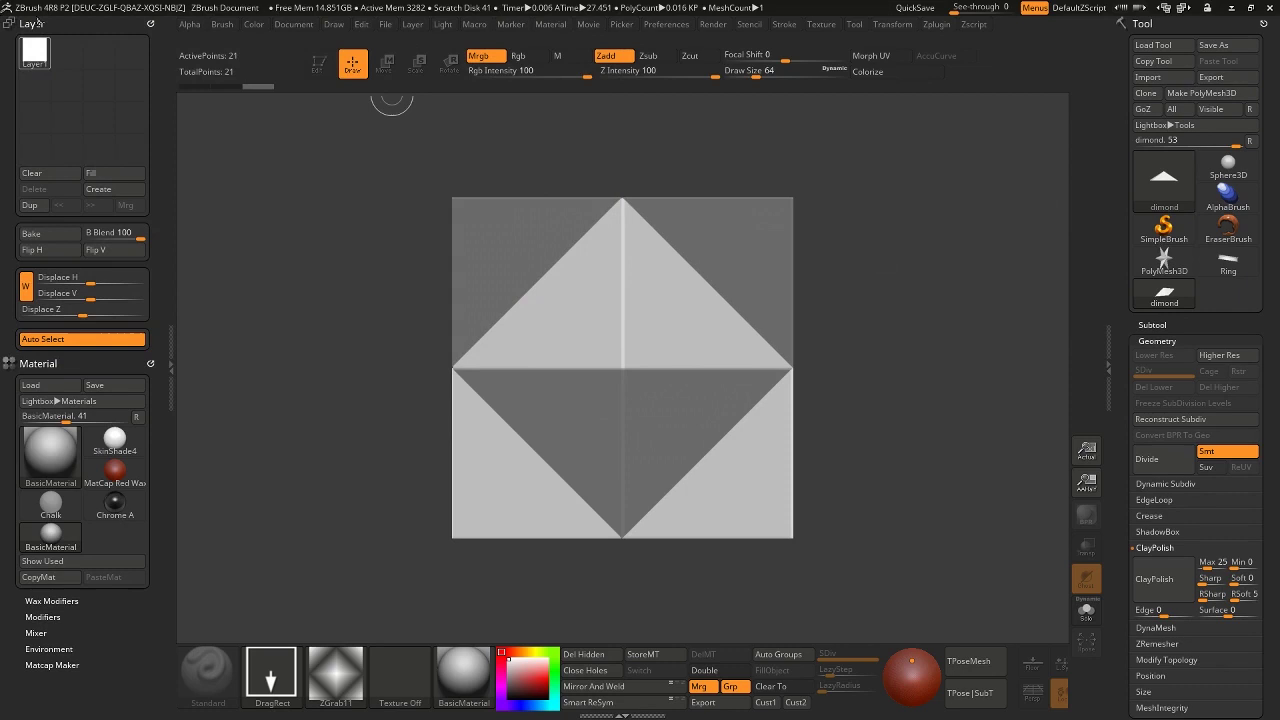
Turn on WSize and create a new document that fits the window, without saving the current one
click(306, 28)
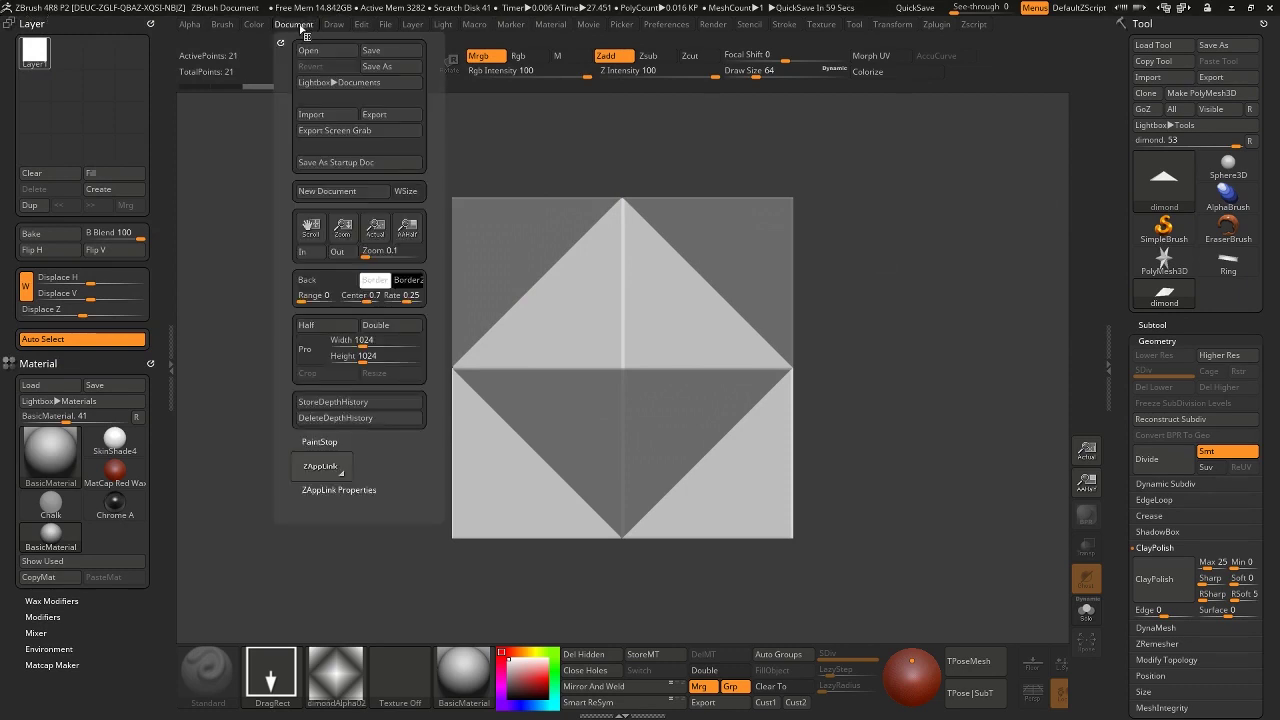
click(407, 196)
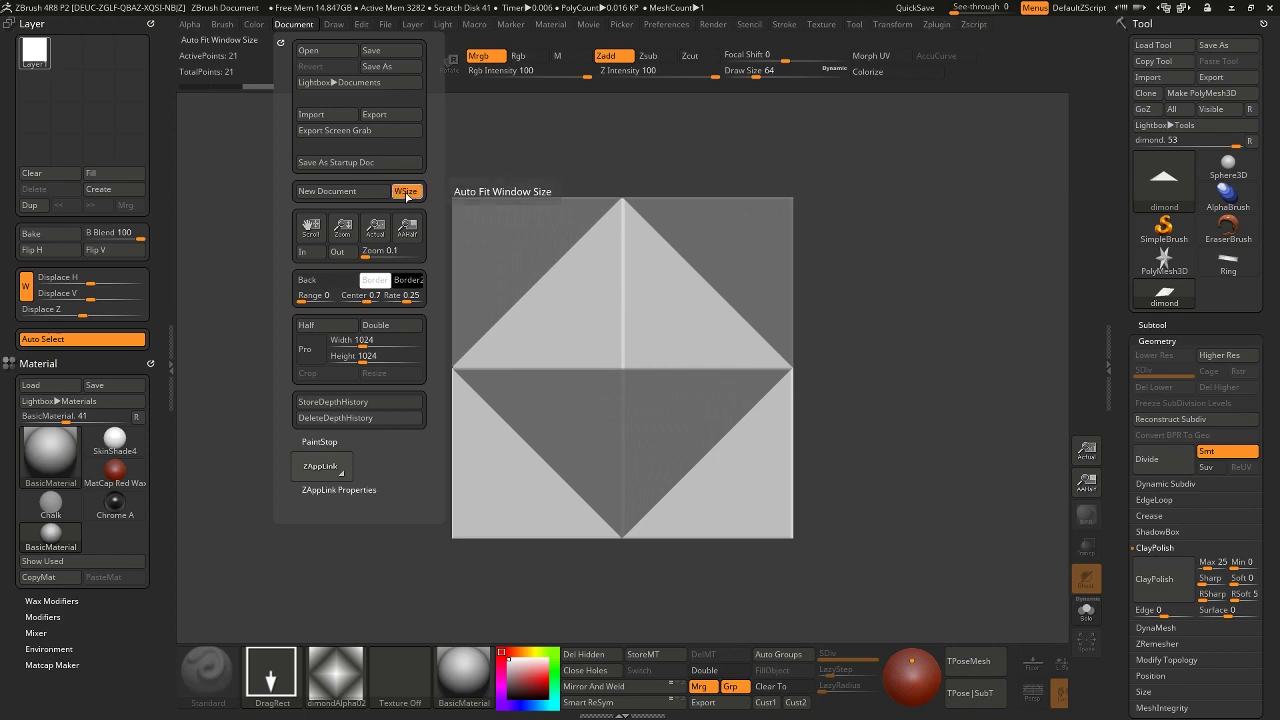
click(337, 192)
click(620, 400)
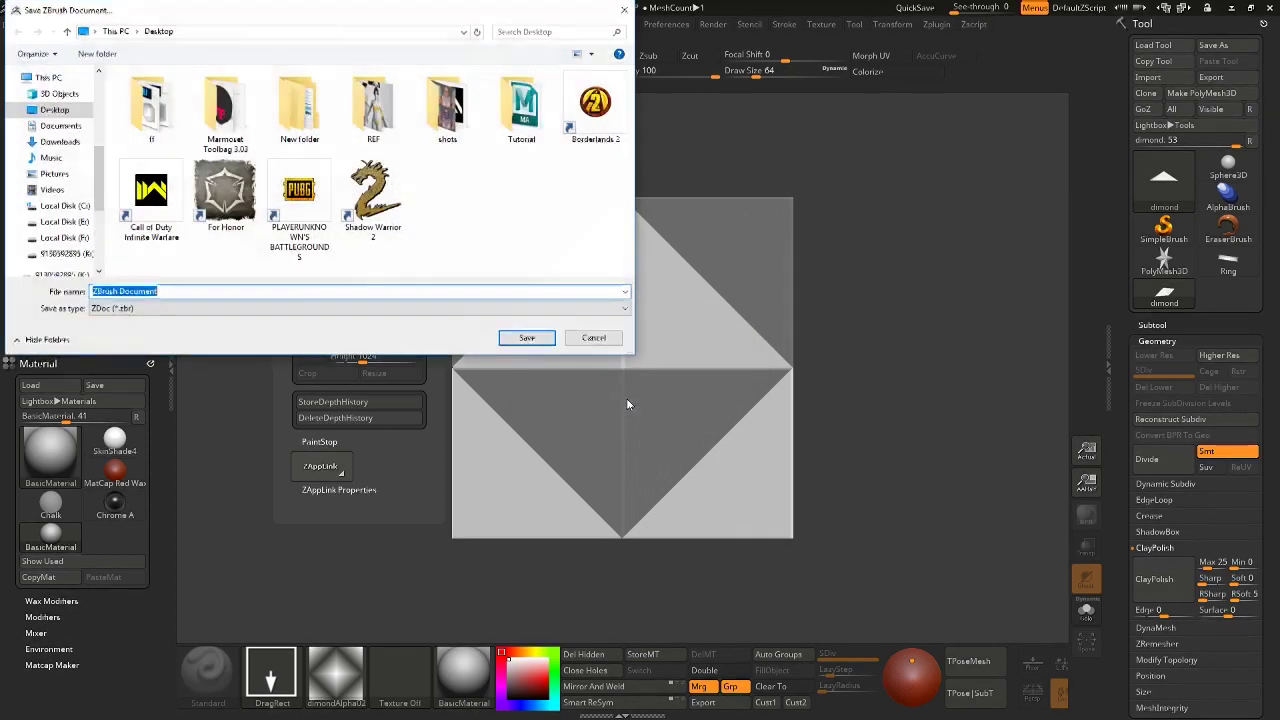
click(603, 337)
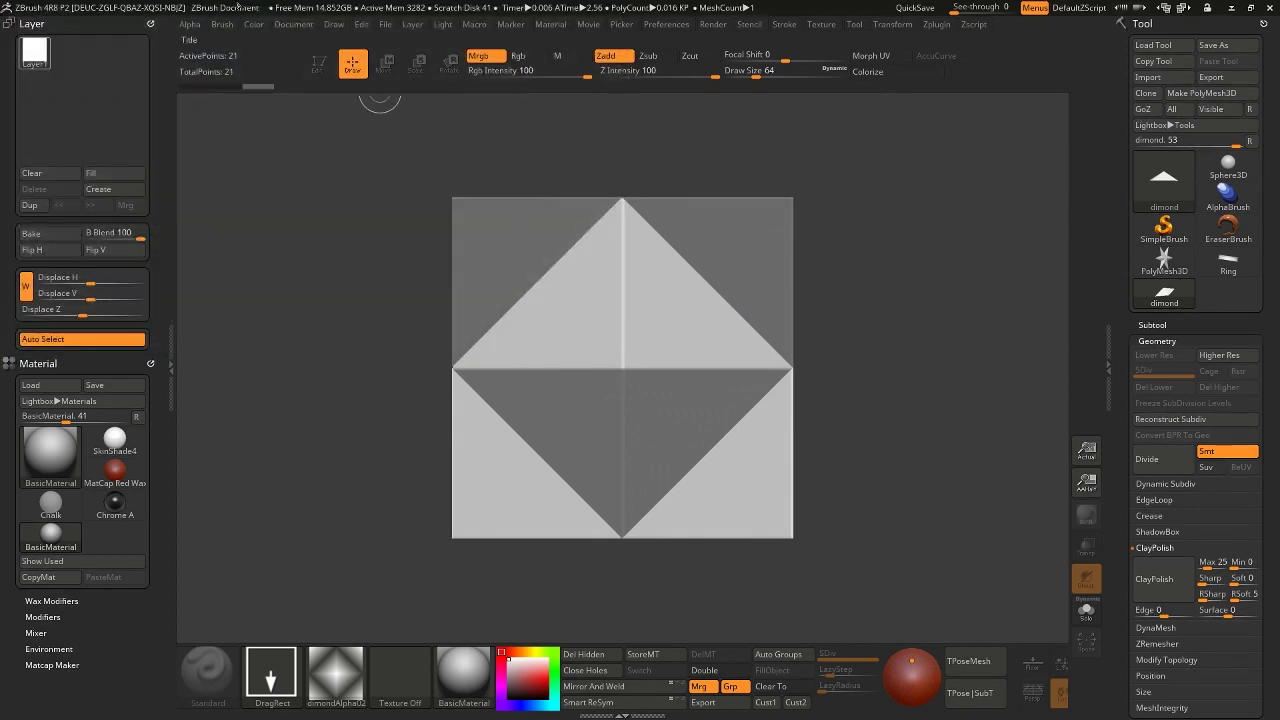
click(293, 24)
click(294, 24)
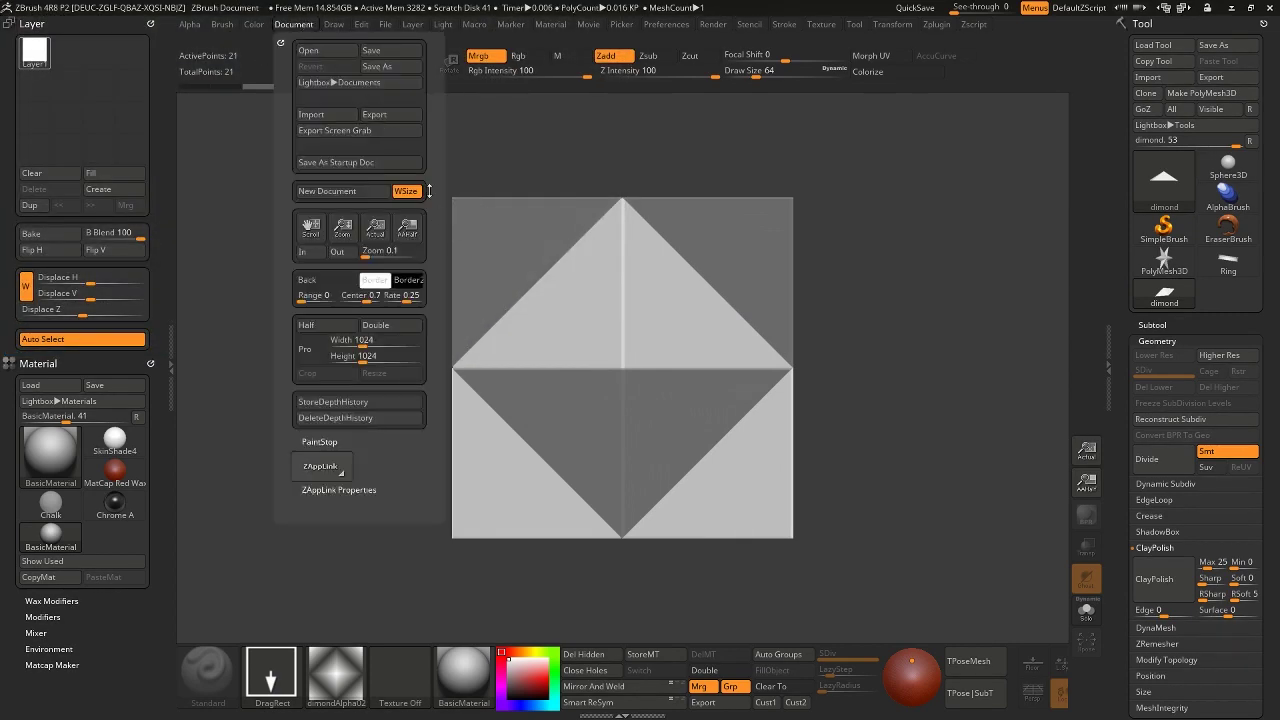
click(335, 191)
click(675, 401)
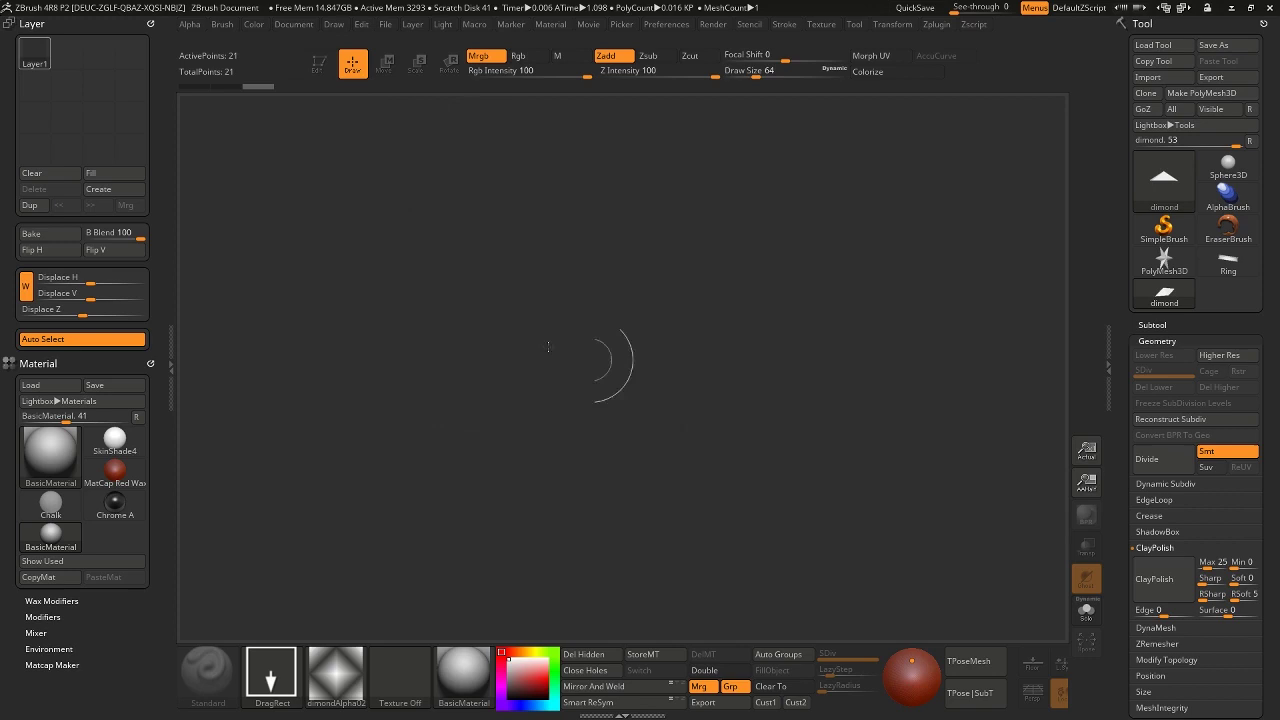
Select the Ring tool, draw it on the empty canvas, make it editable and clear the leftover copies
click(1228, 263)
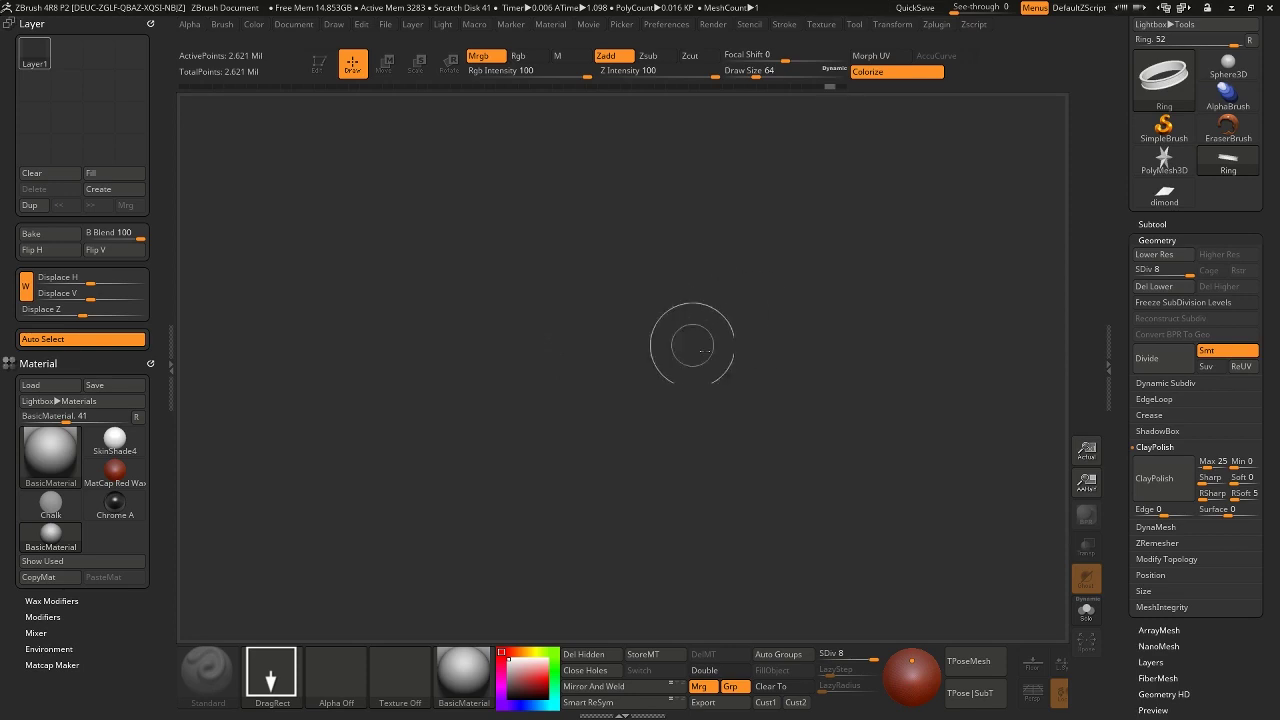
drag(1251, 585, 1251, 551)
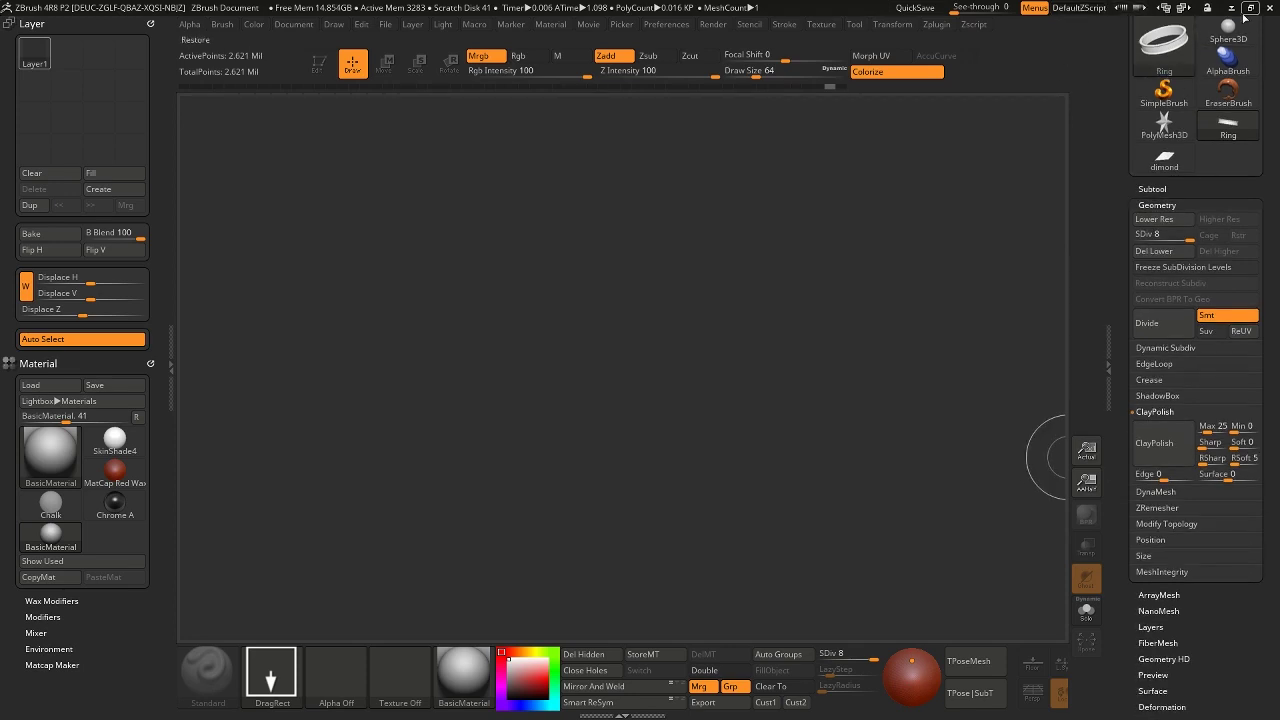
drag(683, 322, 700, 371)
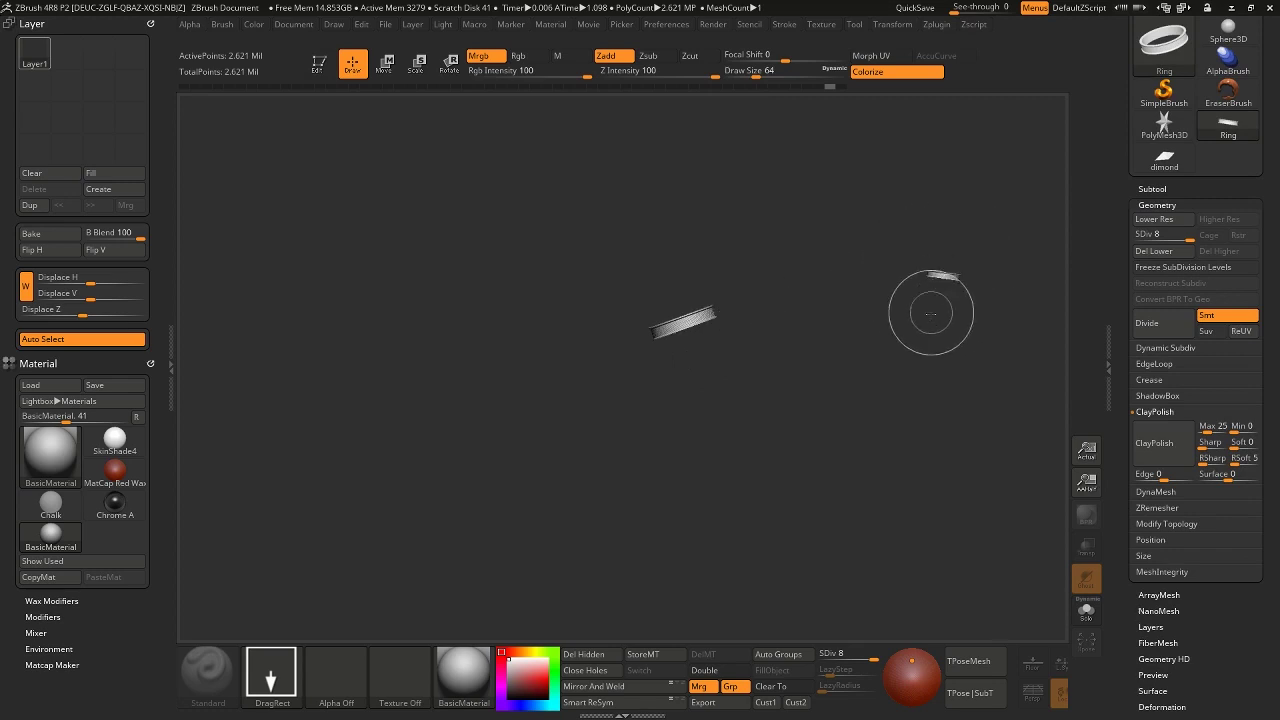
key(t)
key(ctrl+n)
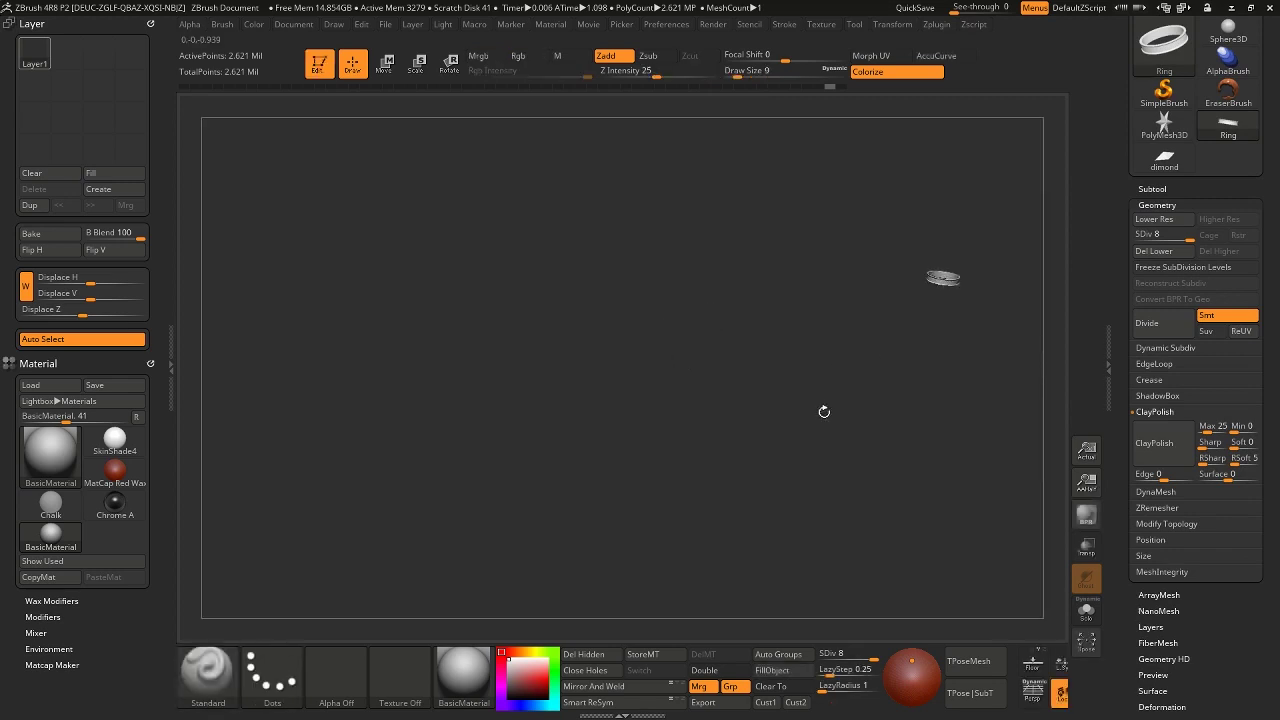
Leave ZBrush and launch Photoshop through the Windows search
drag(824, 411, 948, 351)
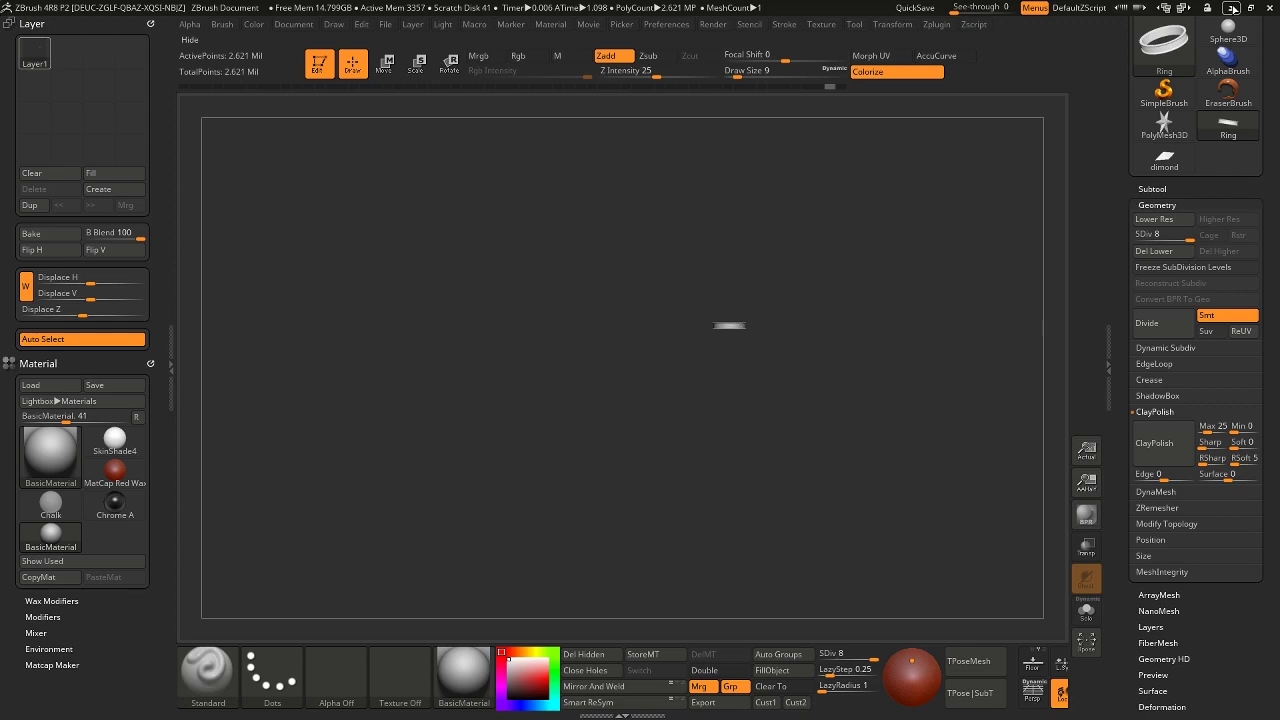
click(1233, 8)
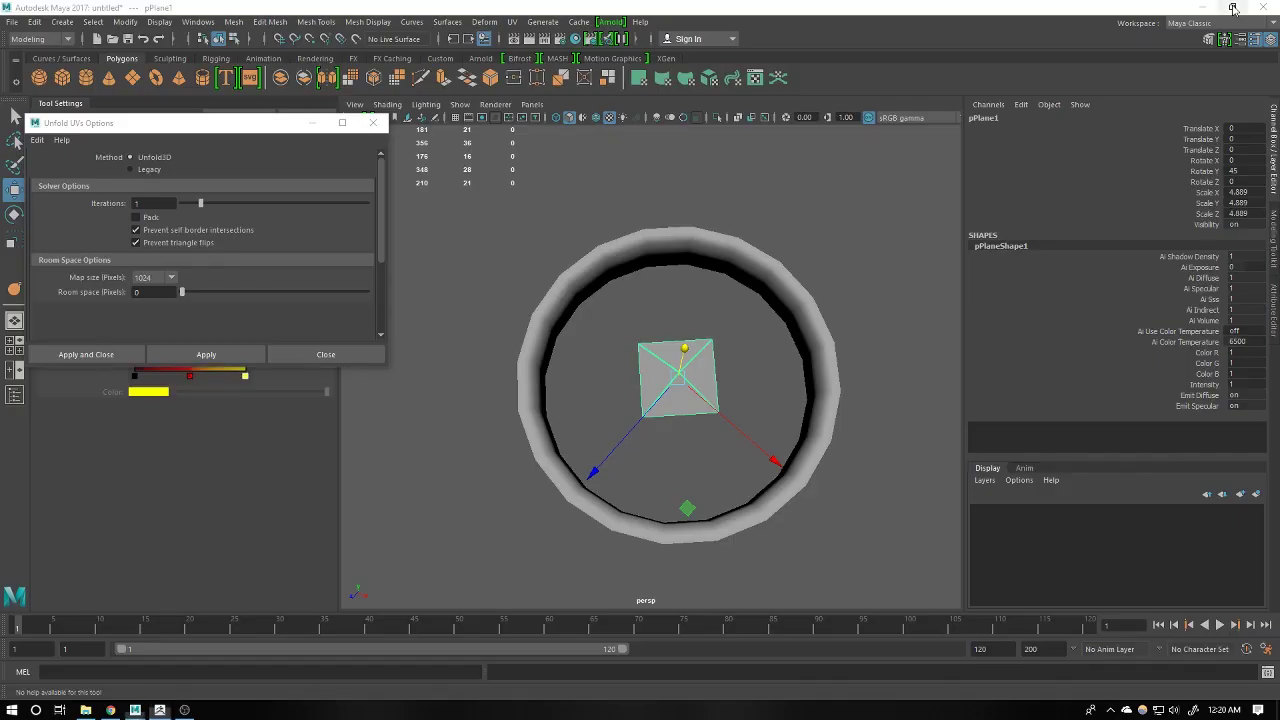
click(12, 709)
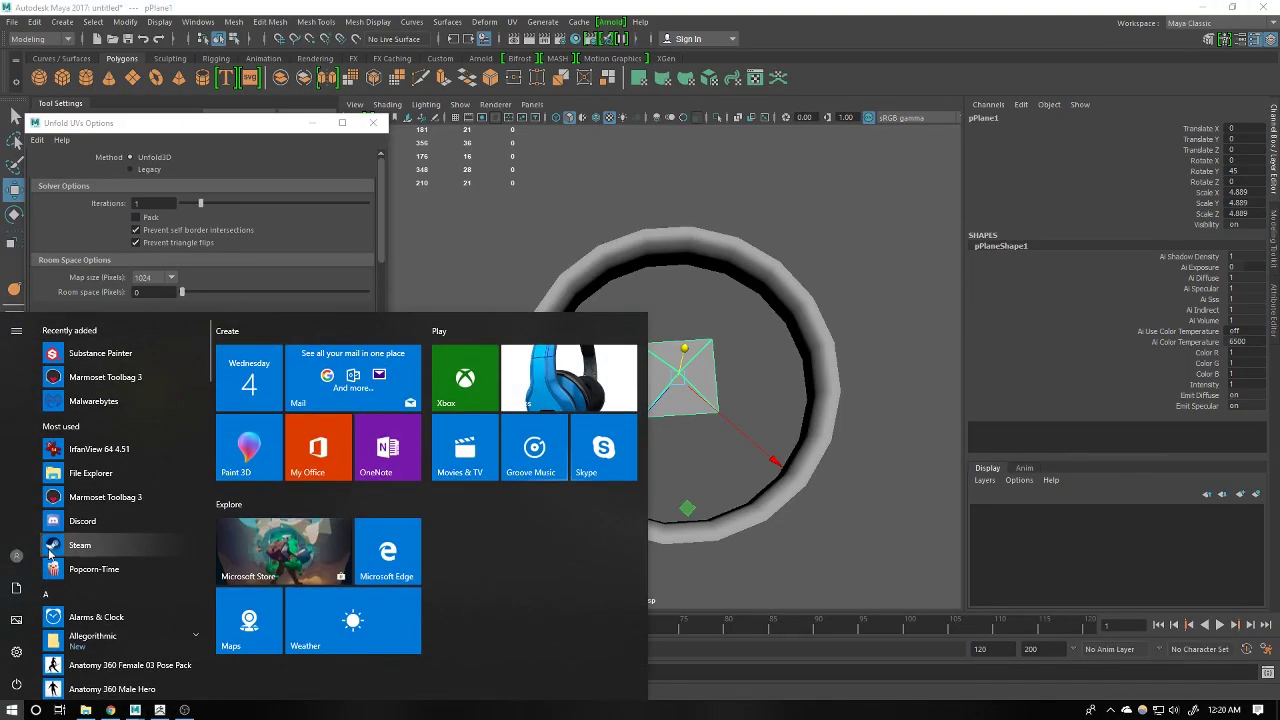
click(49, 553)
text(photo)
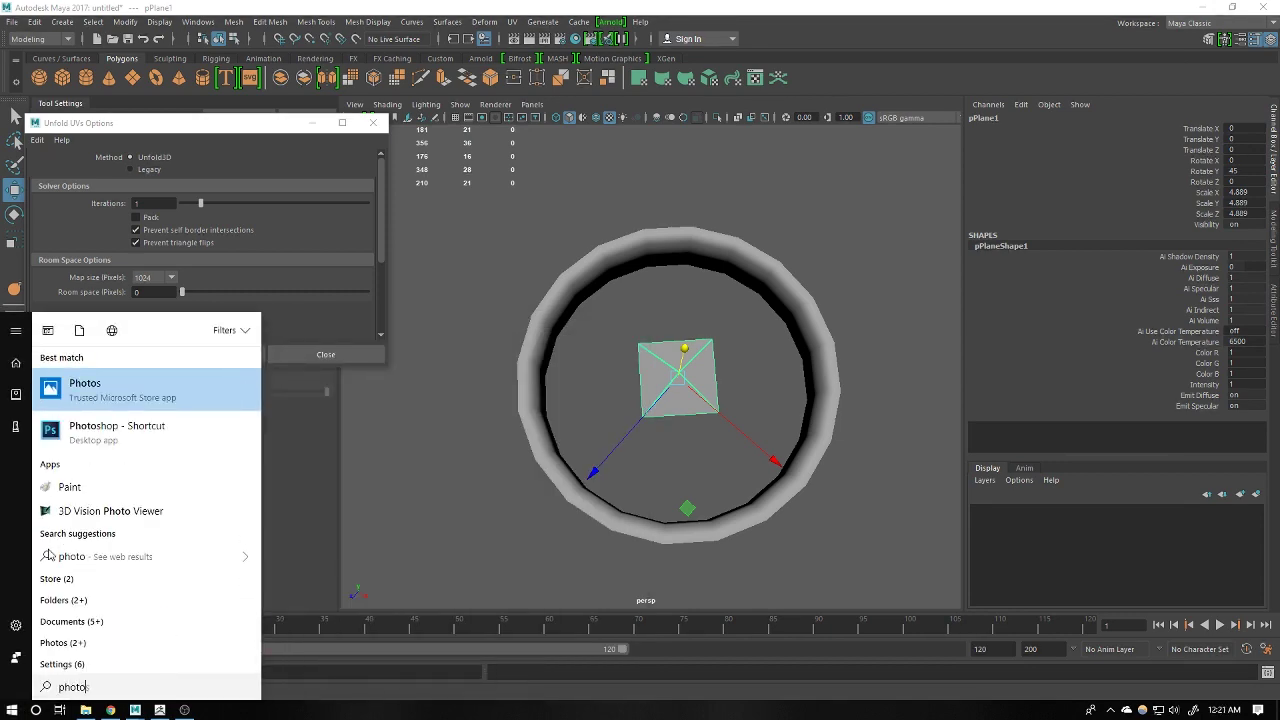
key(Down)
key(Return)
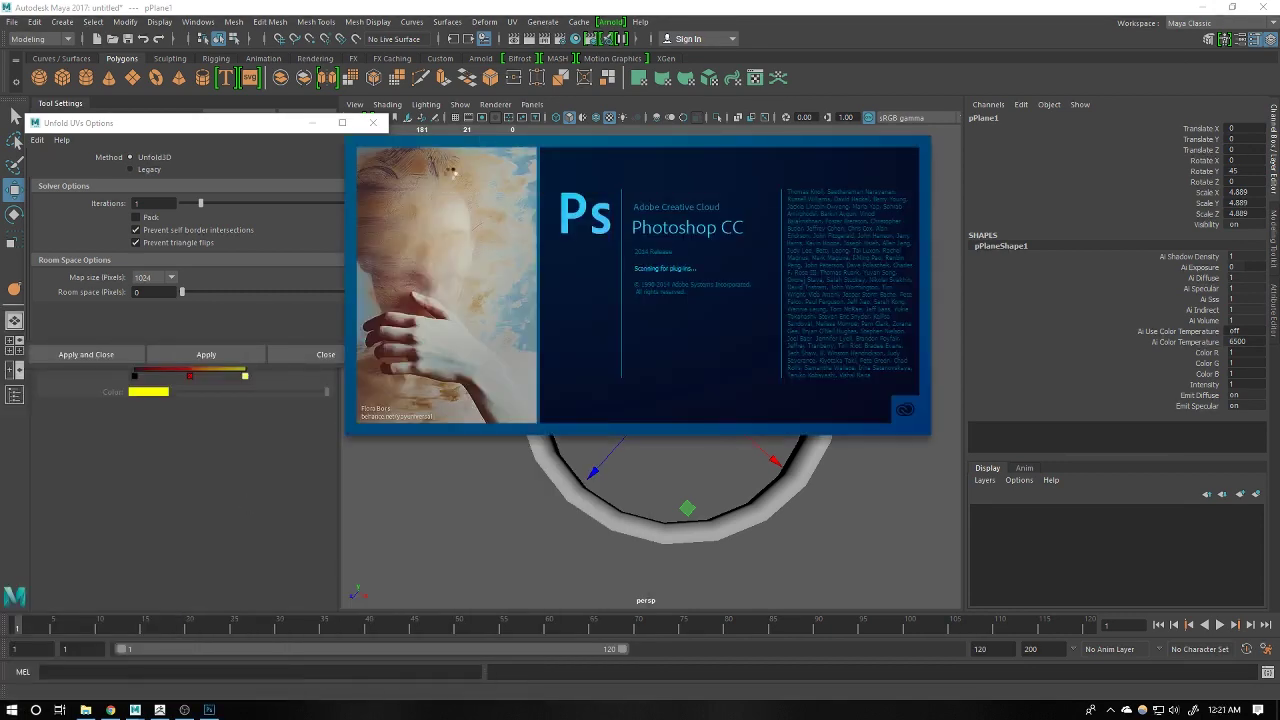
Bring Photoshop to the front, maximise its window and create a new blank 16-bit grayscale document
click(1203, 8)
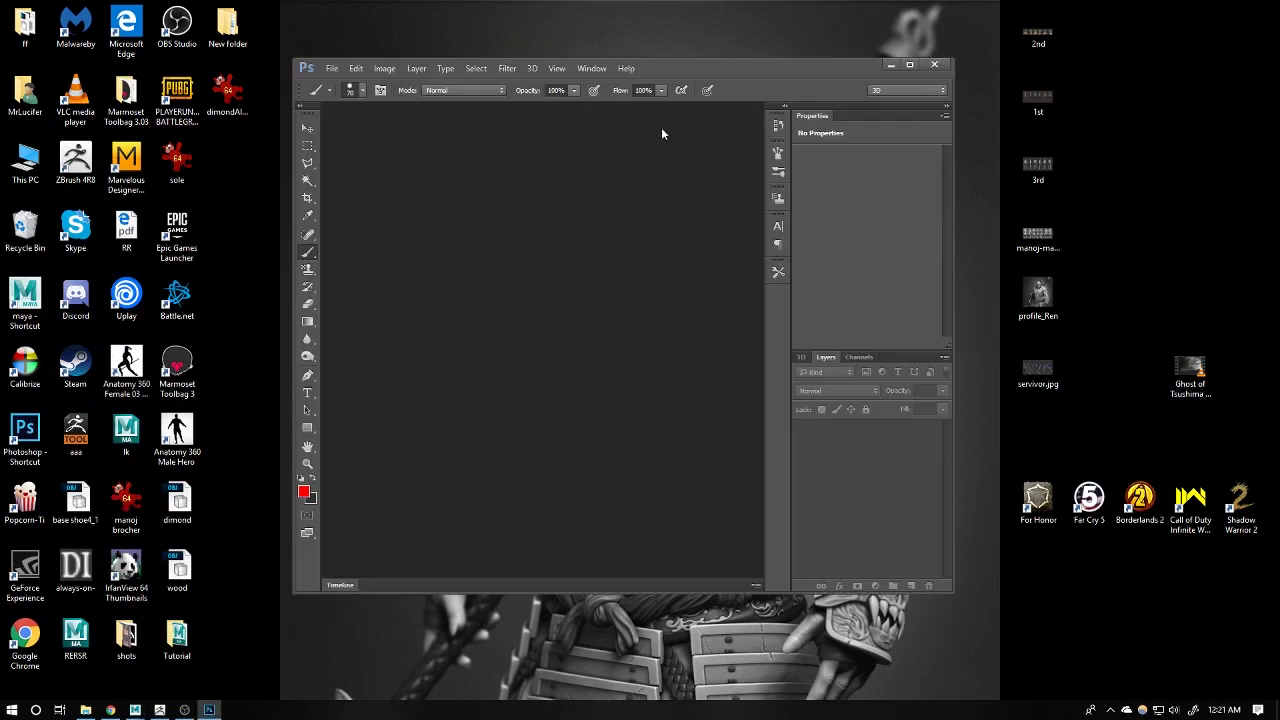
double_click(784, 67)
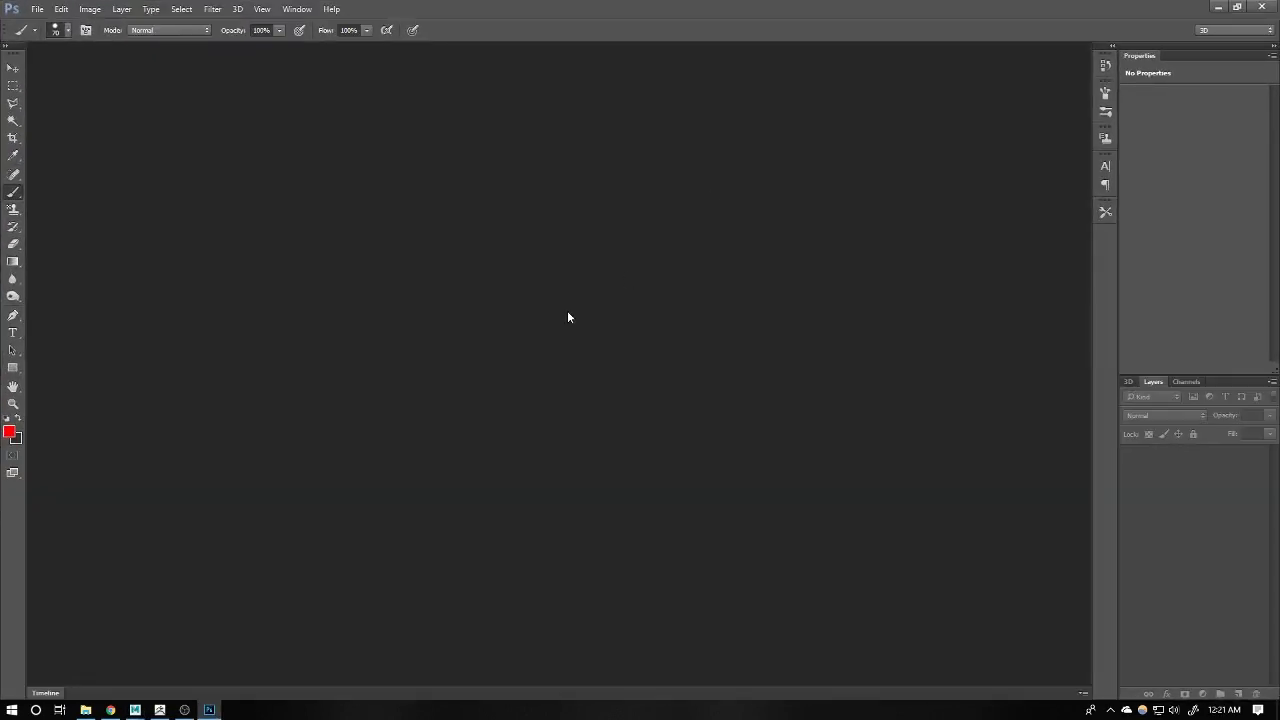
key(ctrl+n)
key(Return)
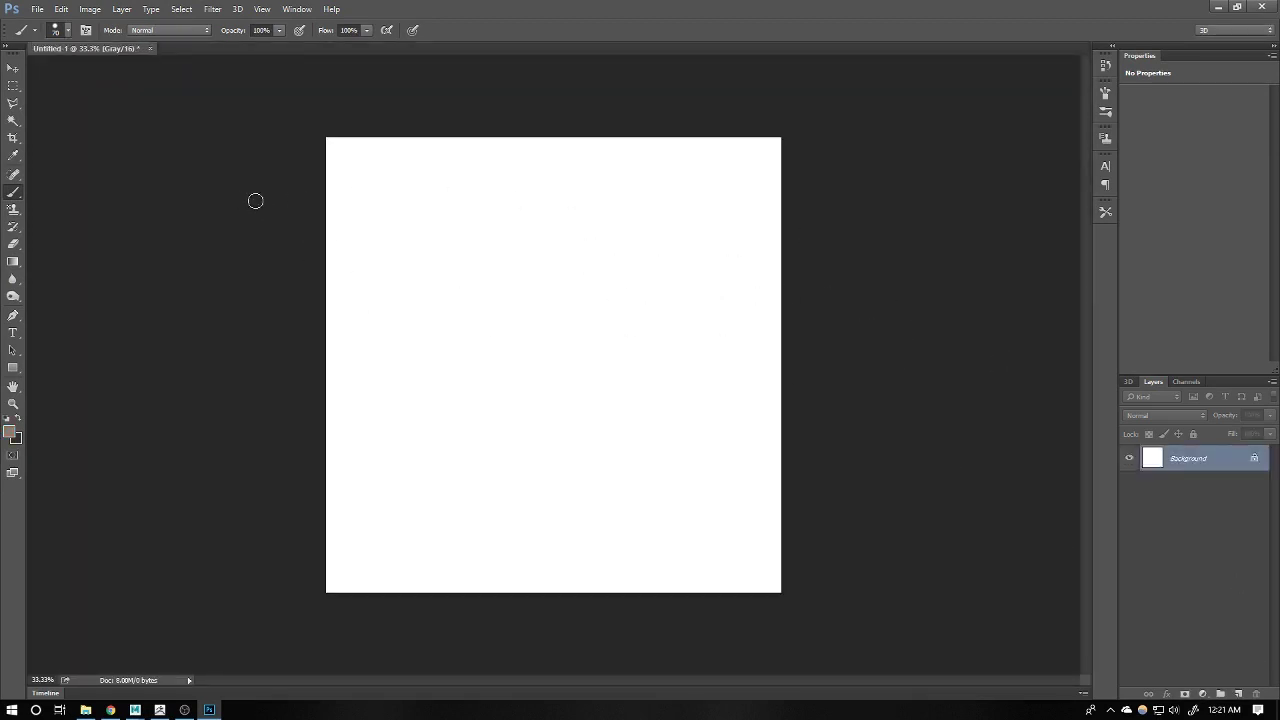
Open dimondAlpha02 from the Desktop folder as a separate document in Photoshop
click(86, 710)
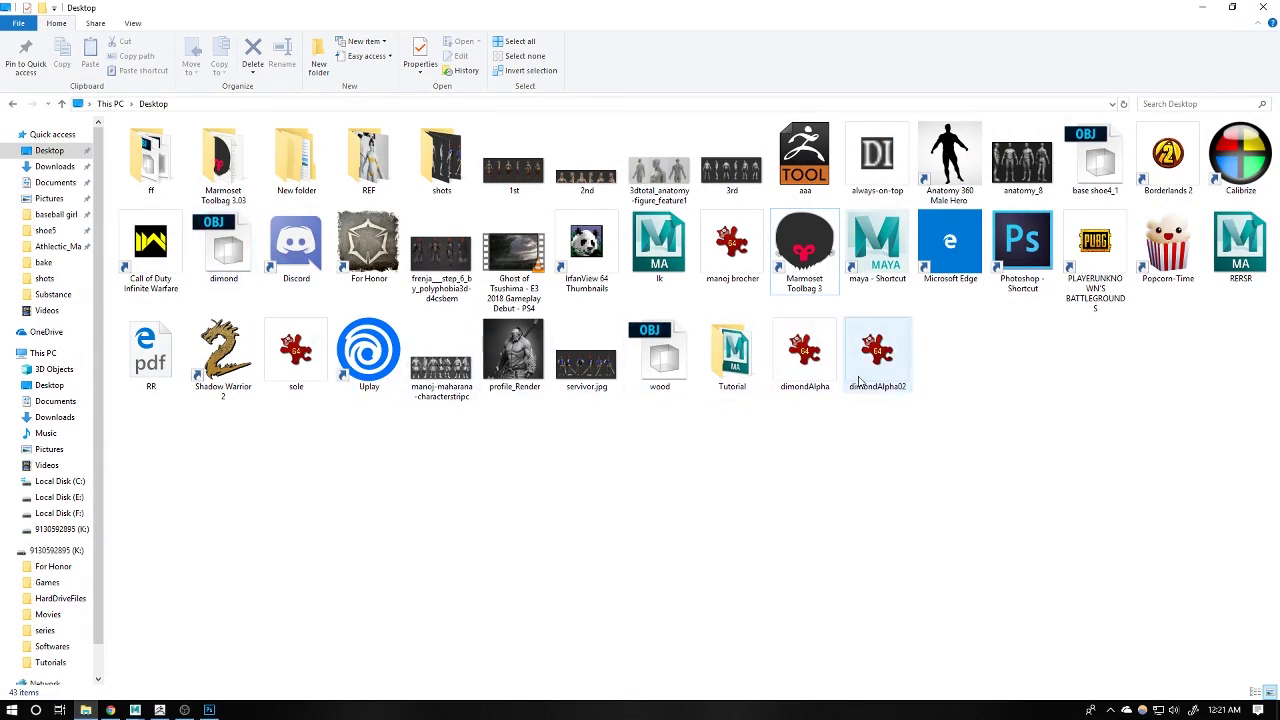
click(886, 360)
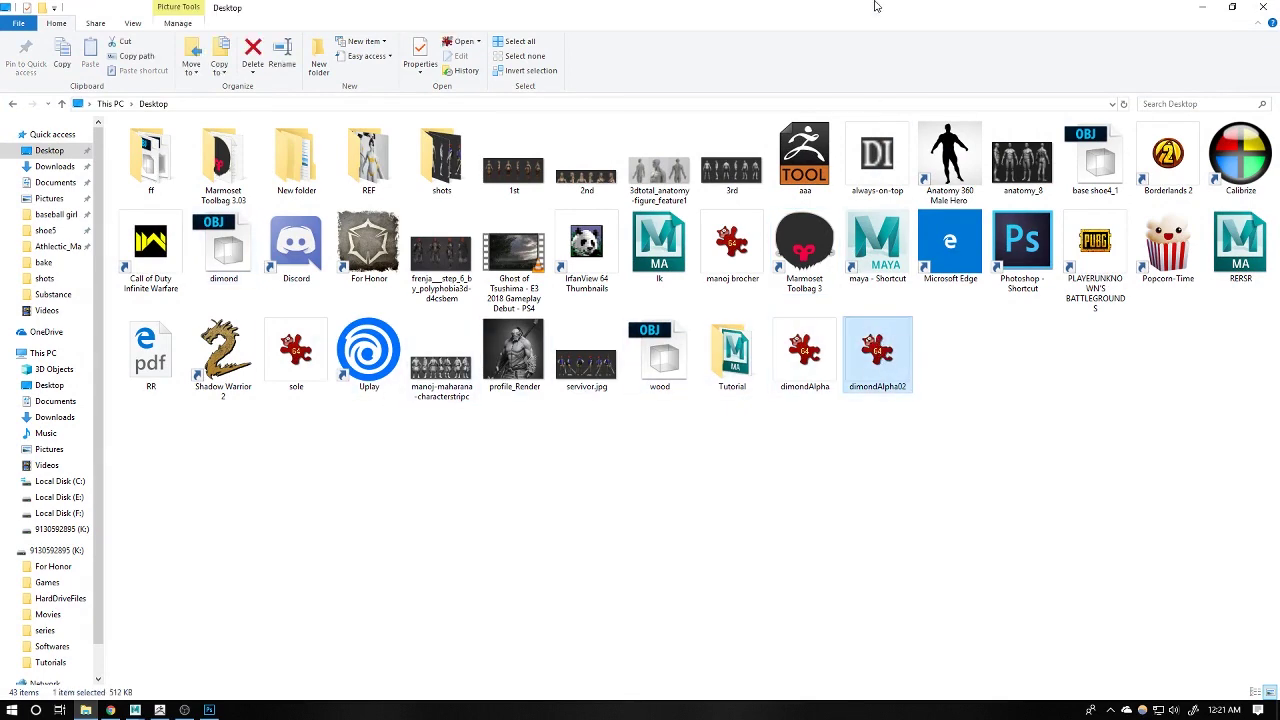
drag(874, 6, 688, 56)
scroll(900, 450, down, 3)
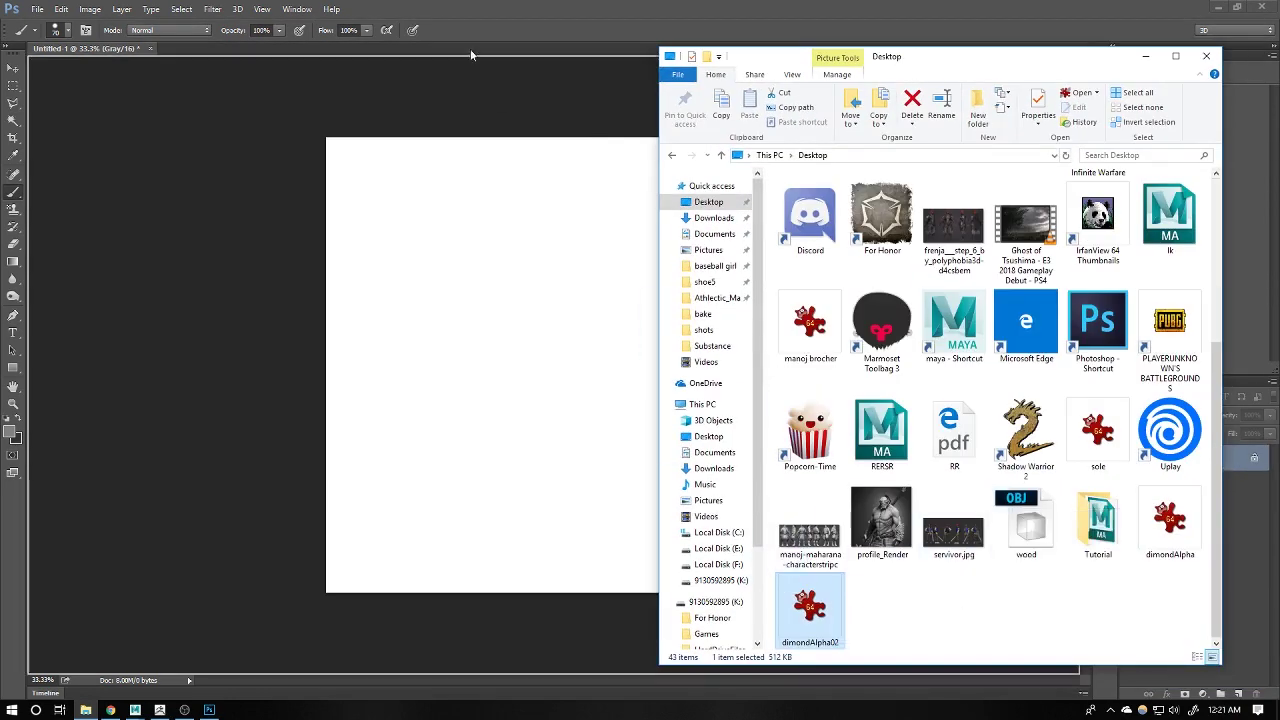
drag(471, 55, 426, 44)
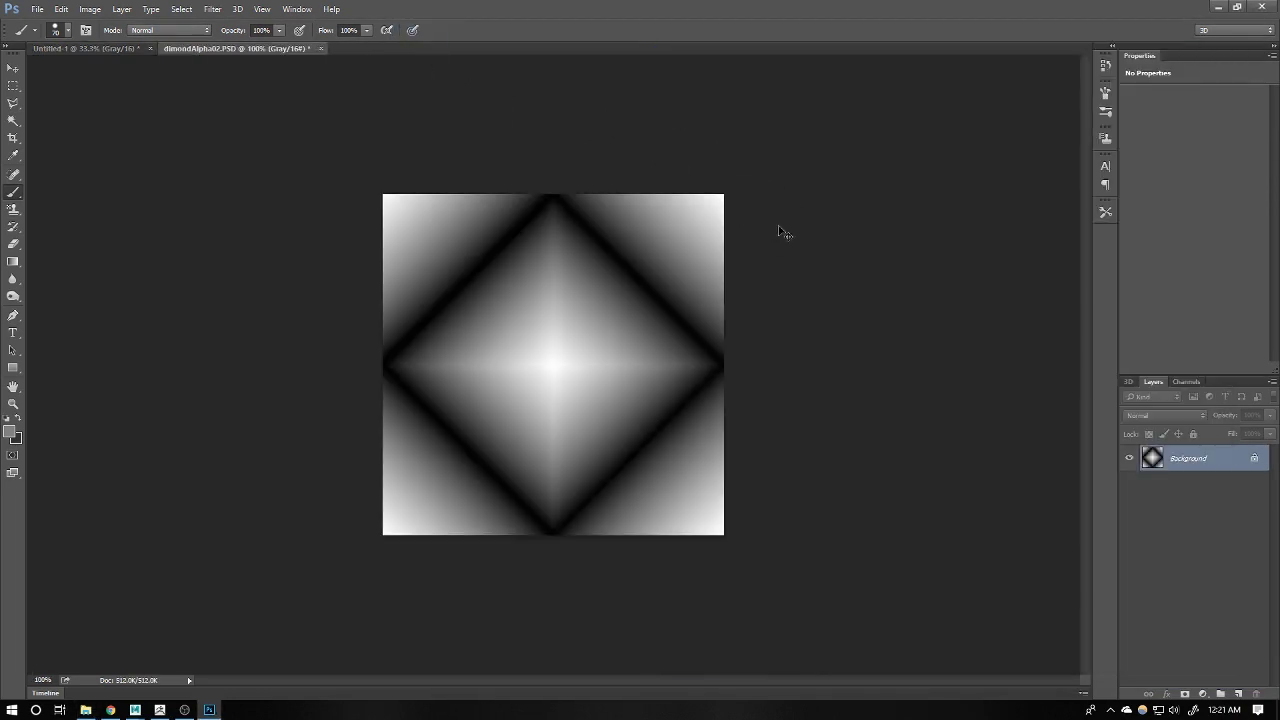
Select the whole diamond image and define it as a pattern named dimondAlpha02.PSD
key(ctrl+a)
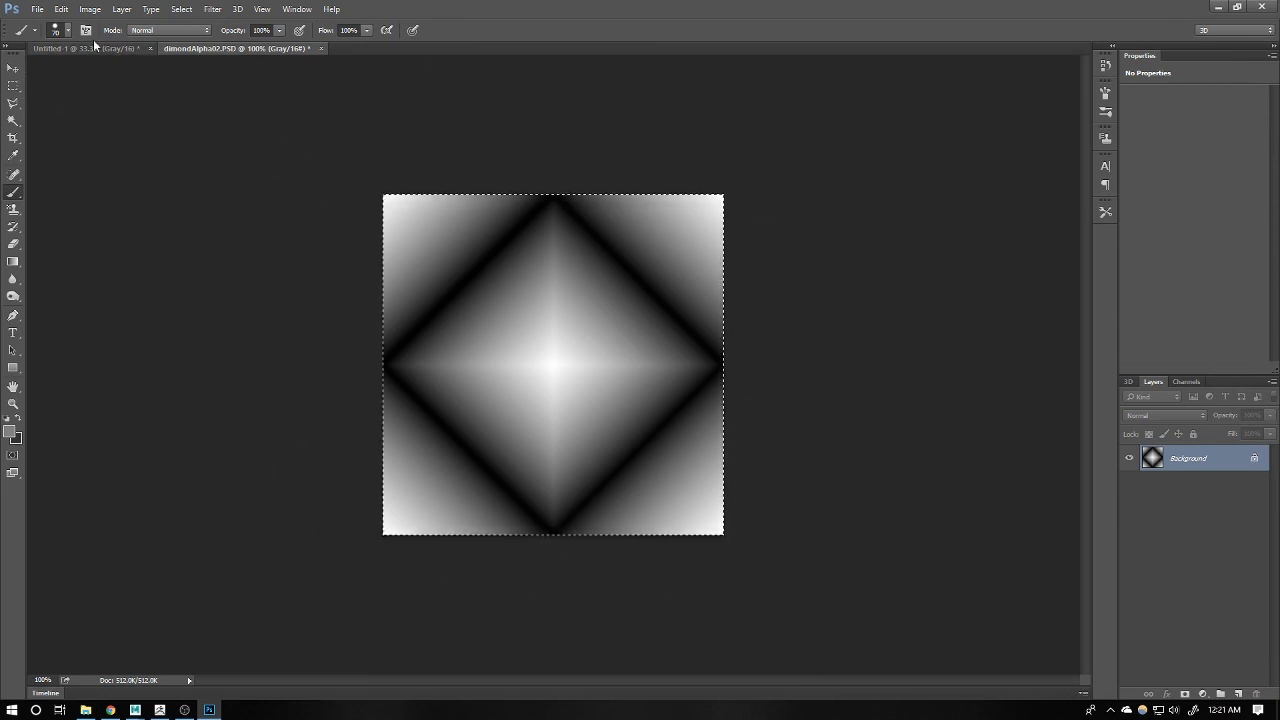
click(61, 9)
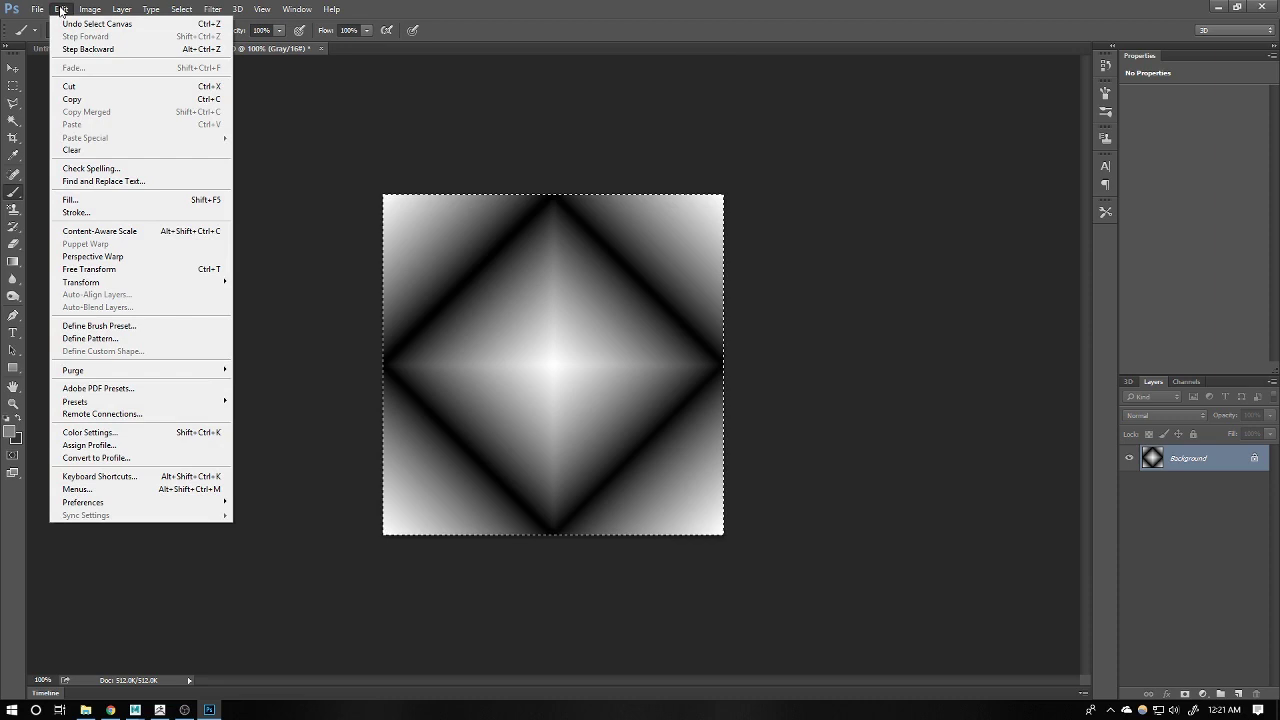
click(100, 342)
click(643, 250)
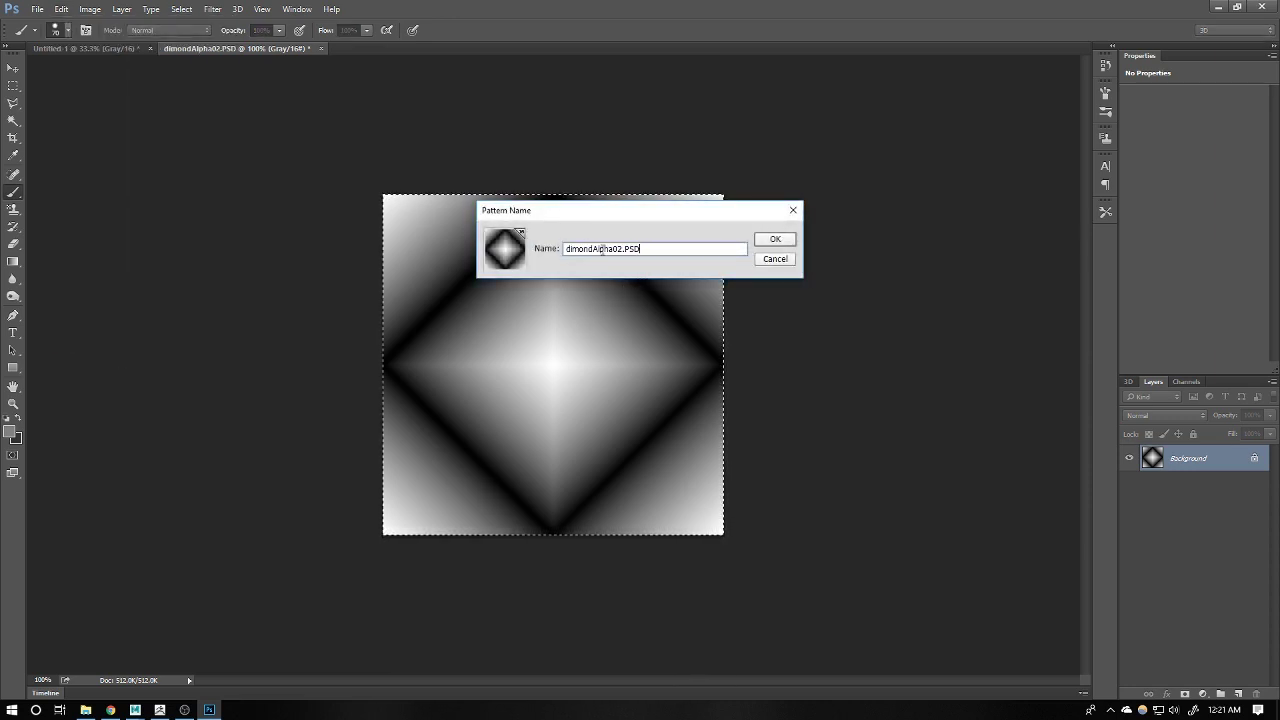
click(776, 243)
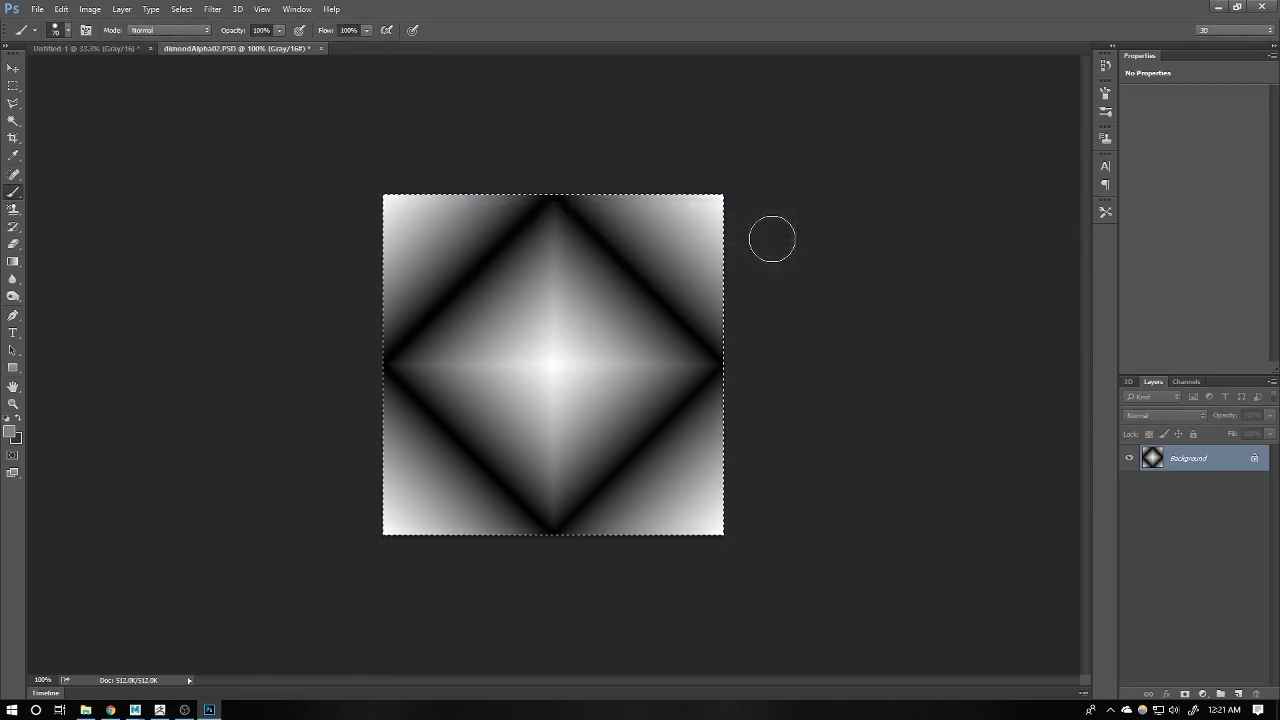
Add a new layer to the blank Untitled-1 document and fill it with the gray foreground color
click(81, 49)
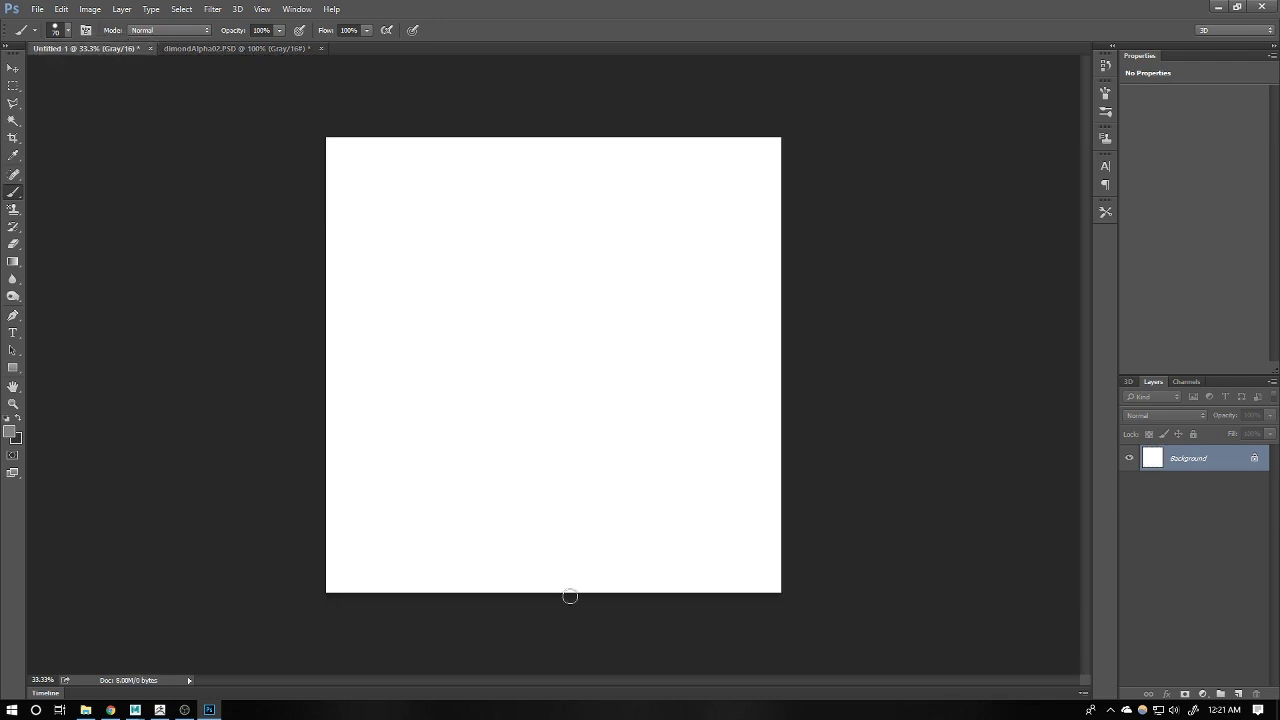
click(1238, 693)
key(alt+BackSpace)
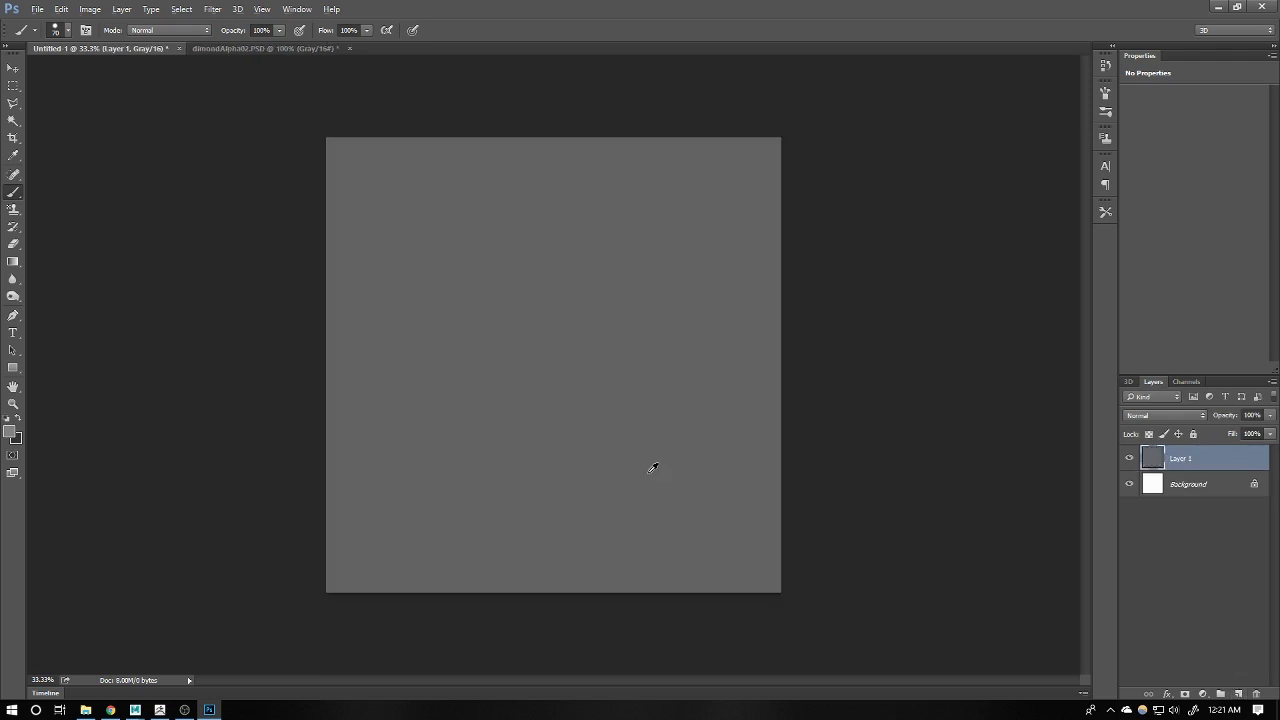
Apply a Pattern Overlay to the gray layer with the new diamond pattern, scaled to about 39%
click(1167, 694)
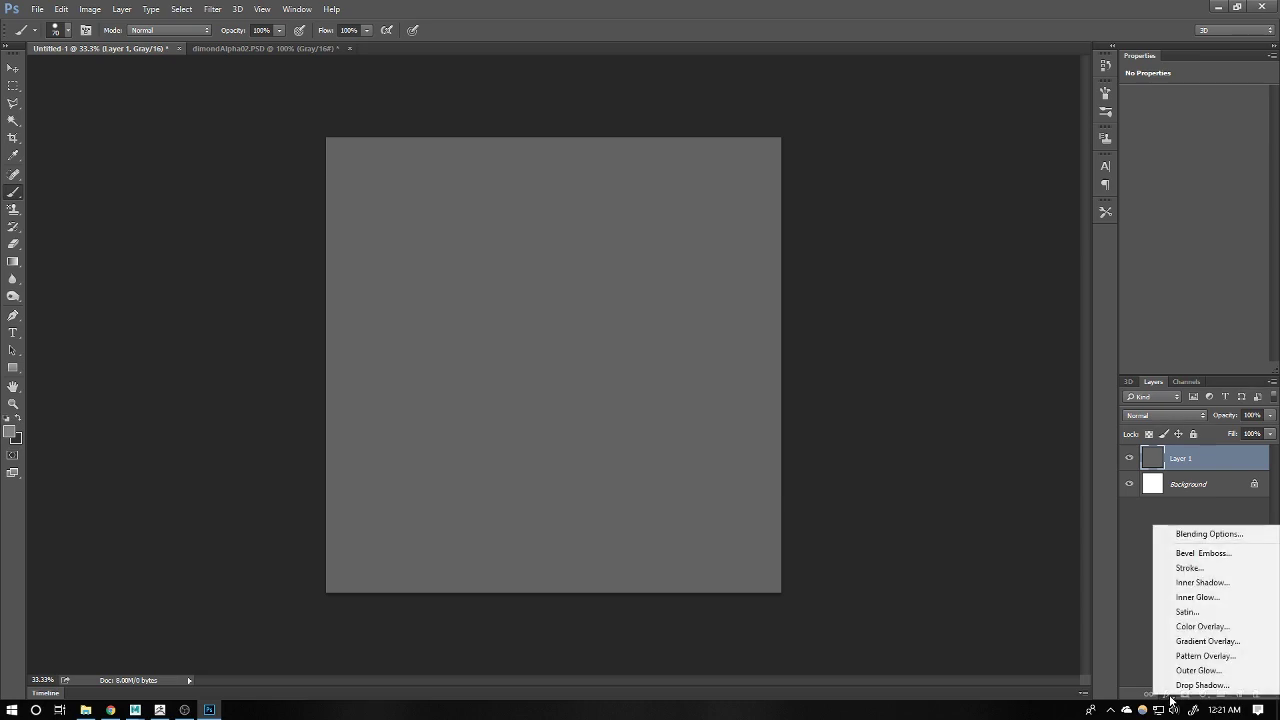
click(1191, 656)
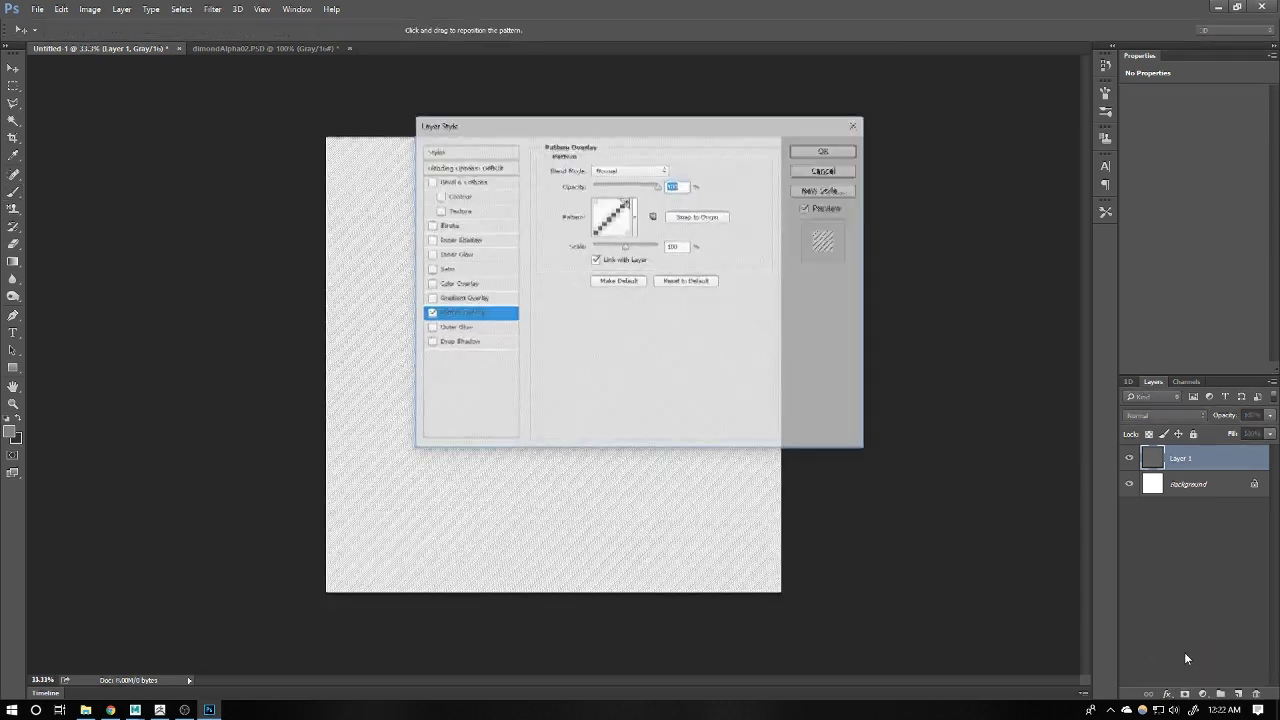
click(624, 222)
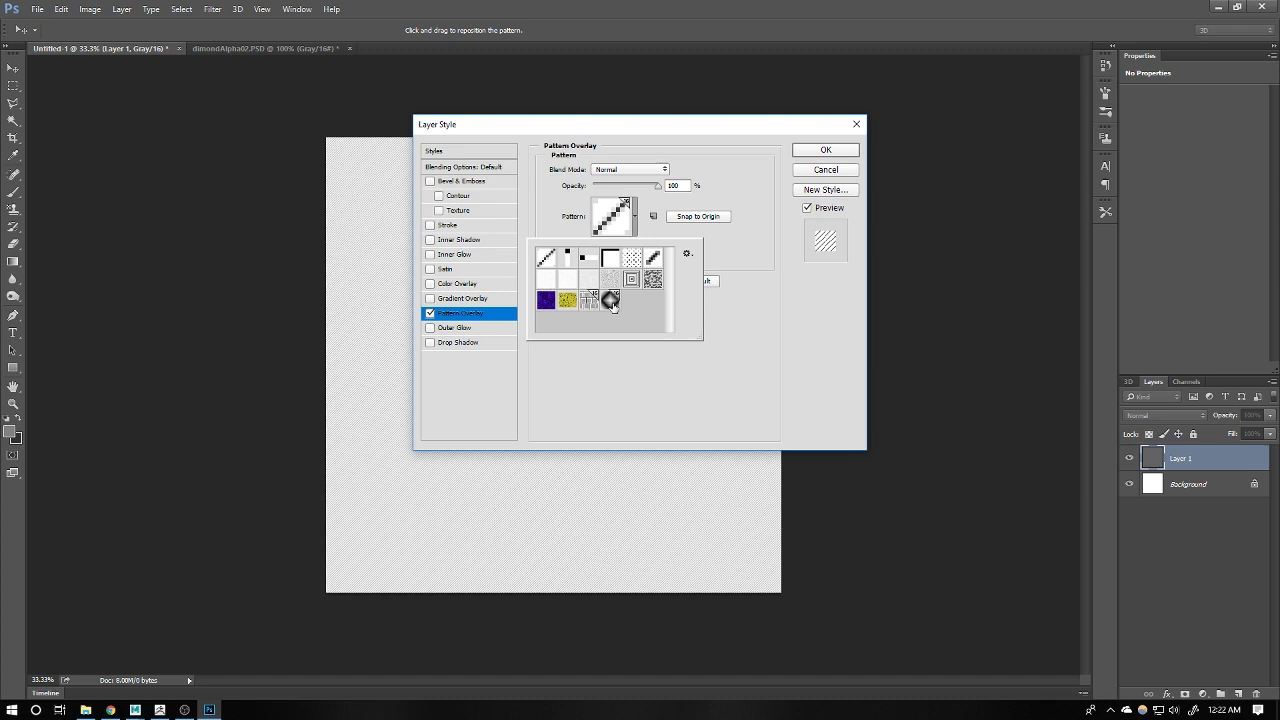
click(611, 300)
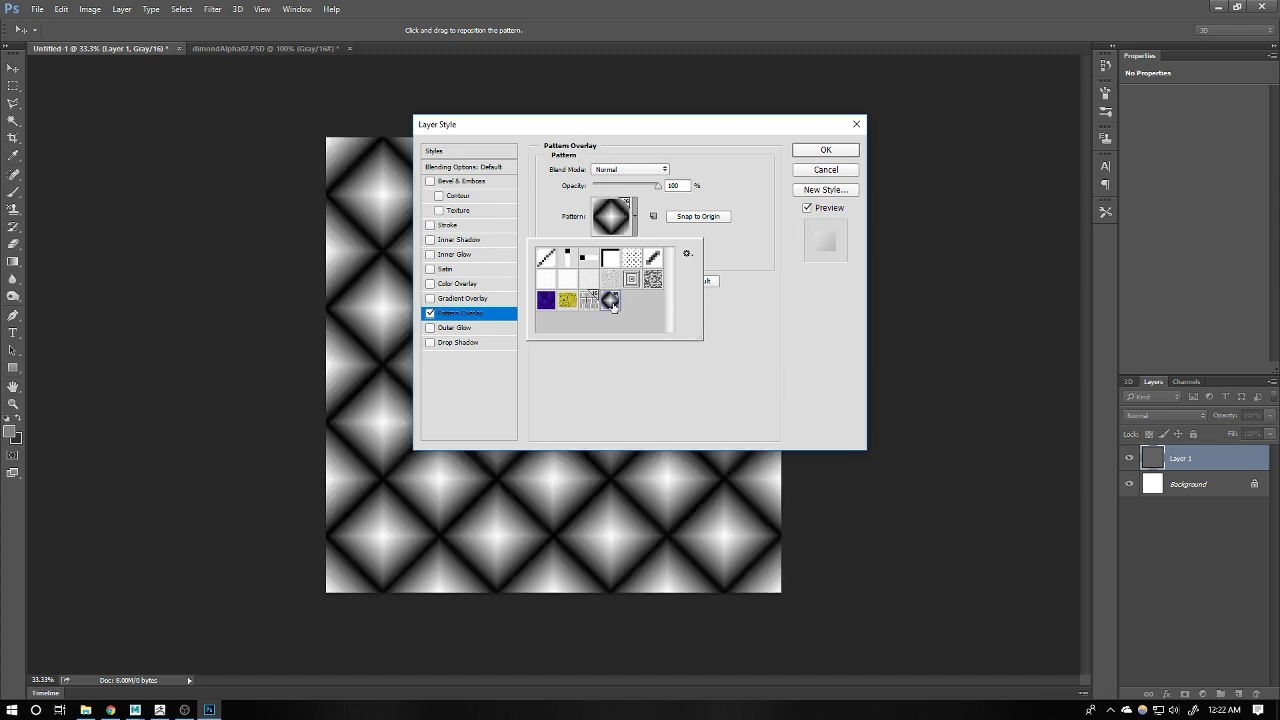
drag(733, 126, 1144, 124)
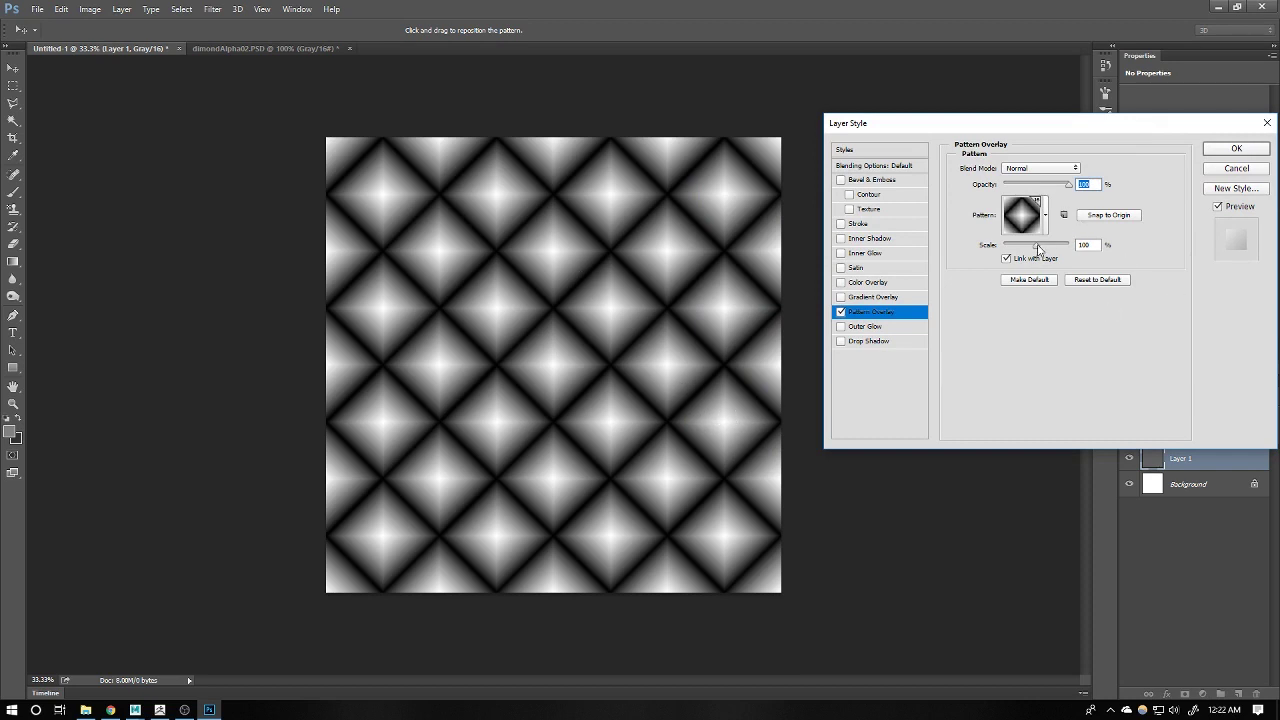
mouse_move(1038, 249)
mouse_down()
mouse_move(1007, 246)
mouse_move(1053, 254)
mouse_move(992, 257)
mouse_move(1028, 265)
mouse_move(1014, 249)
mouse_up()
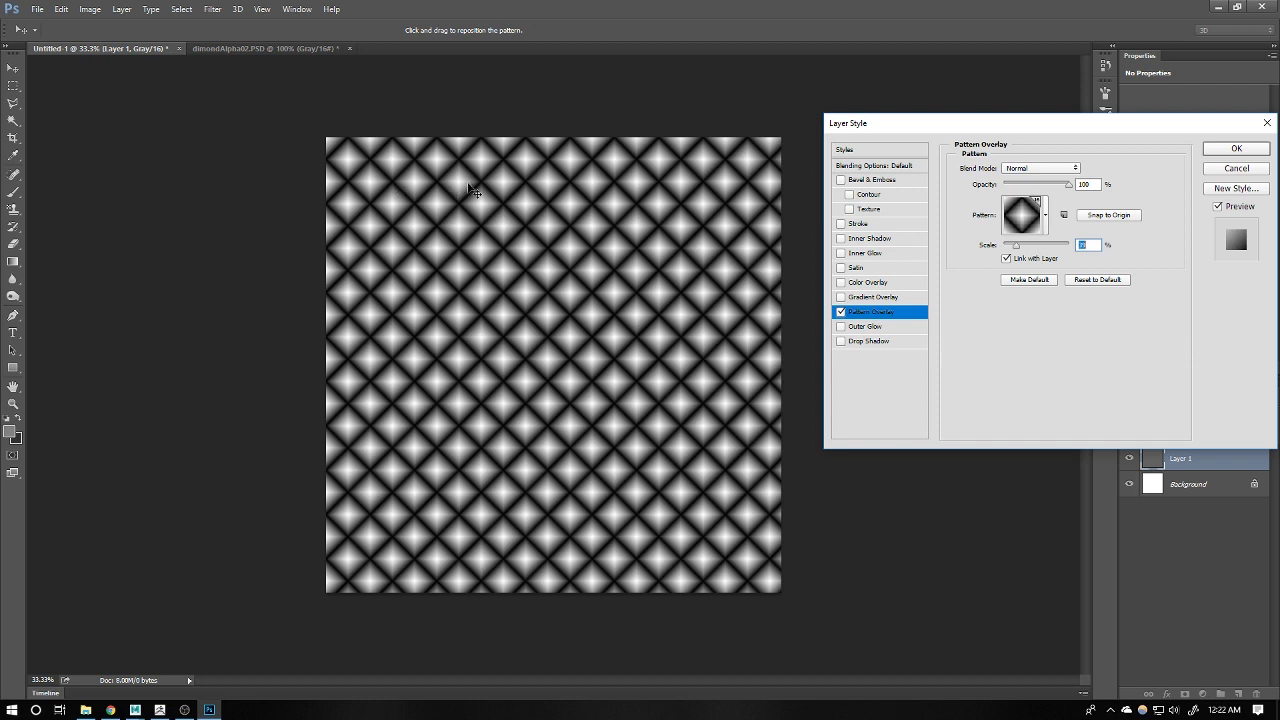
click(1237, 150)
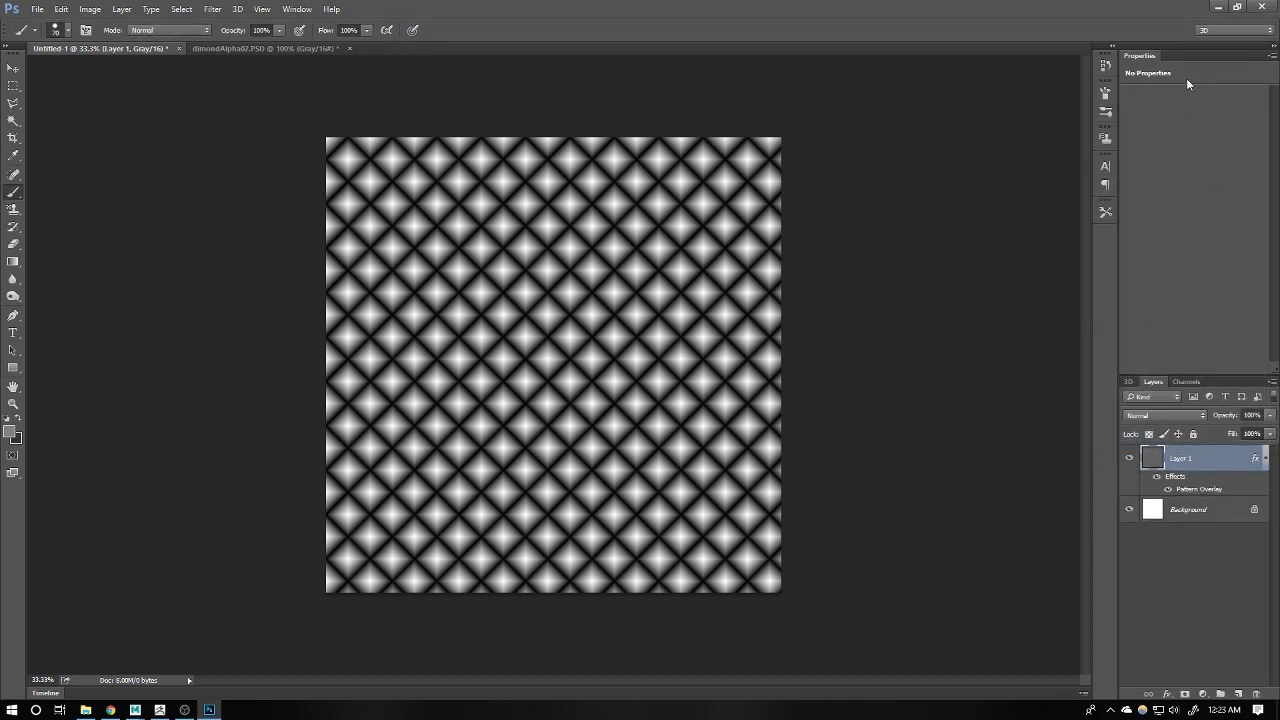
Switch back to ZBrush and delete both of the ring's sculpt layers to remove the existing faceted pattern
click(1217, 8)
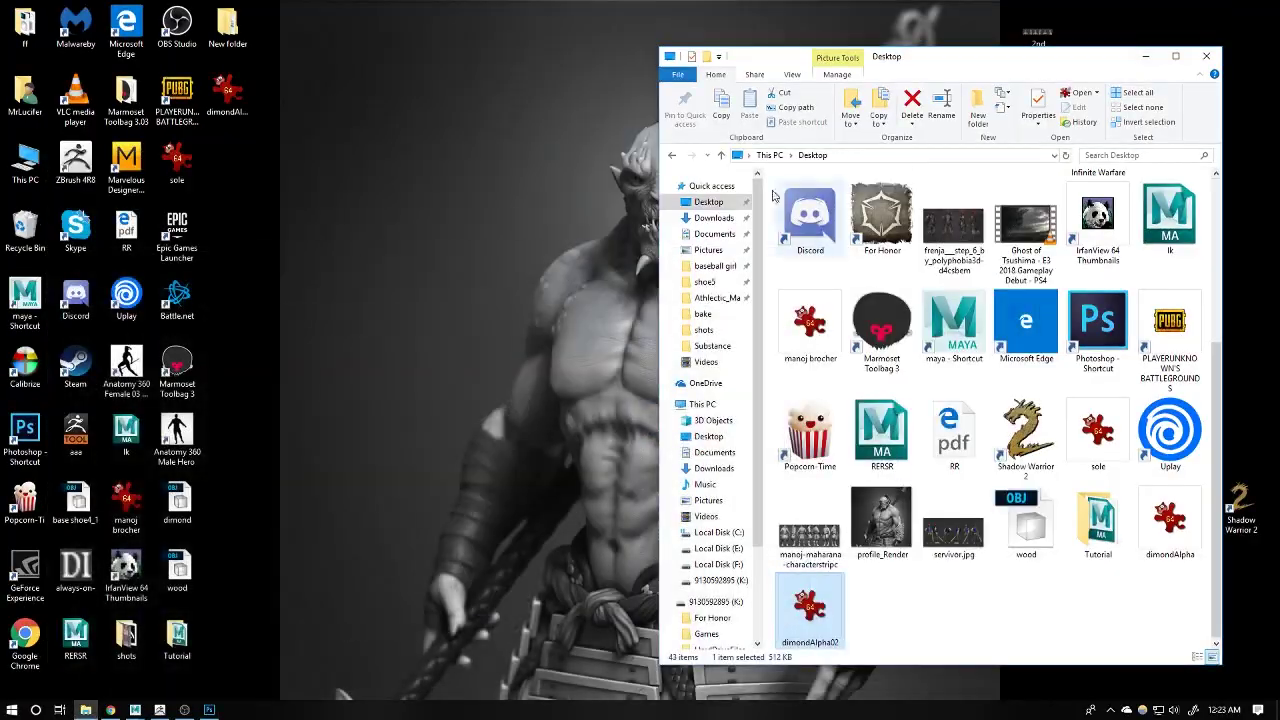
click(160, 710)
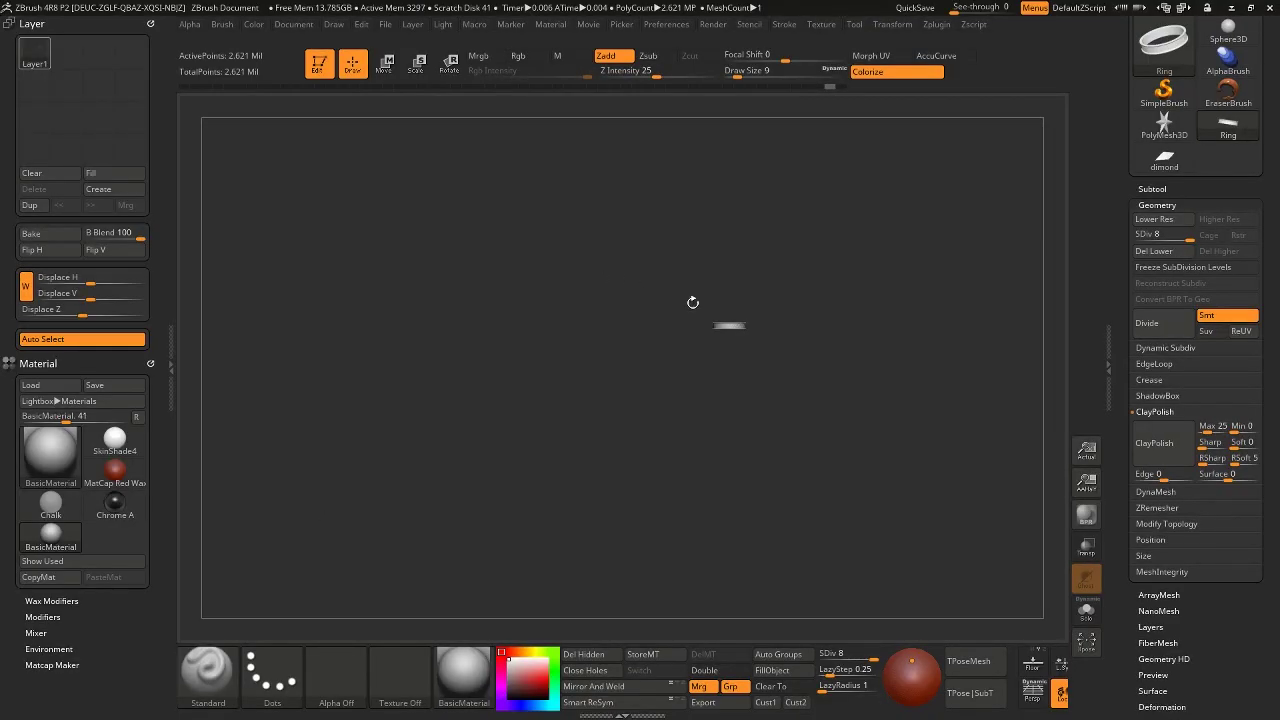
alt+right_drag(692, 303, 586, 353)
mouse_move(778, 348)
right_down()
mouse_move(686, 378)
mouse_move(909, 430)
mouse_move(917, 474)
right_up()
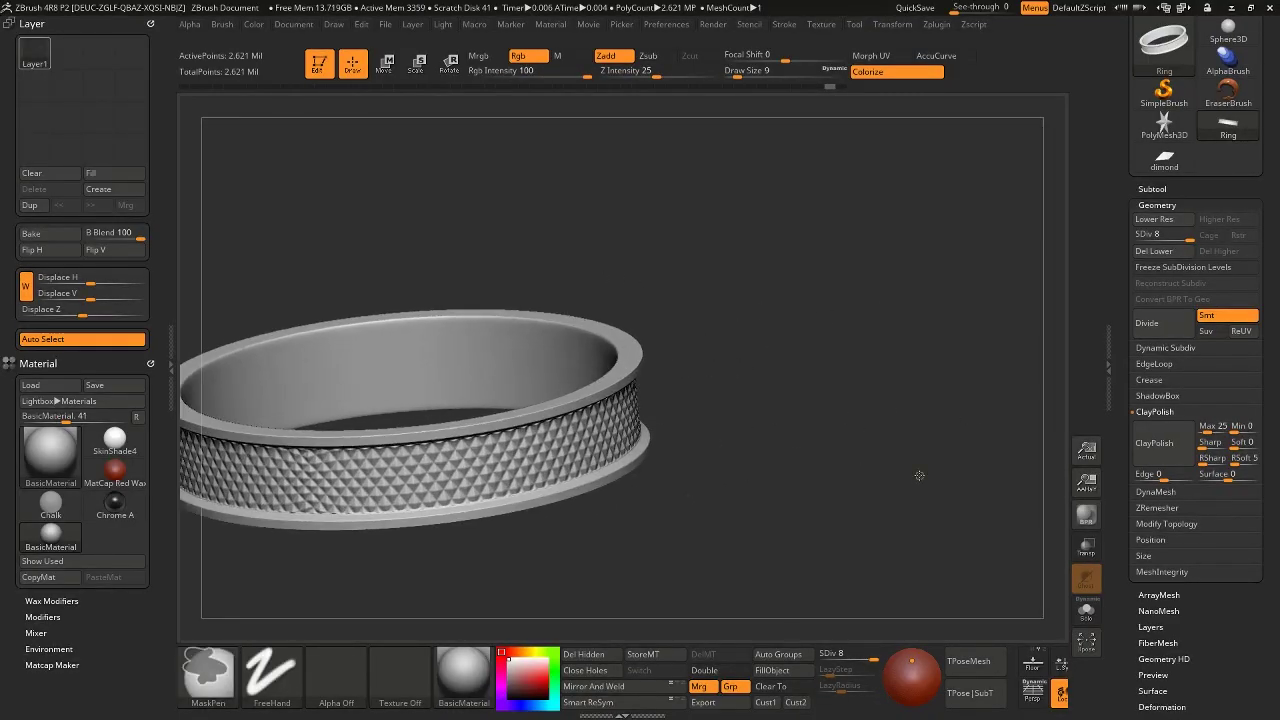
click(1152, 627)
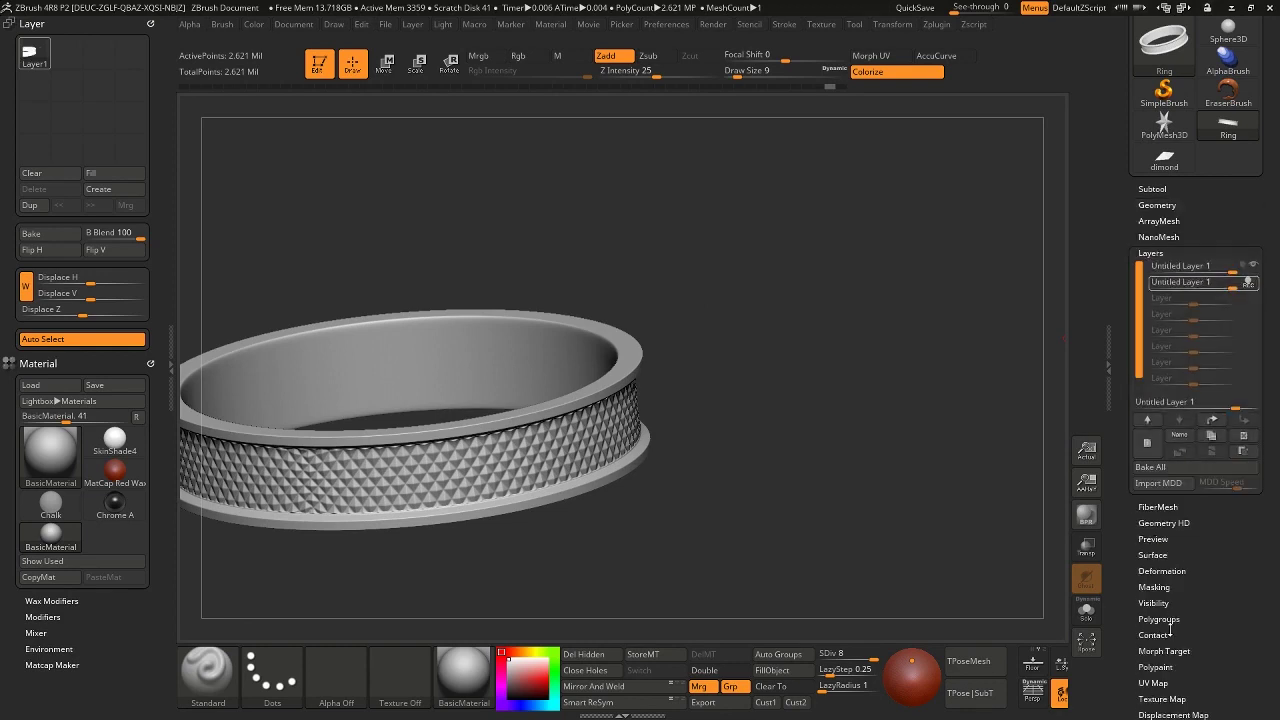
click(1147, 442)
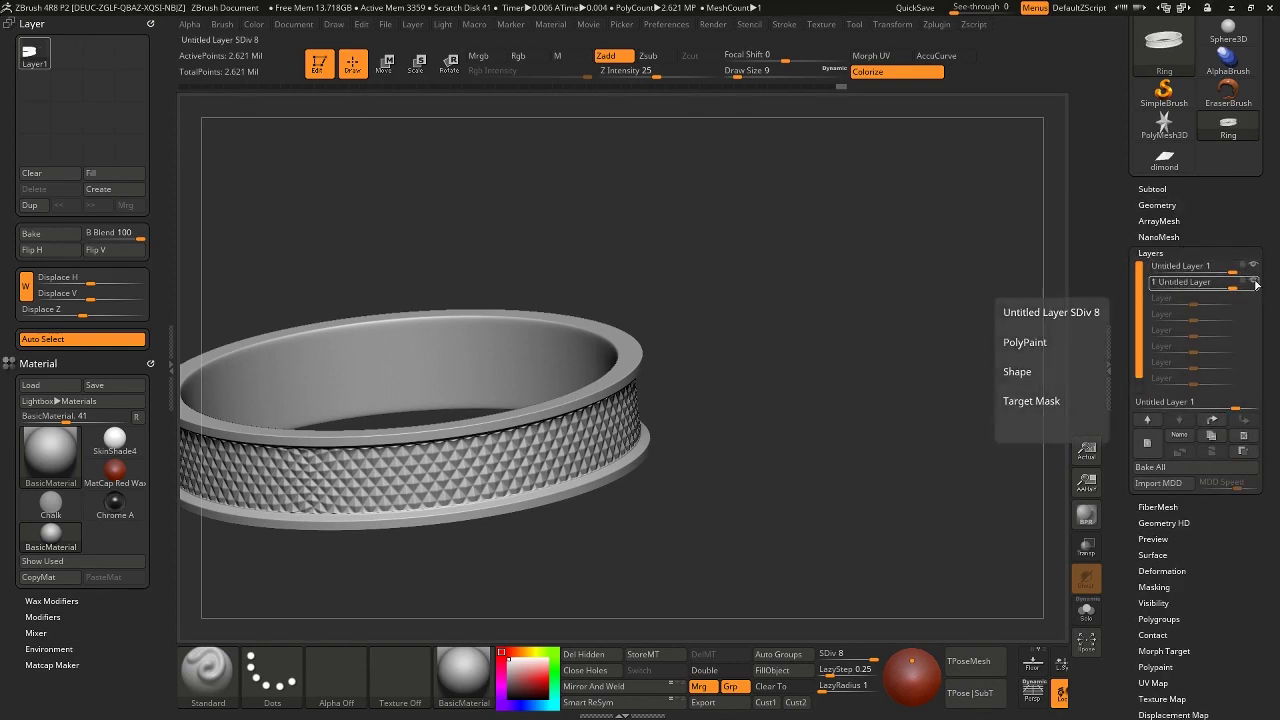
click(1244, 438)
click(1244, 438)
Turn on the PolyFrame display to show the ring's wireframe and polygroups
mouse_move(751, 417)
mouse_down()
mouse_move(640, 375)
mouse_move(629, 412)
mouse_up()
key(shift+f)
right_drag(640, 386, 660, 411)
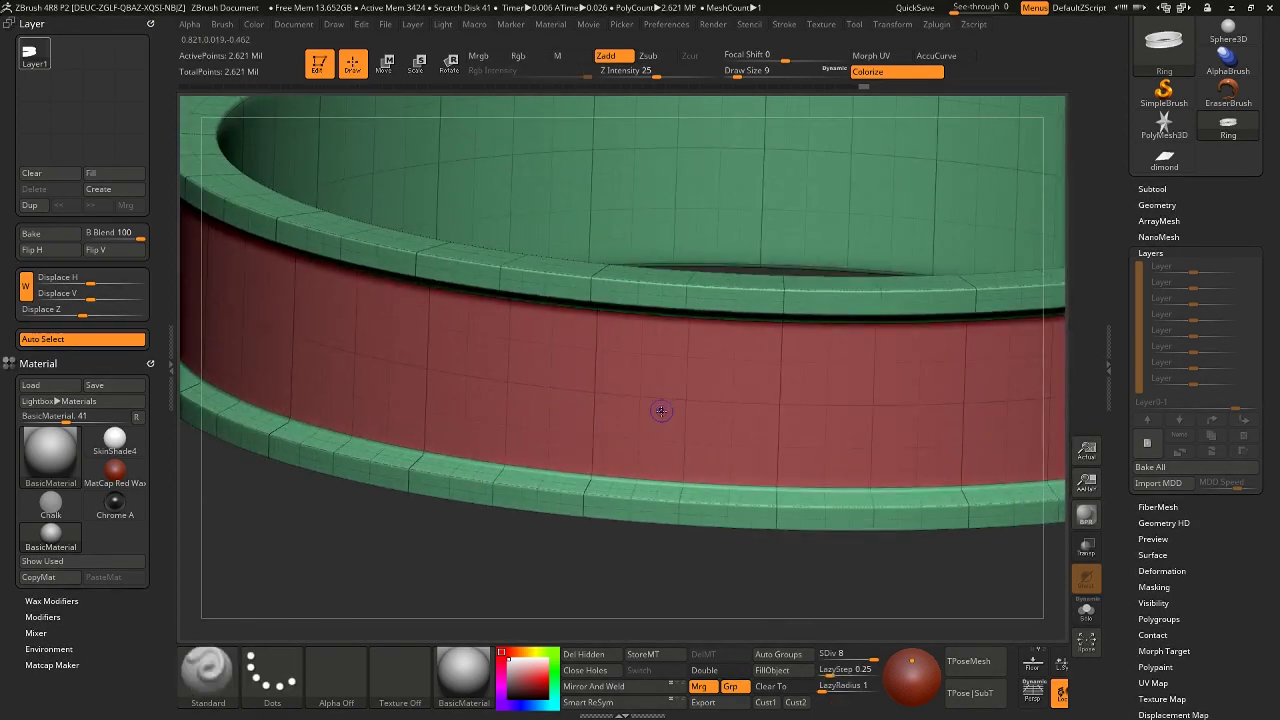
key(shift+f)
key(shift+f)
Examine the ring's wireframe by stepping down to subdivision level 1 and back up to level 8
key(shift+d)
key(shift+d)
key(shift+d)
key(shift+d)
key(shift+d)
key(shift+d)
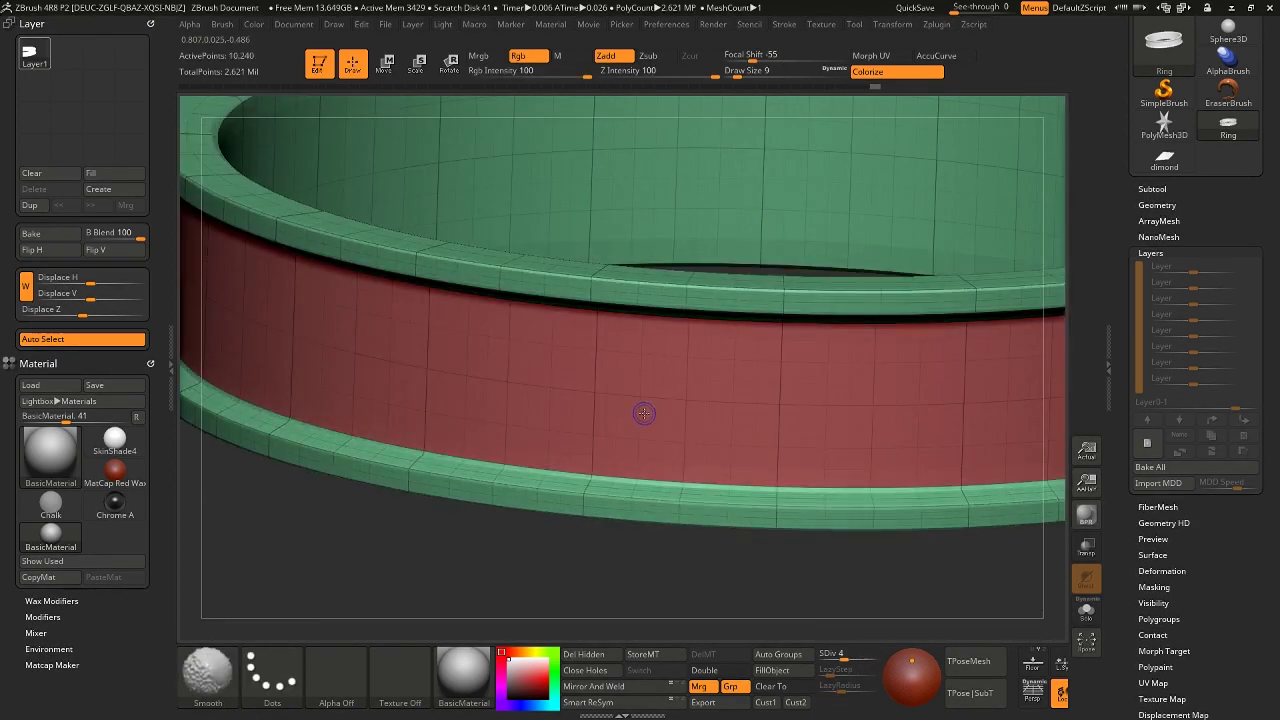
key(shift+d)
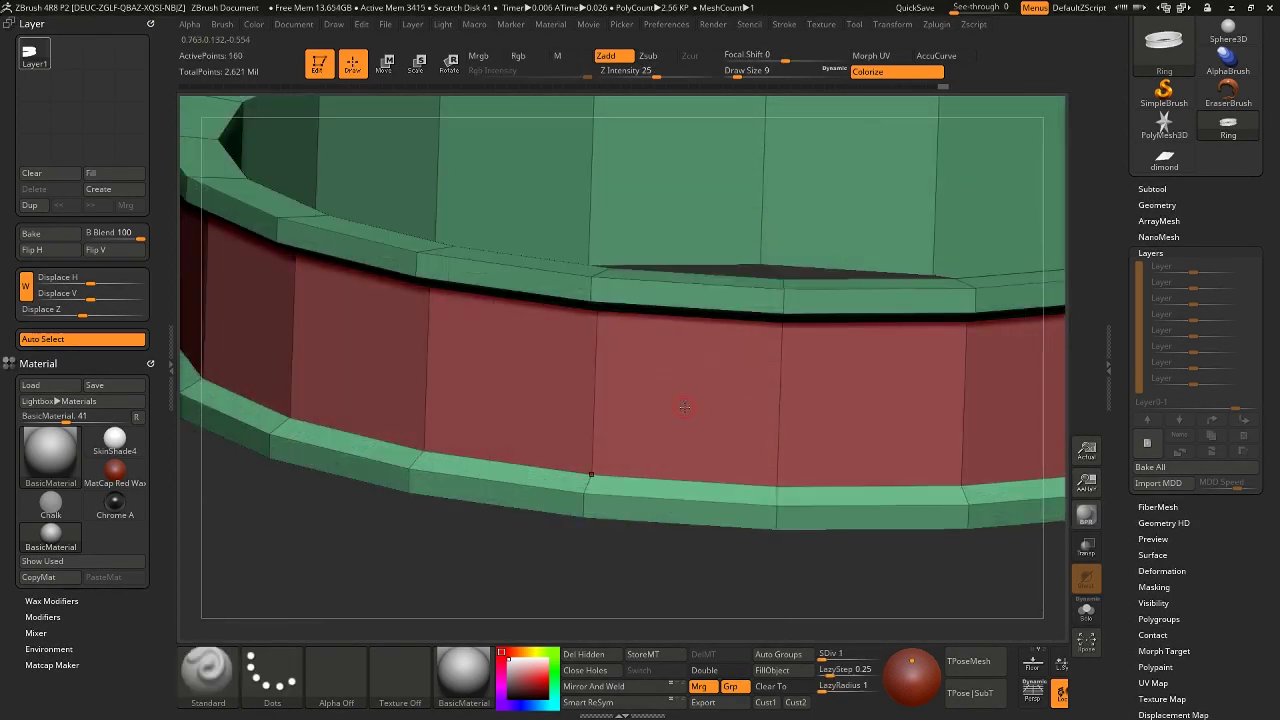
key(f)
key(d)
key(d)
key(d)
key(d)
key(d)
key(d)
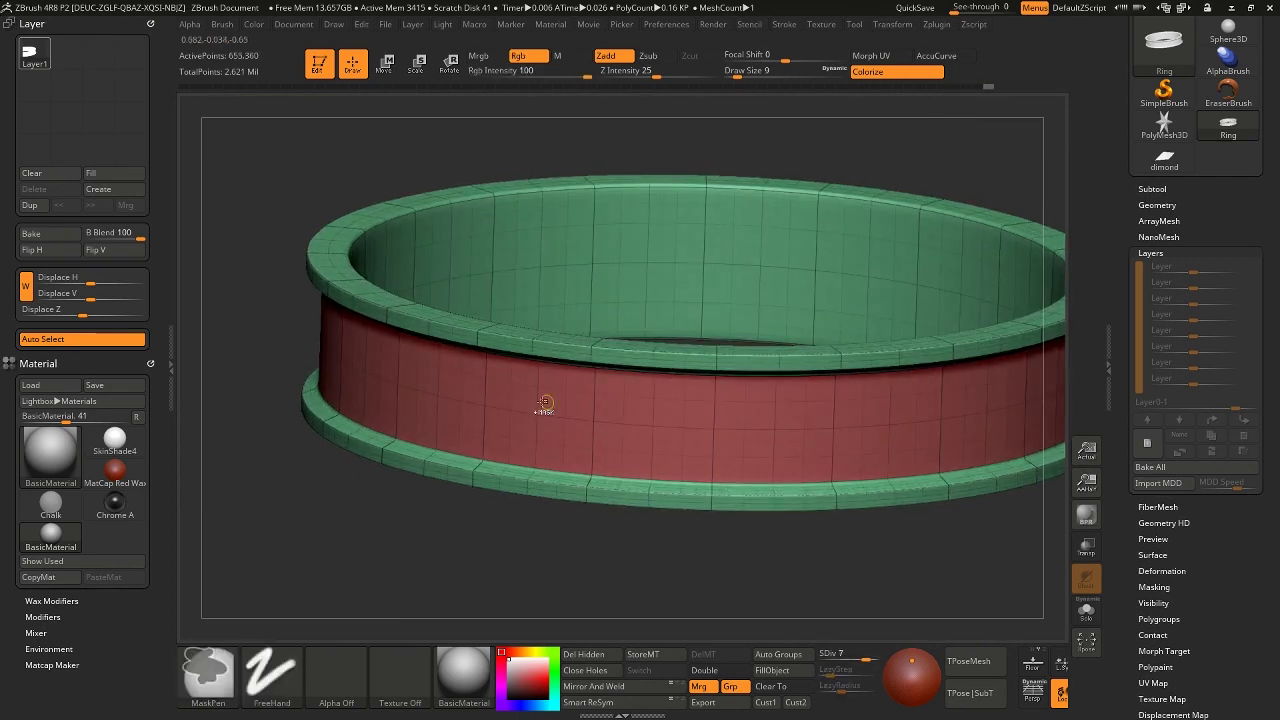
ctrl+right_drag(543, 404, 586, 394)
key(shift+f)
key(shift+f)
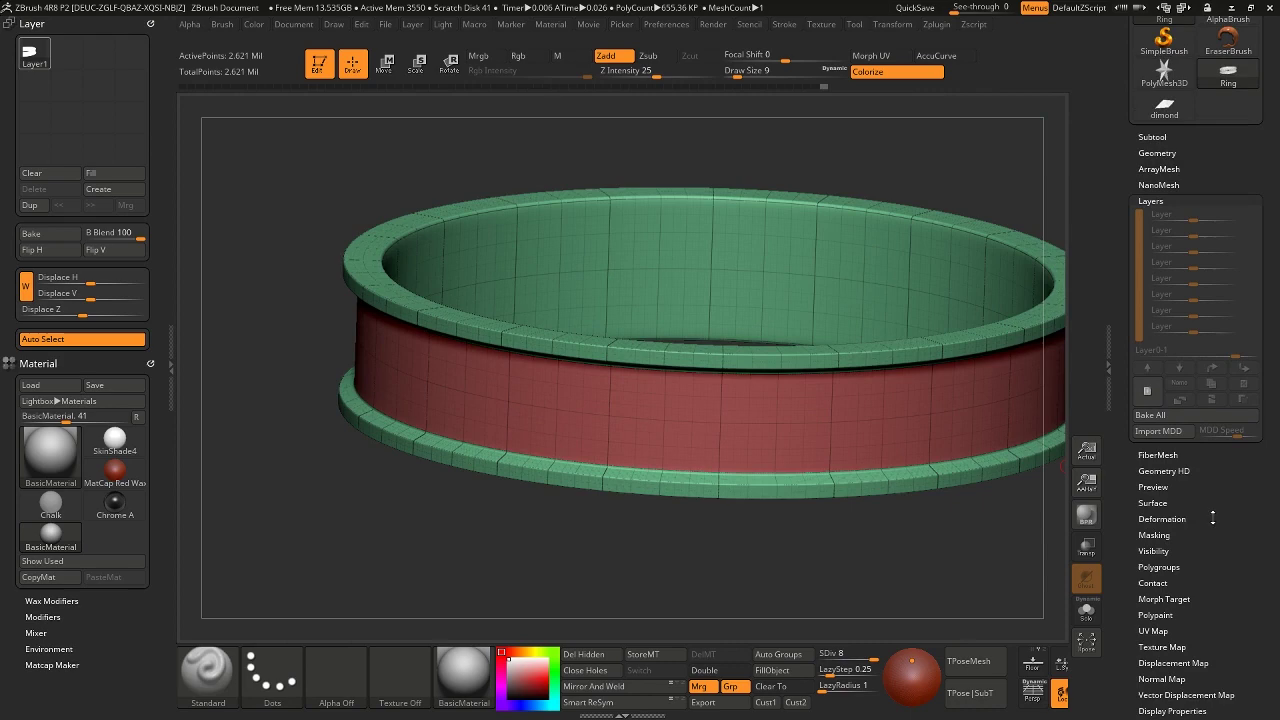
Delete the ring's existing surface noise after checking its settings, and start a new surface noise in NoiseMaker
scroll(1155, 497, down, 2)
key(d)
click(1152, 501)
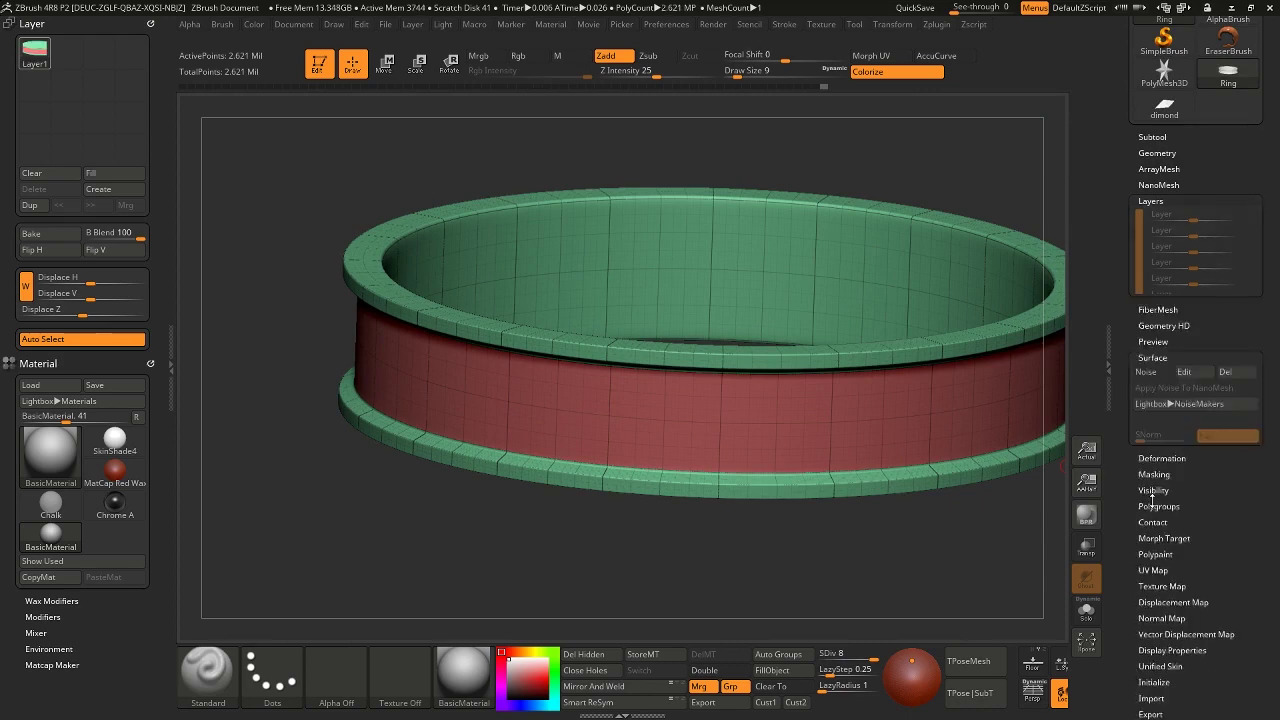
click(1155, 278)
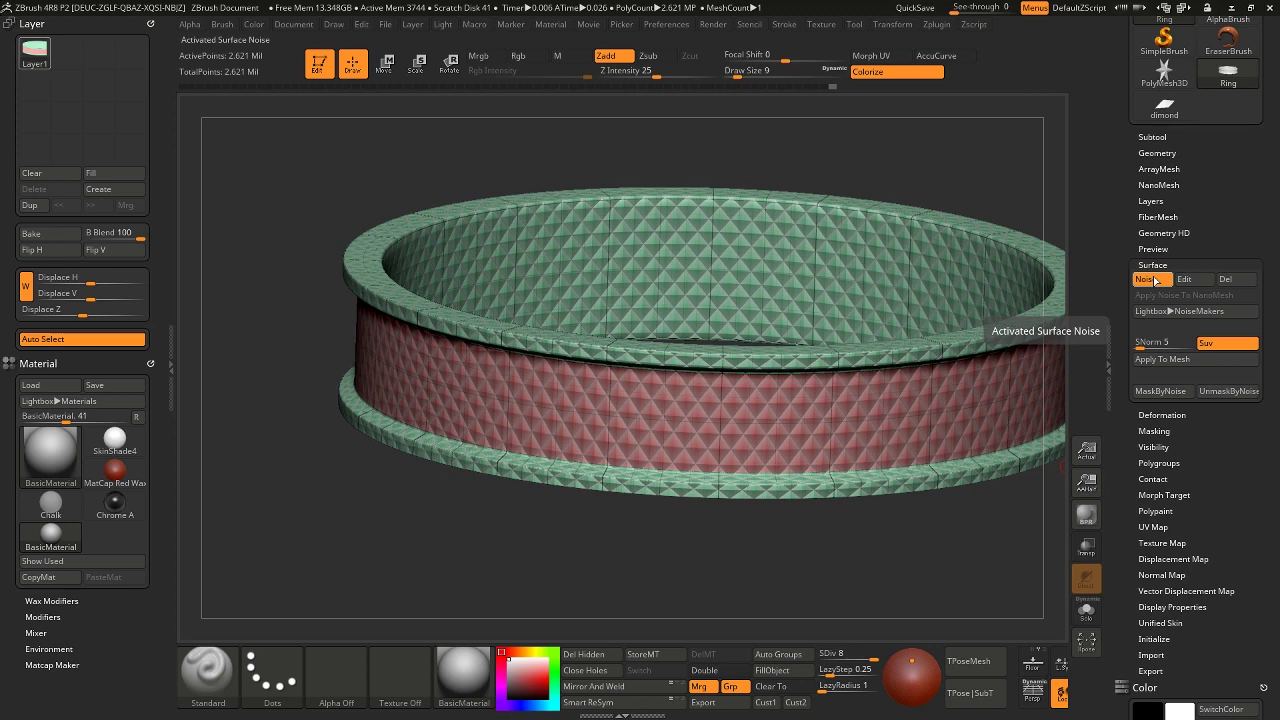
click(1184, 279)
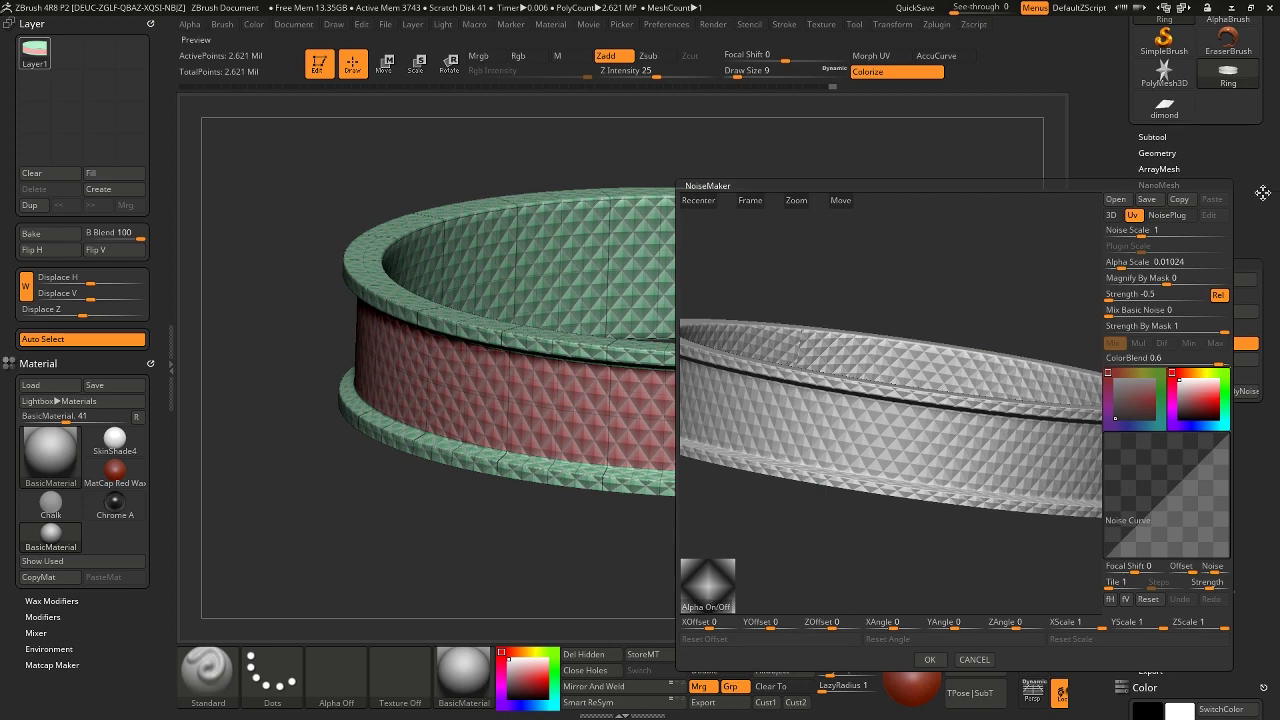
click(974, 659)
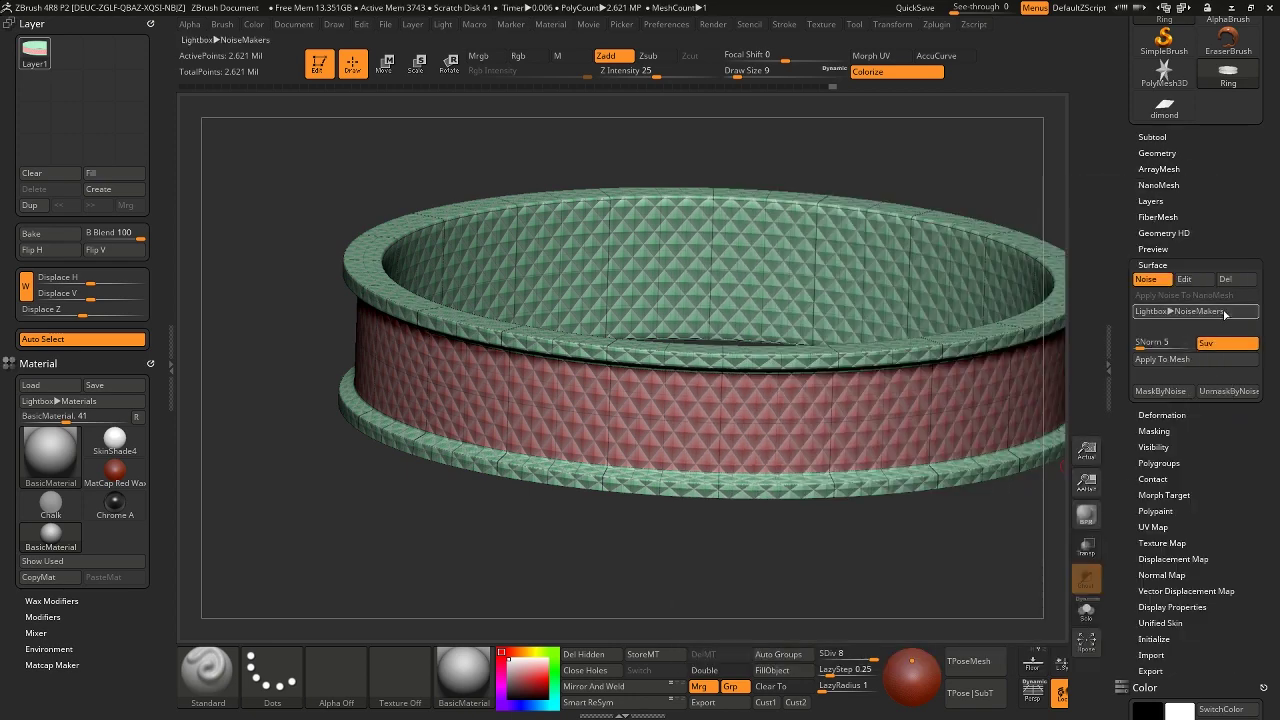
click(1226, 279)
click(1146, 279)
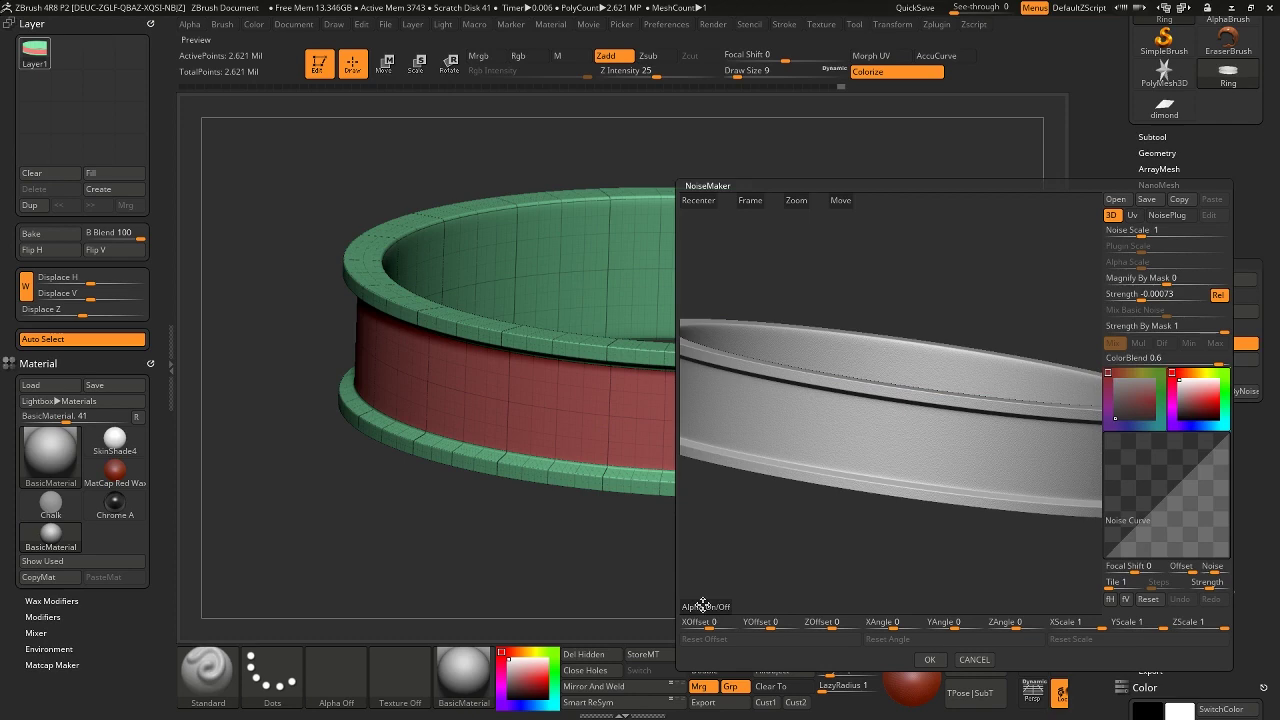
Load the dimondAlpha02 image from the Desktop as the new noise's alpha
click(703, 606)
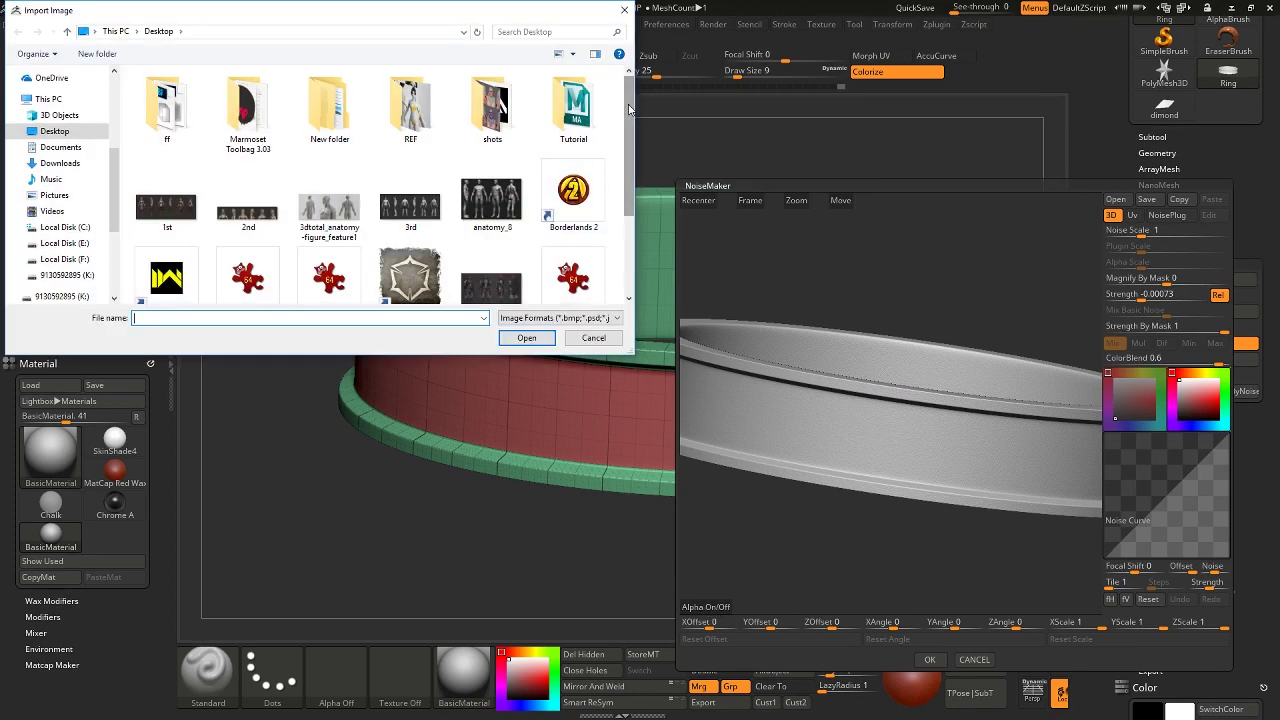
drag(629, 108, 629, 196)
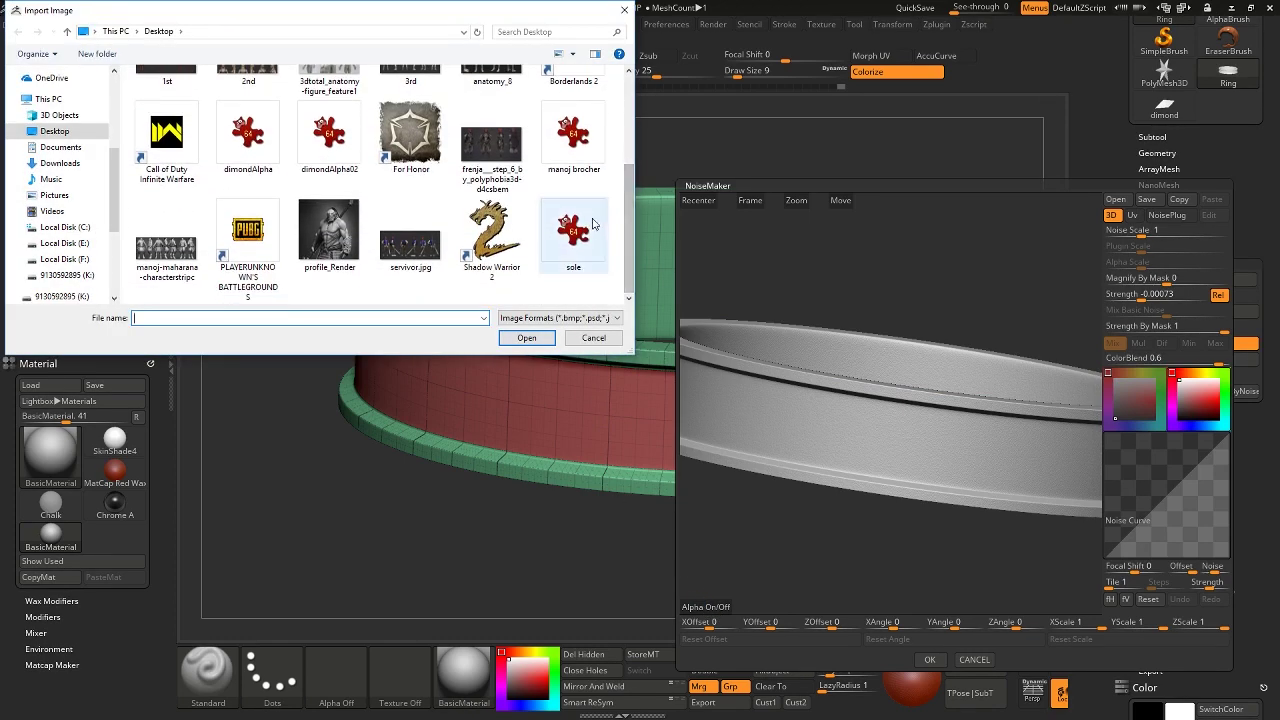
click(334, 175)
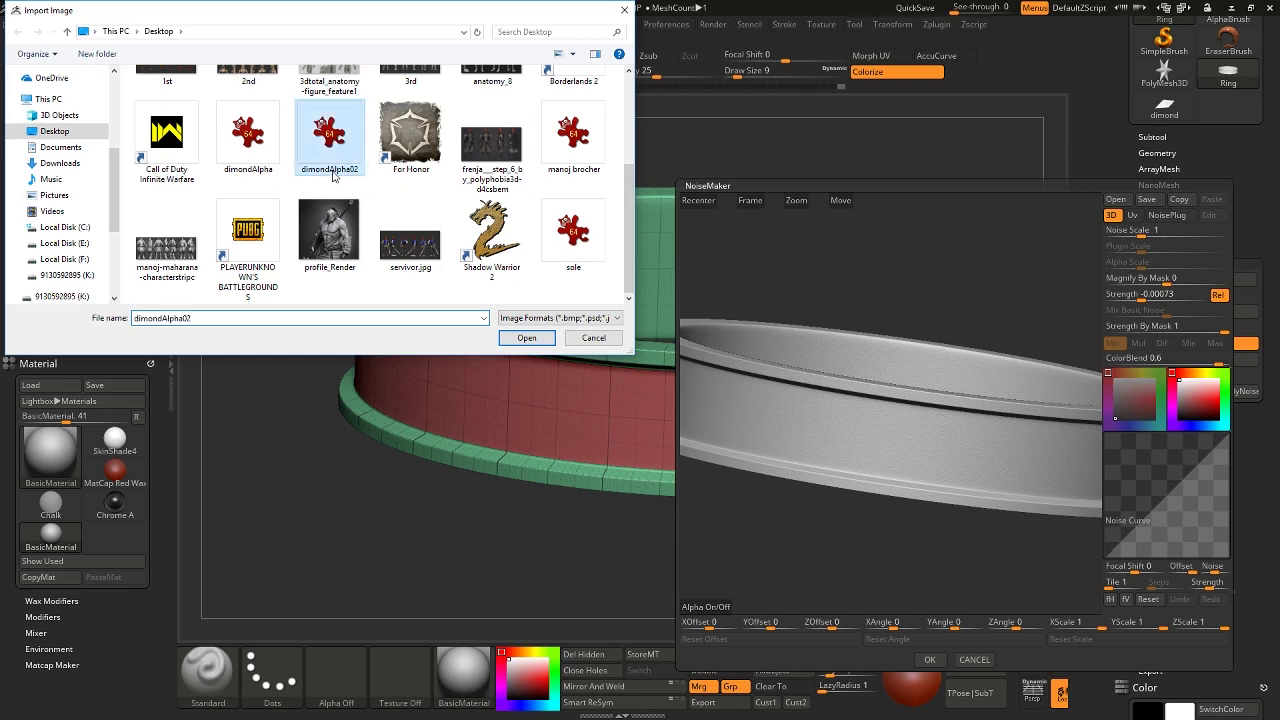
click(527, 338)
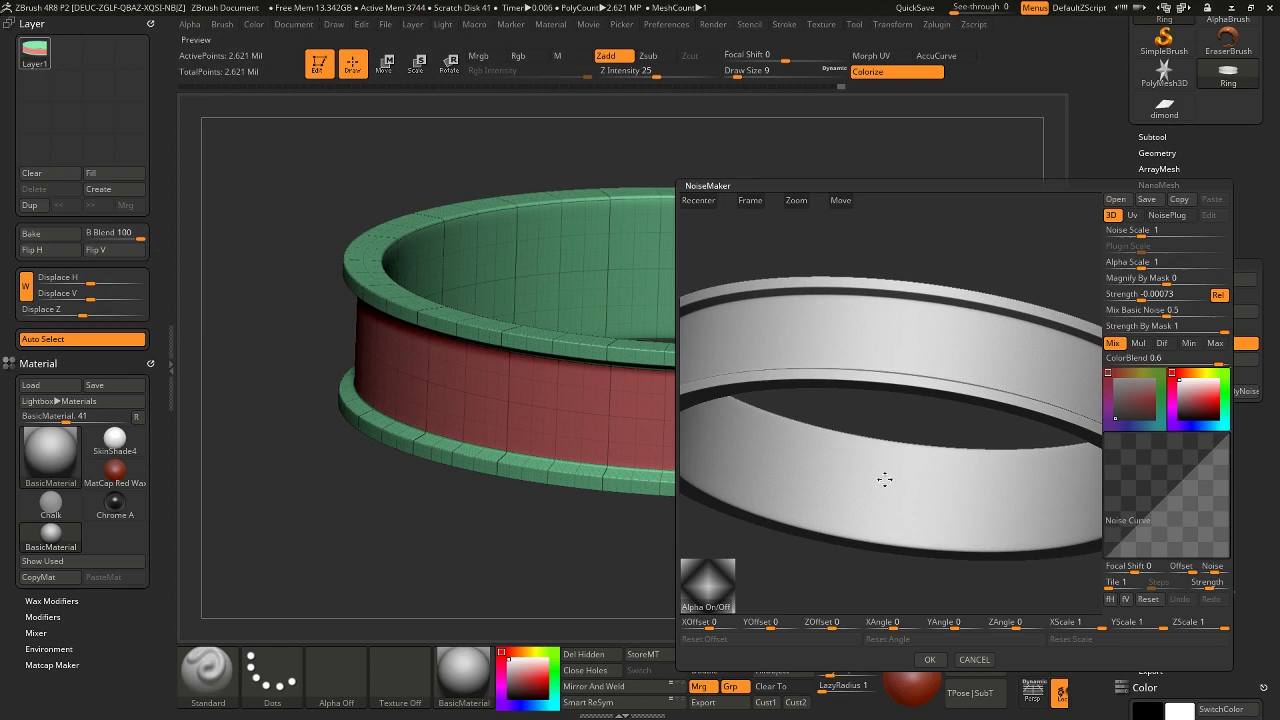
Set the noise's Mix Basic Noise to 0 and its Strength to -0.5
drag(903, 263, 857, 354)
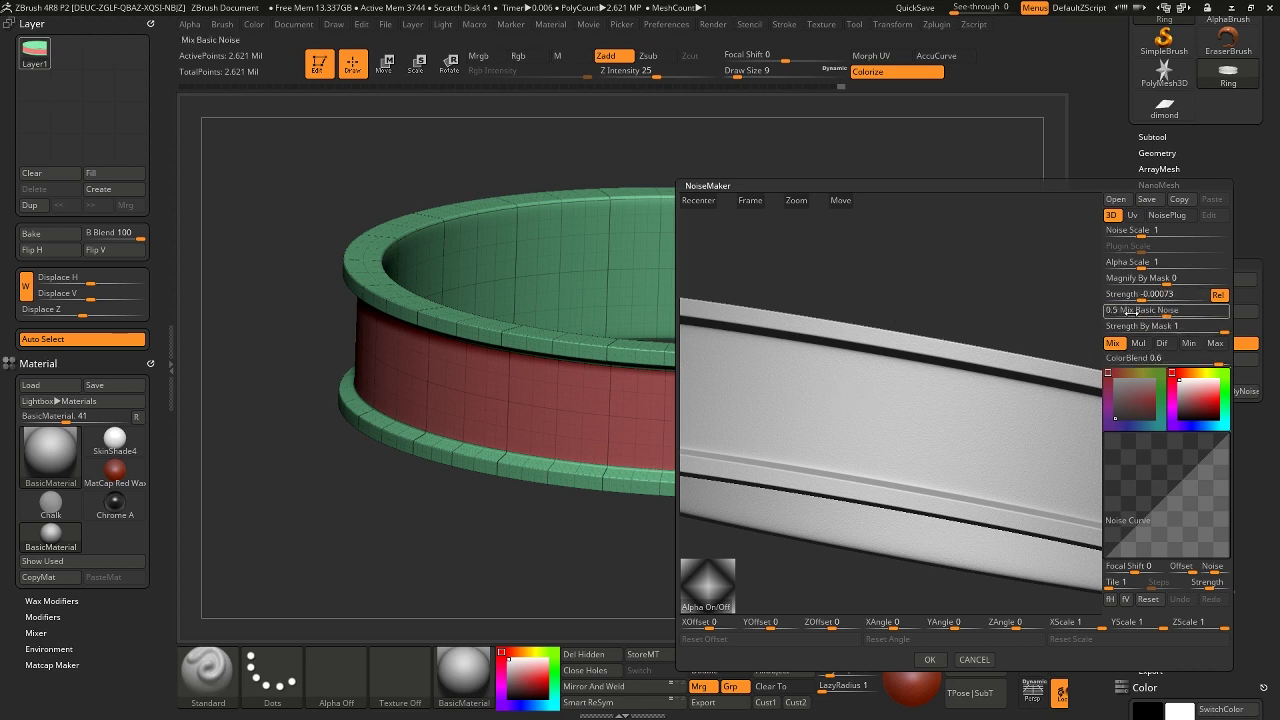
drag(1166, 311, 1100, 313)
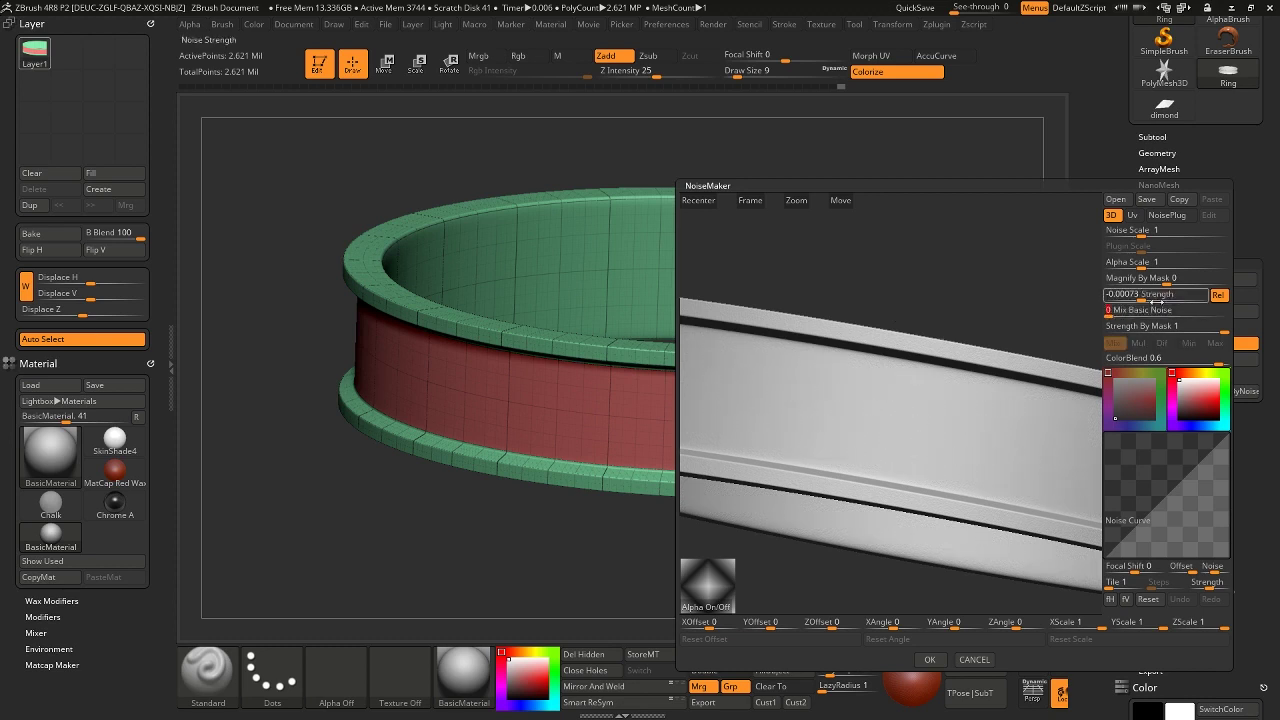
drag(1140, 297, 1059, 331)
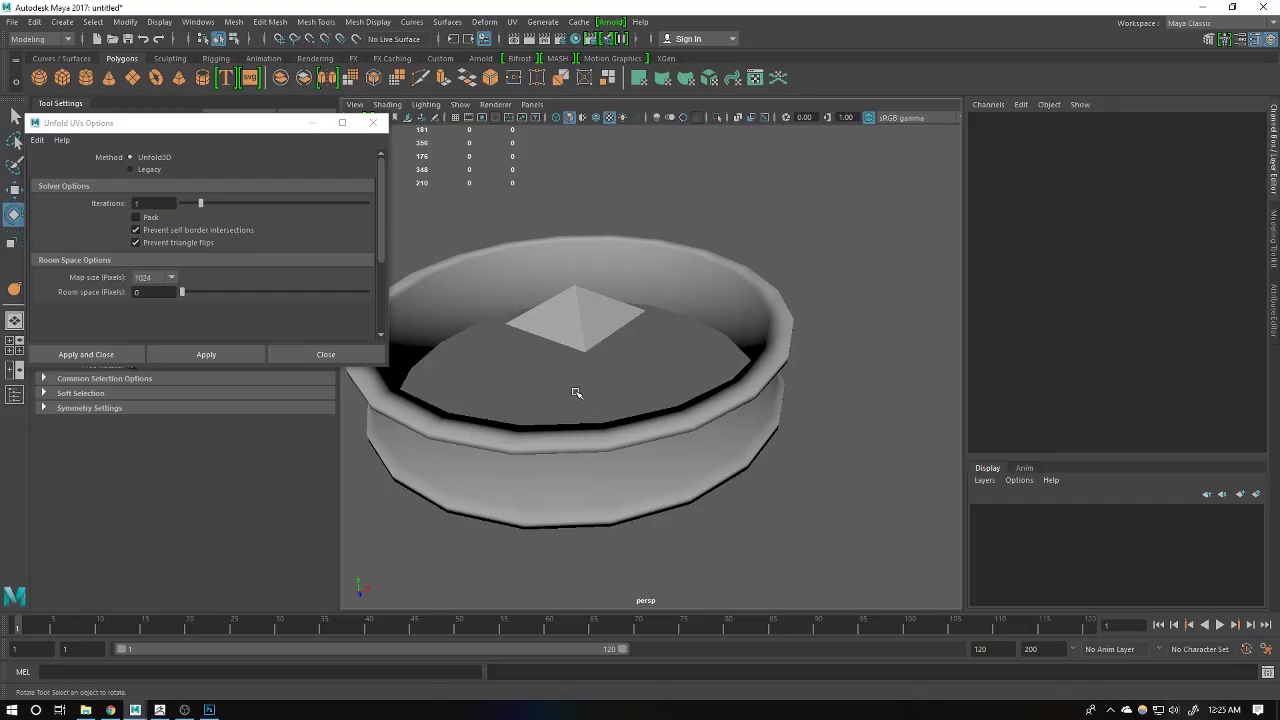
Change the noise projection from UV to 3D and inspect the diamond pattern around the ring in the NoiseMaker preview
alt+drag(689, 326, 659, 259)
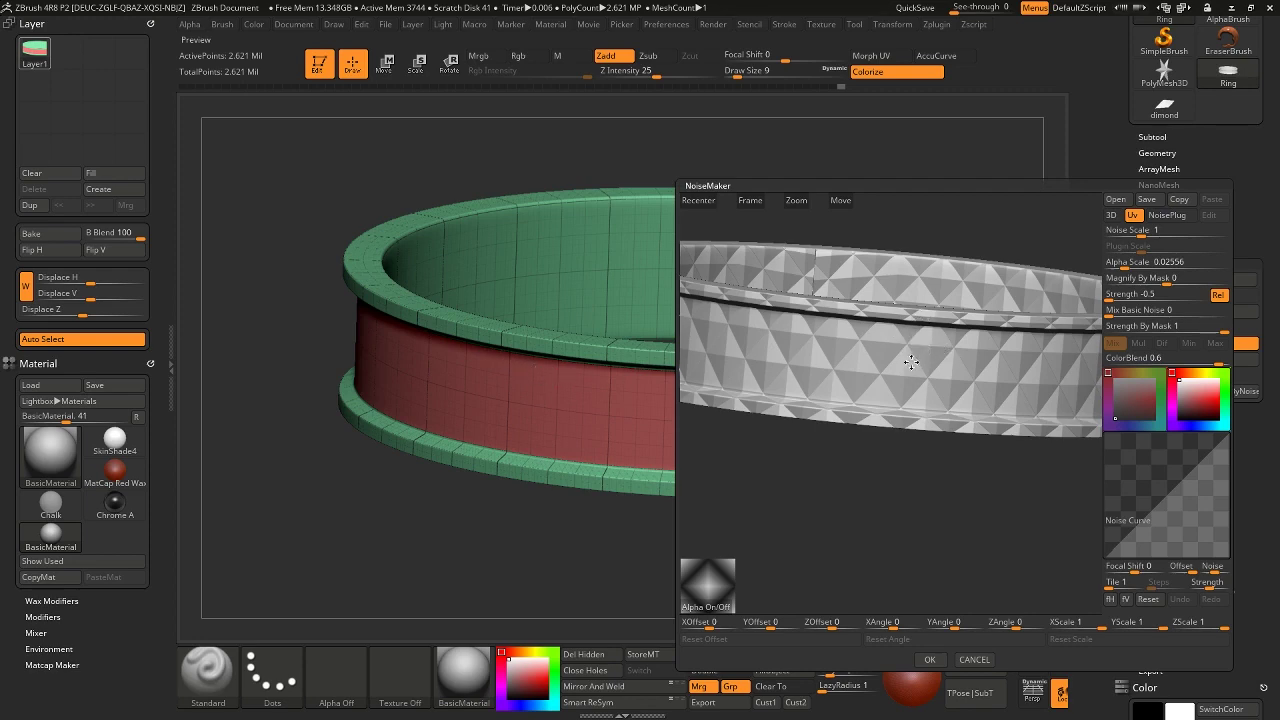
click(1111, 215)
drag(929, 314, 838, 425)
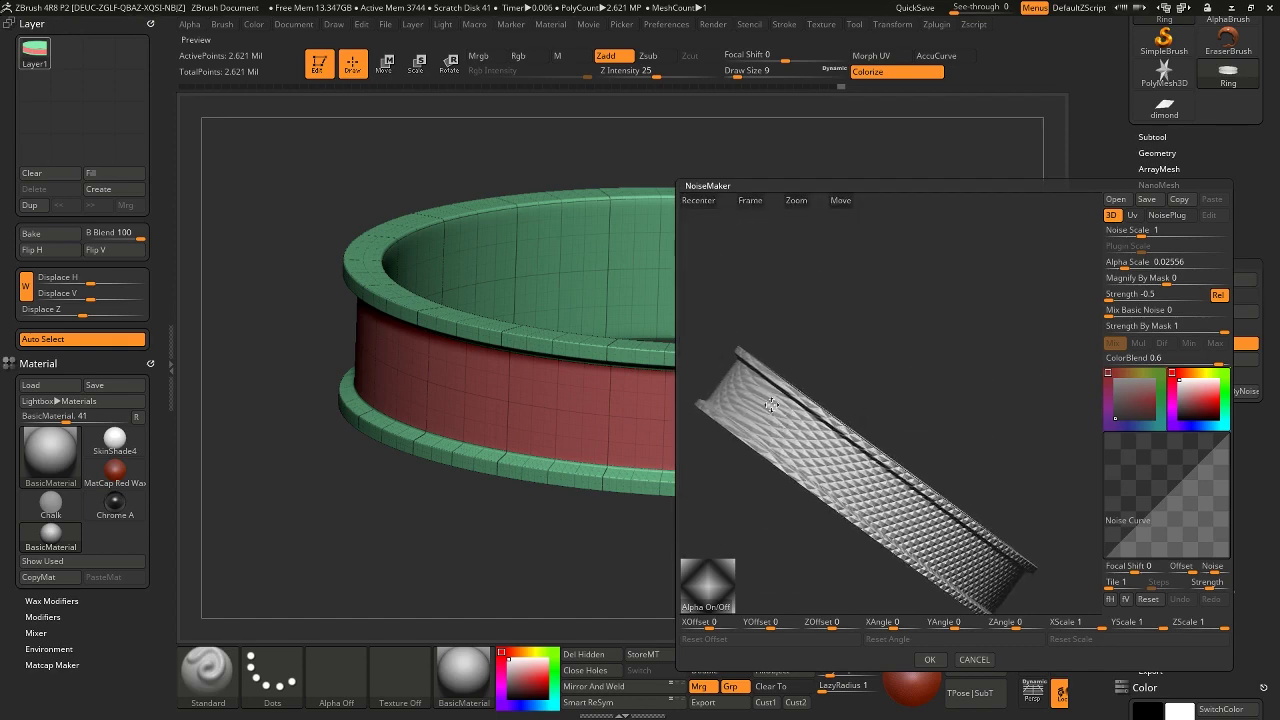
drag(930, 408, 931, 414)
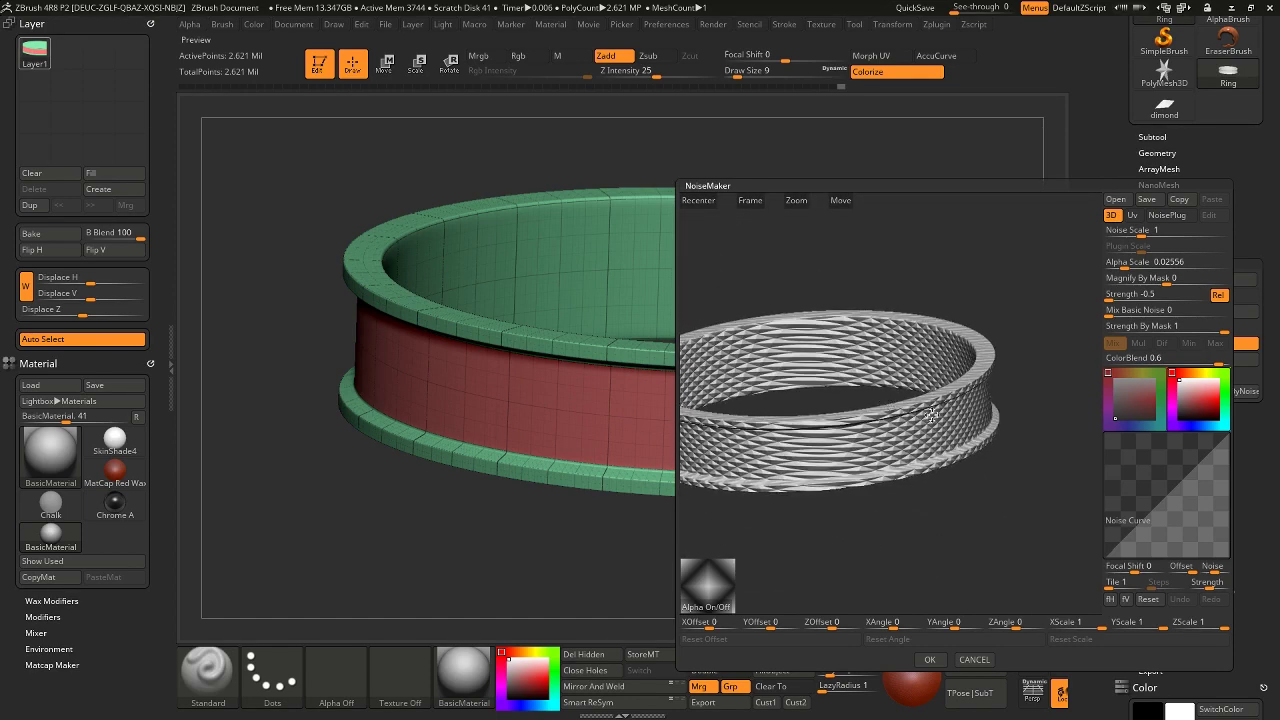
mouse_move(875, 341)
mouse_down()
mouse_move(885, 335)
mouse_move(870, 337)
mouse_up()
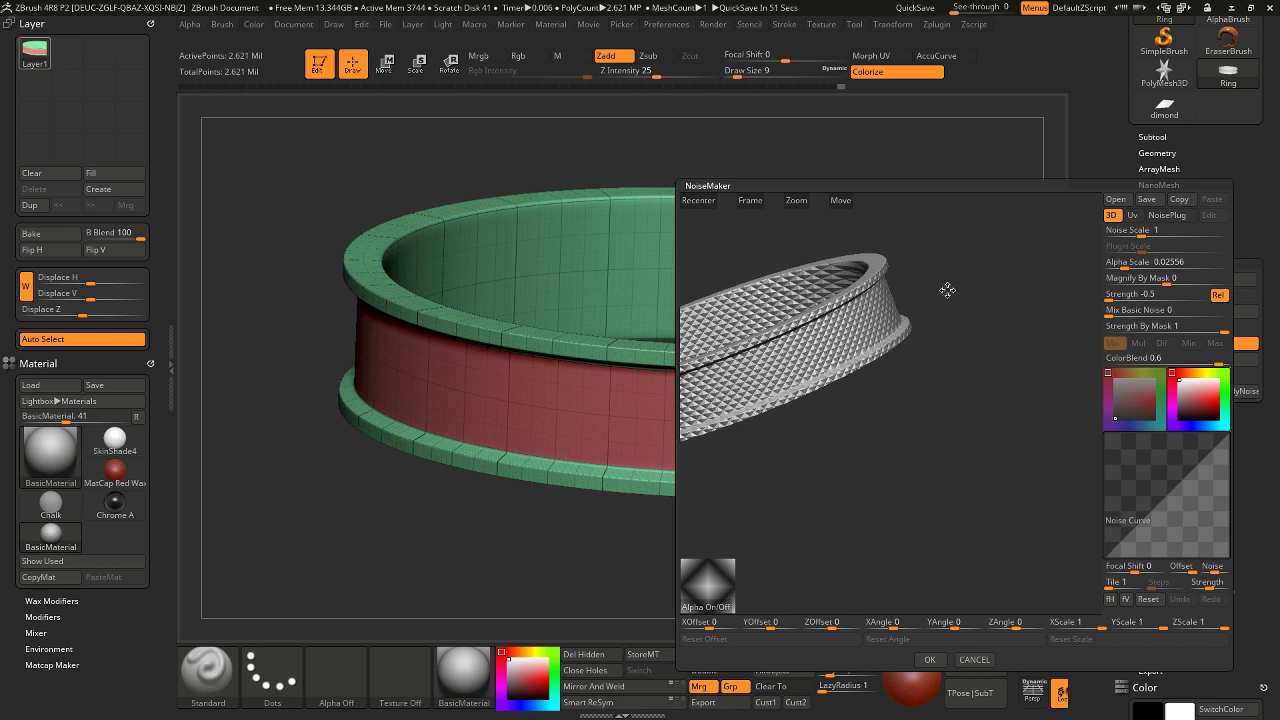
Switch to Maya and show the ring's UV layout in the UV Editor beside the model
key(alt+Tab)
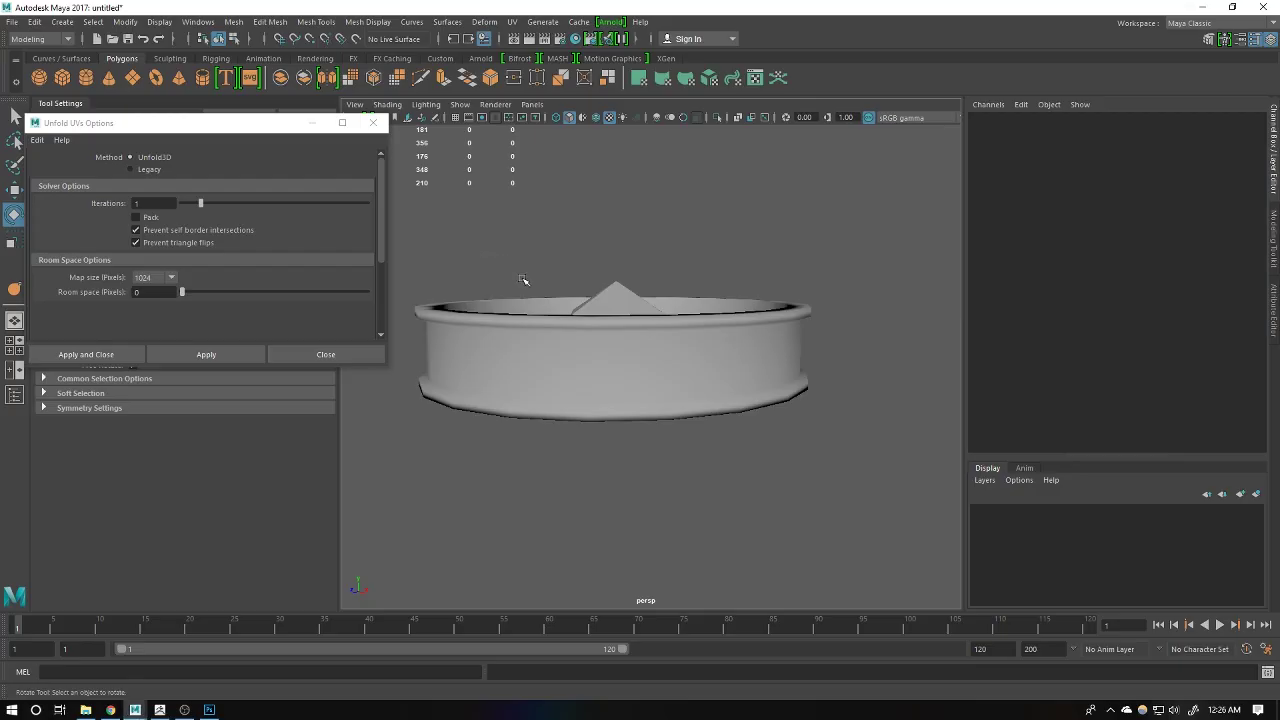
click(563, 360)
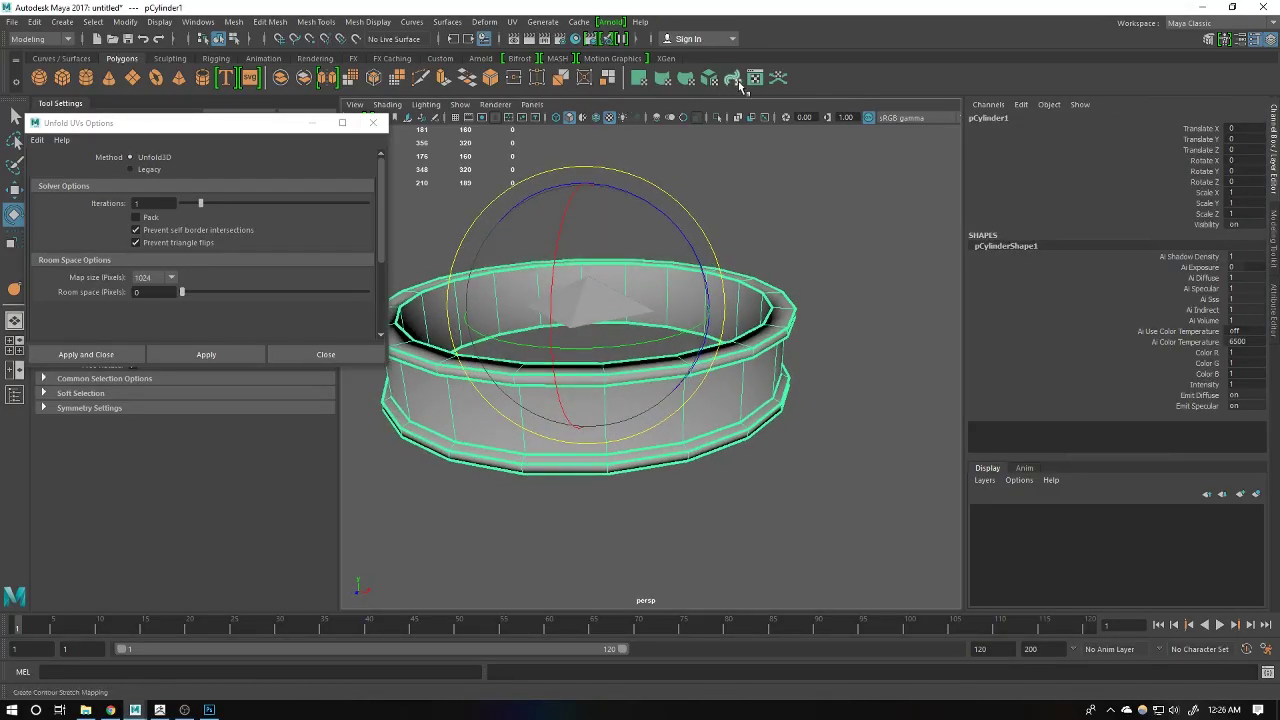
click(755, 78)
drag(1064, 238, 1022, 105)
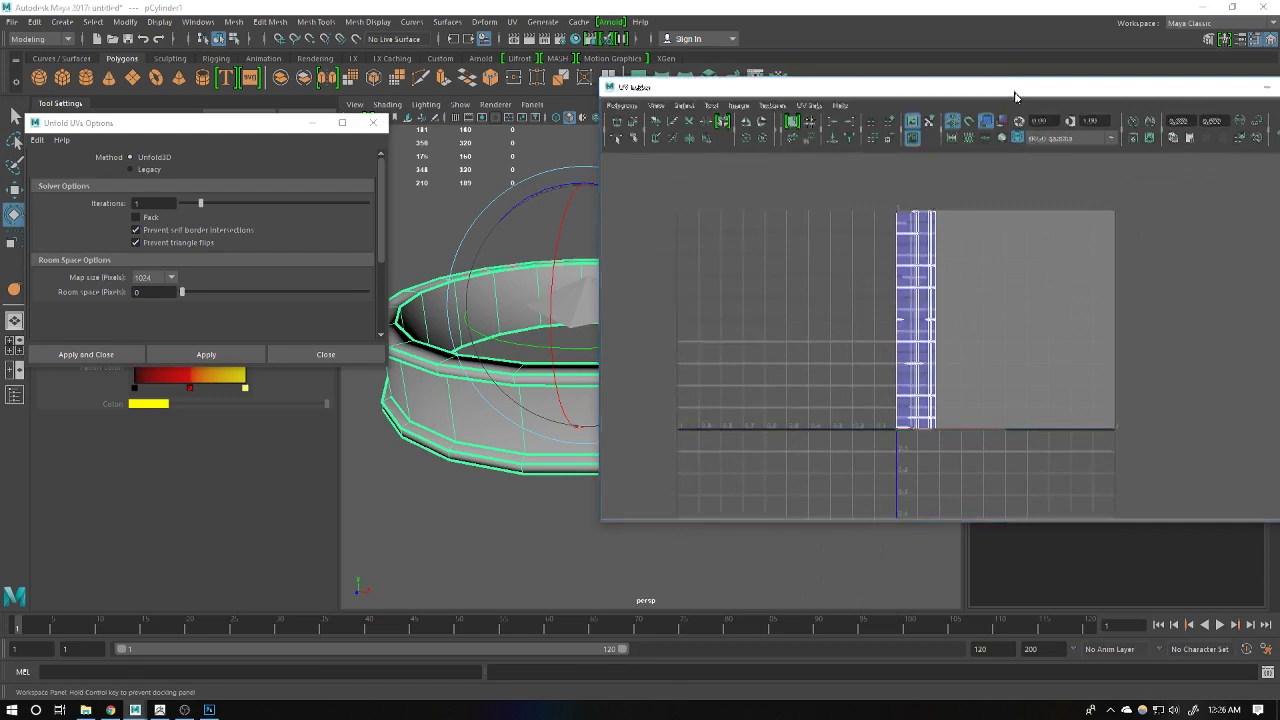
scroll(470, 320, down, 3)
scroll(460, 340, up, 2)
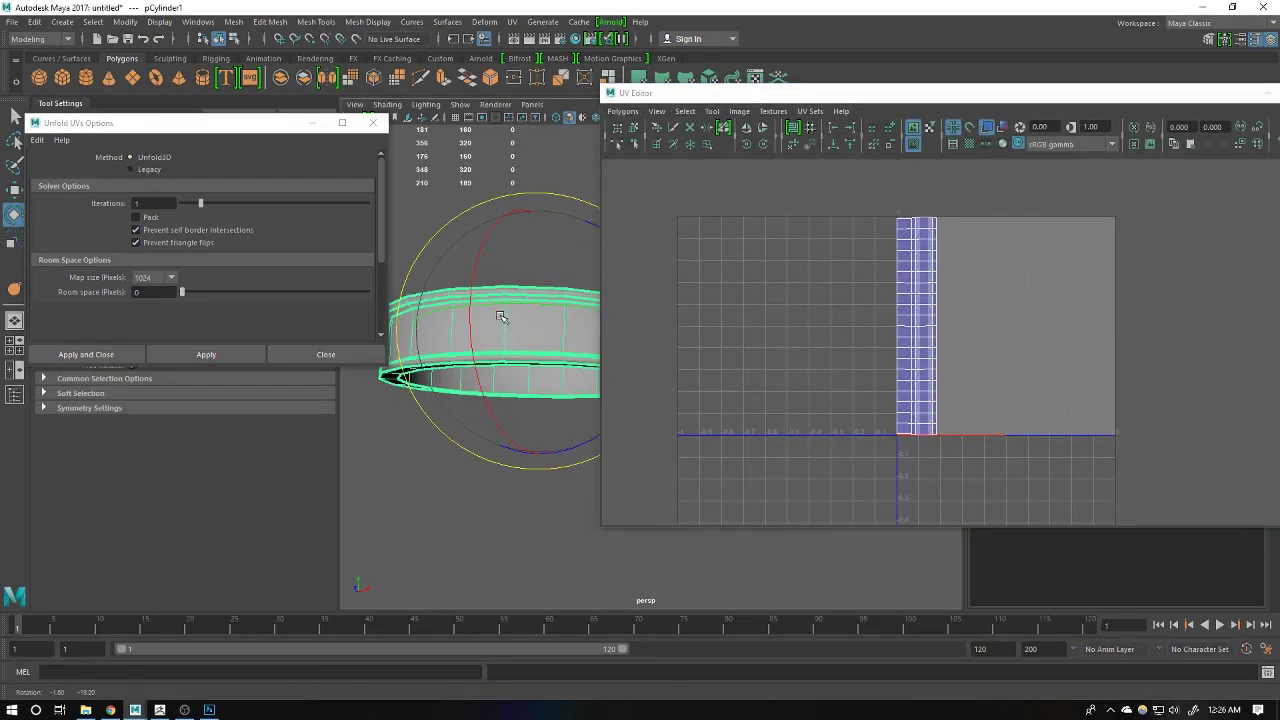
Close the Unfold UVs options and the Tool Settings to clear the view of the ring
click(373, 122)
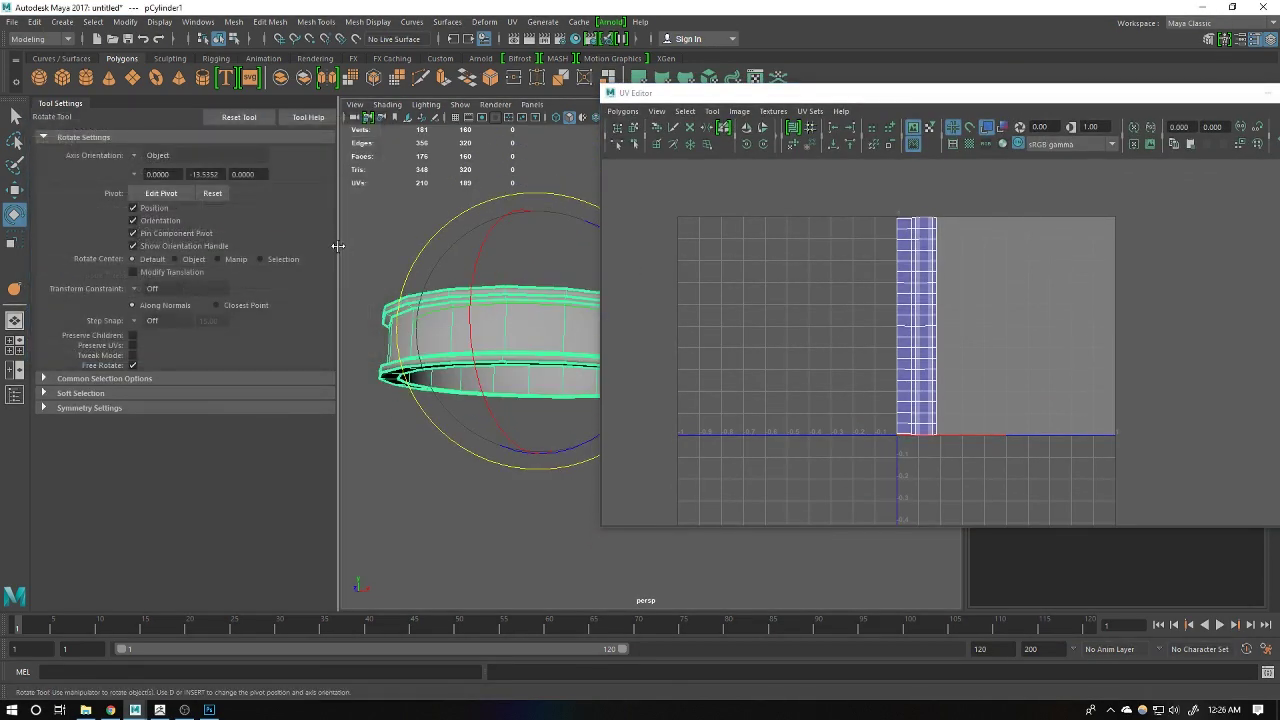
drag(107, 111, 65, 168)
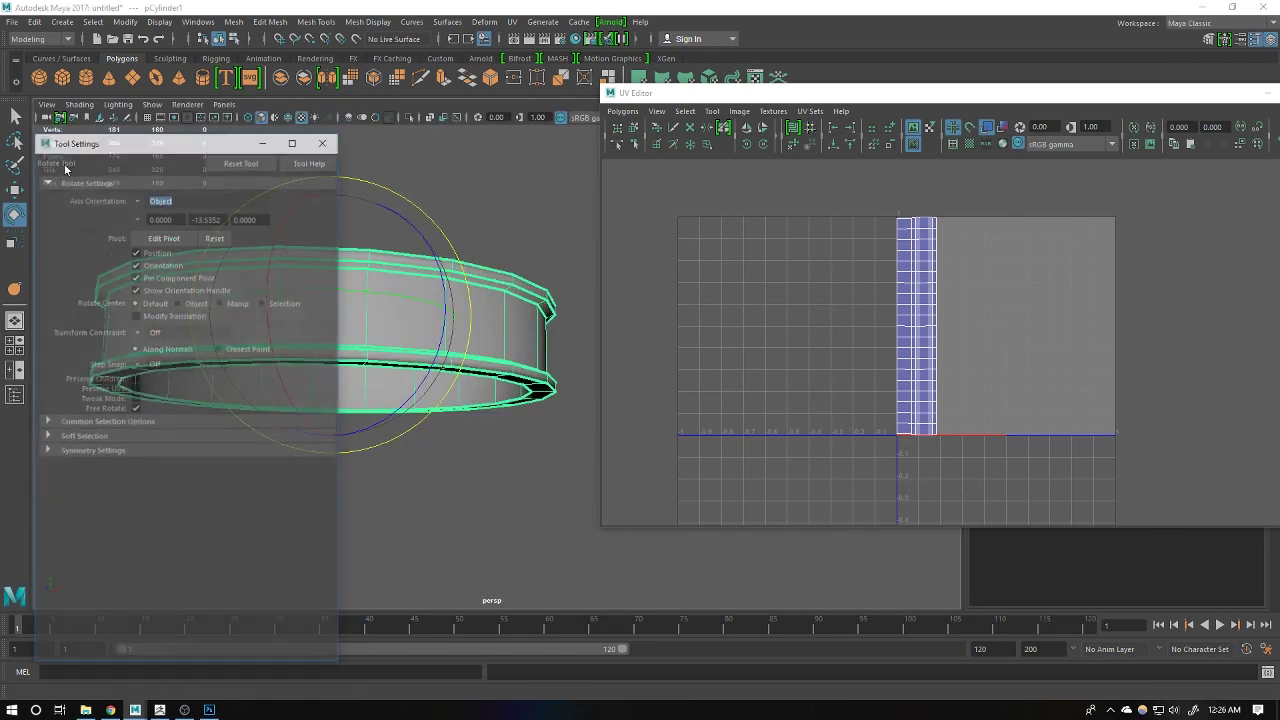
click(322, 143)
alt+drag(372, 212, 534, 310)
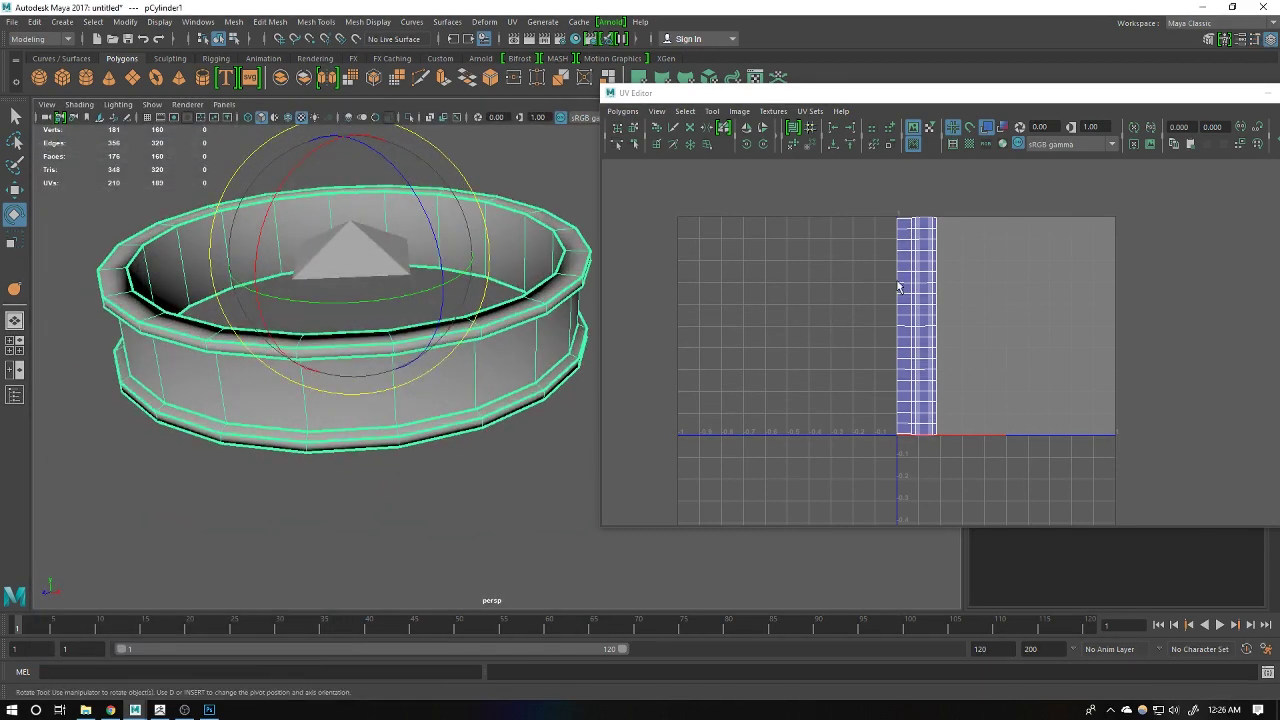
Select the face loop of the ring's outer band in the UV Editor and check where it lies on the model
right_drag(900, 289, 906, 374)
scroll(905, 380, up, 3)
click(884, 455)
shift+double_click(886, 443)
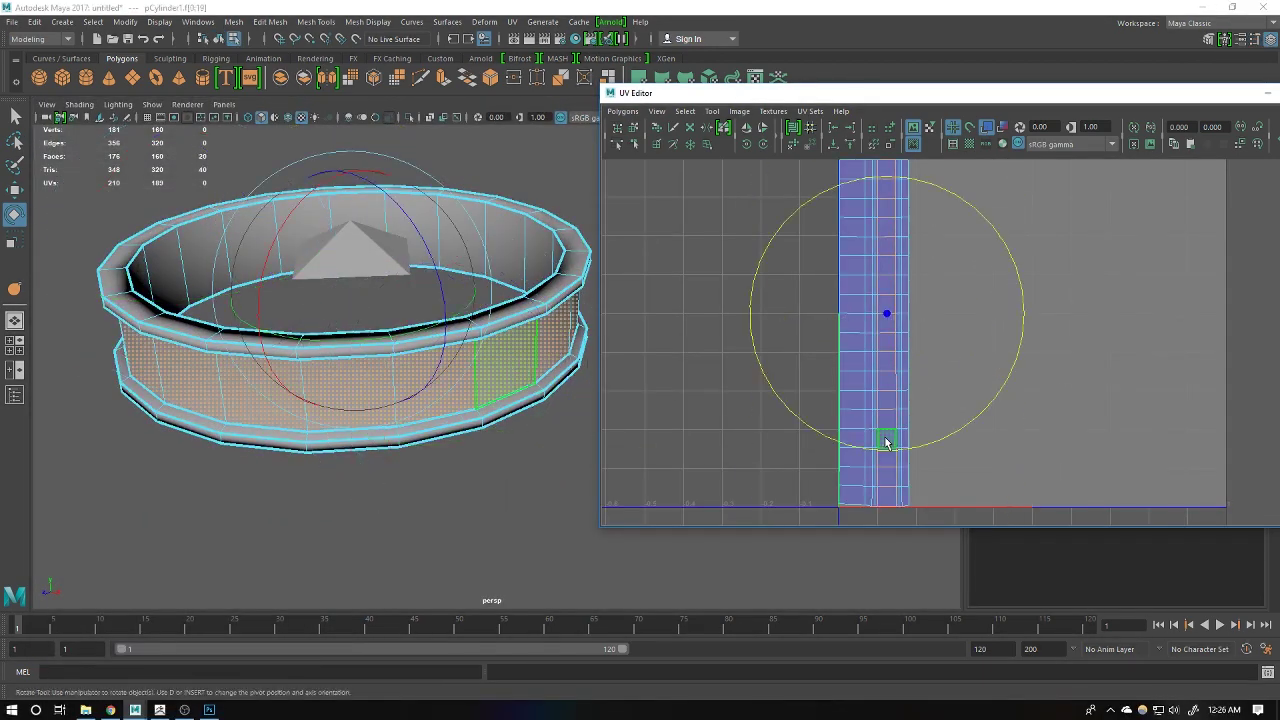
alt+drag(437, 385, 388, 344)
scroll(799, 369, up, 2)
scroll(799, 369, down, 2)
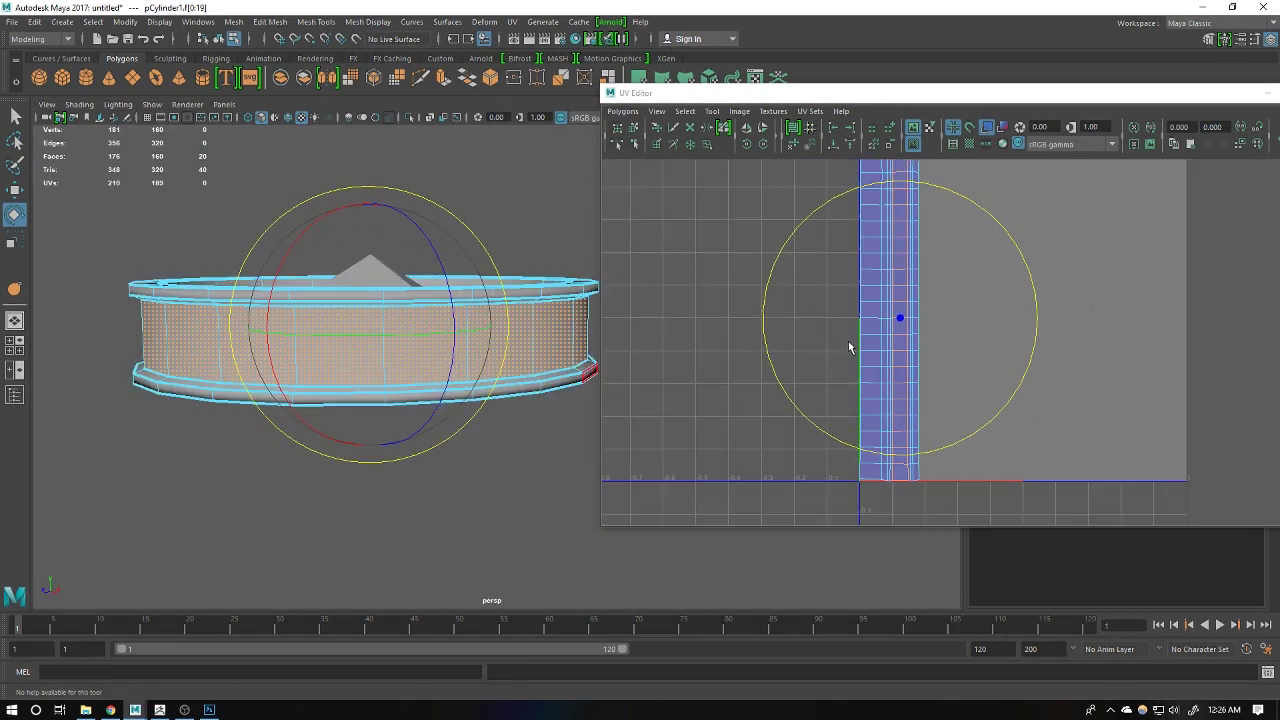
Try rotating the ring's entire UV layout diagonally in the UV Editor, and undo the rotation
alt+middle_drag(851, 346, 829, 397)
key(w)
right_drag(829, 397, 897, 334)
scroll(897, 334, down, 2)
drag(804, 215, 1042, 507)
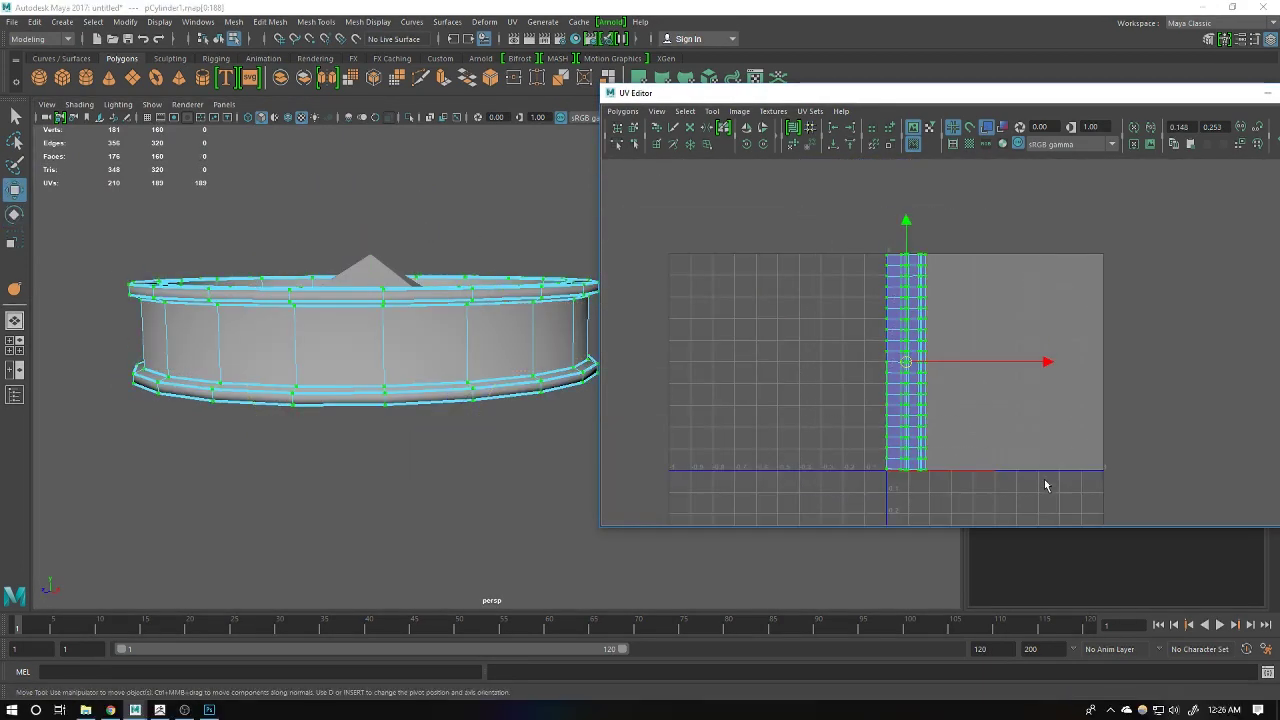
scroll(997, 406, up, 2)
key(e)
drag(975, 278, 946, 274)
key(w)
drag(869, 399, 954, 411)
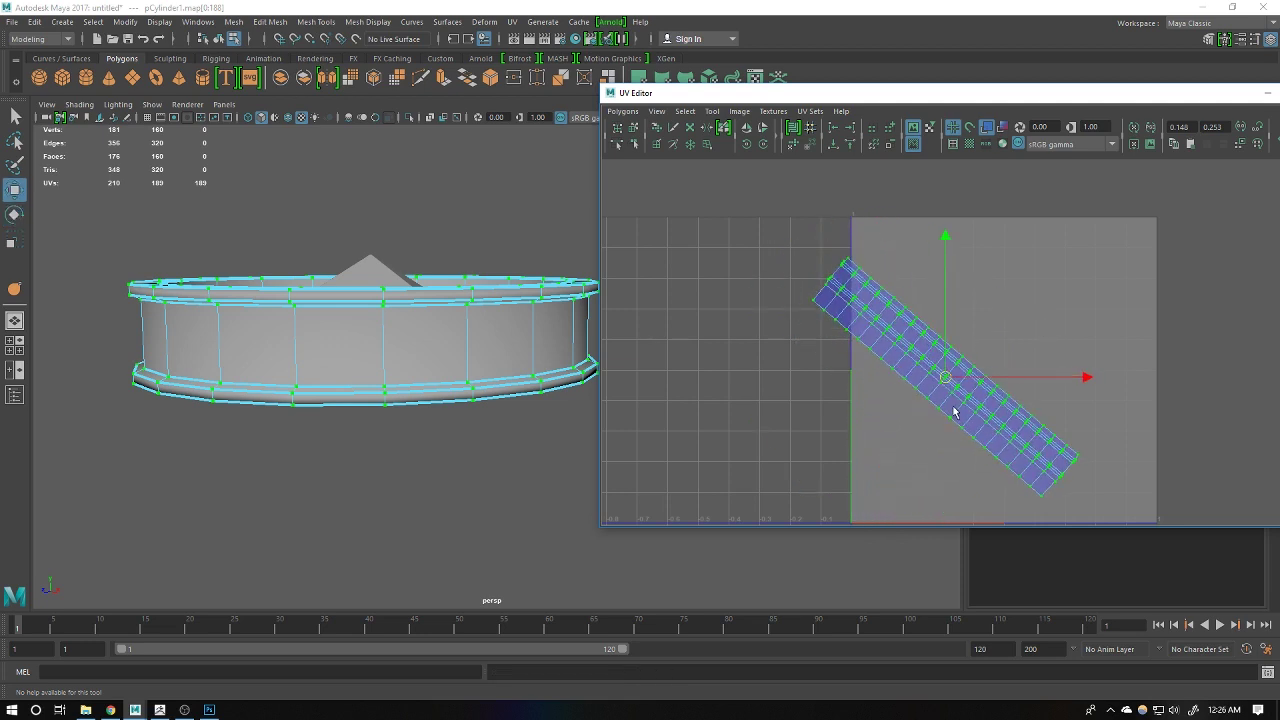
key(ctrl+z)
key(ctrl+z)
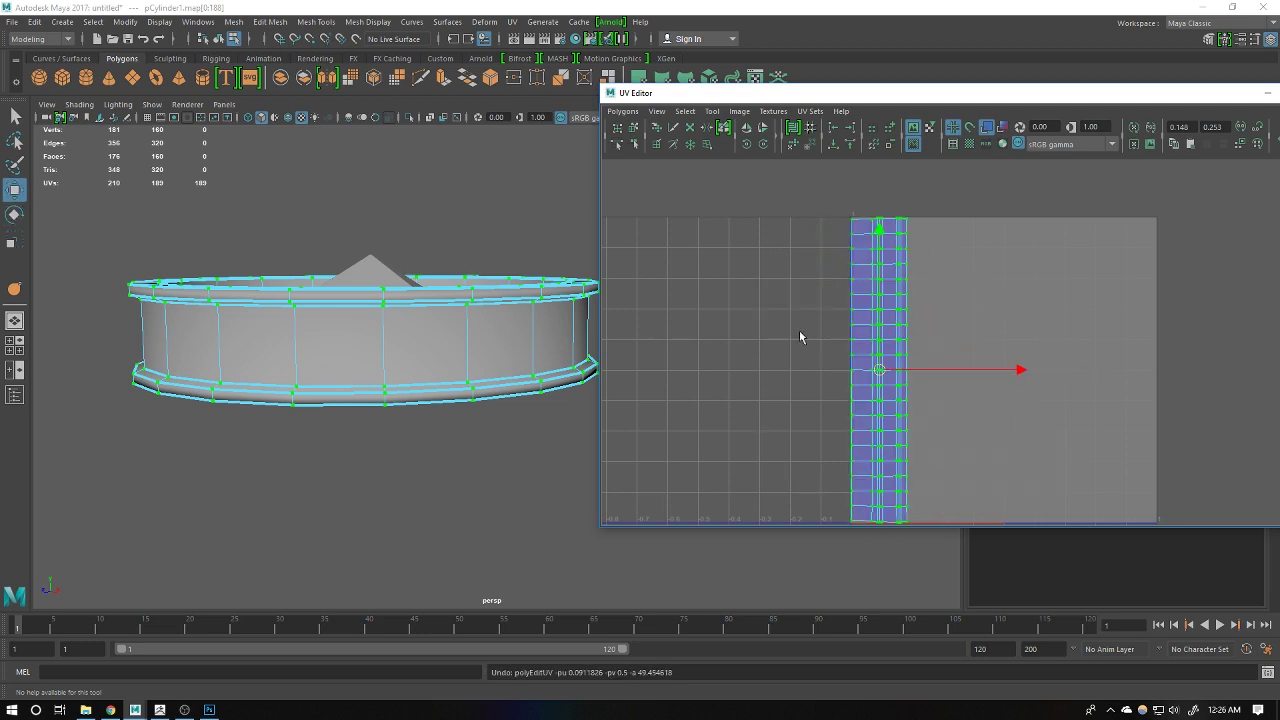
Select the outer band's face loop on the model and compare it with its straight strip in the UV layout
scroll(955, 334, up, 3)
alt+middle_drag(730, 392, 725, 346)
right_drag(447, 338, 463, 374)
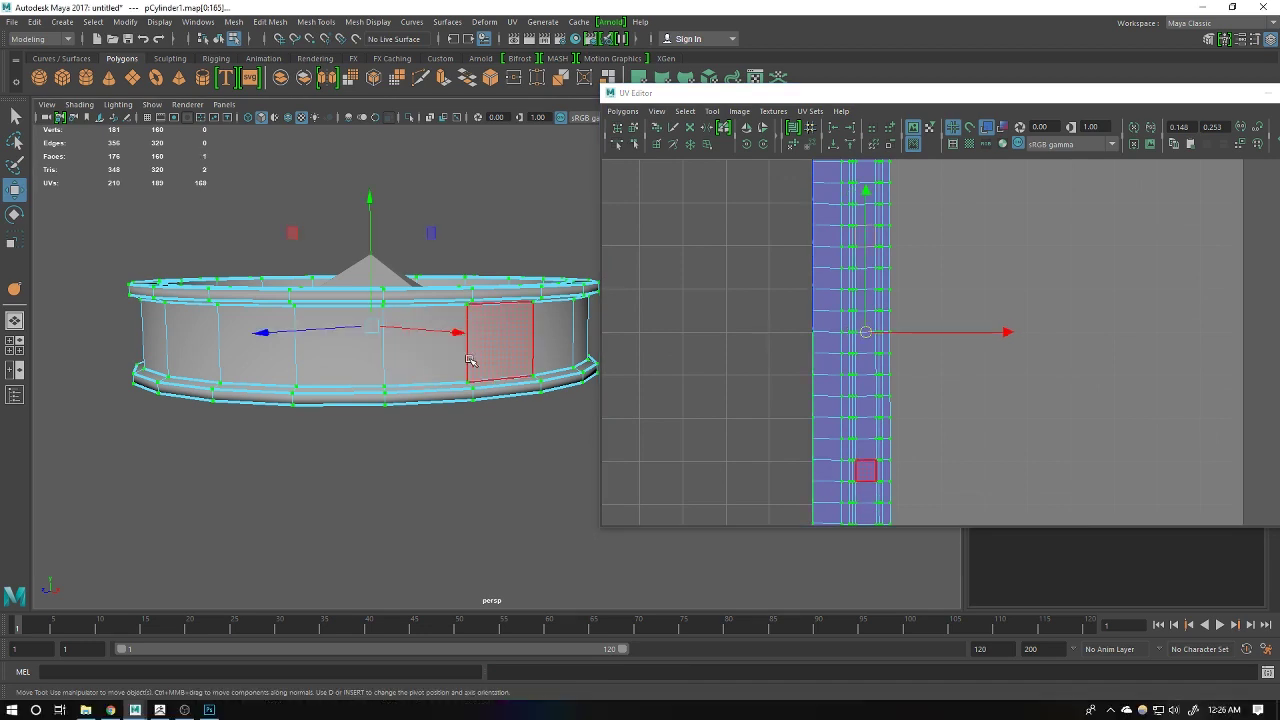
click(443, 350)
shift+double_click(500, 331)
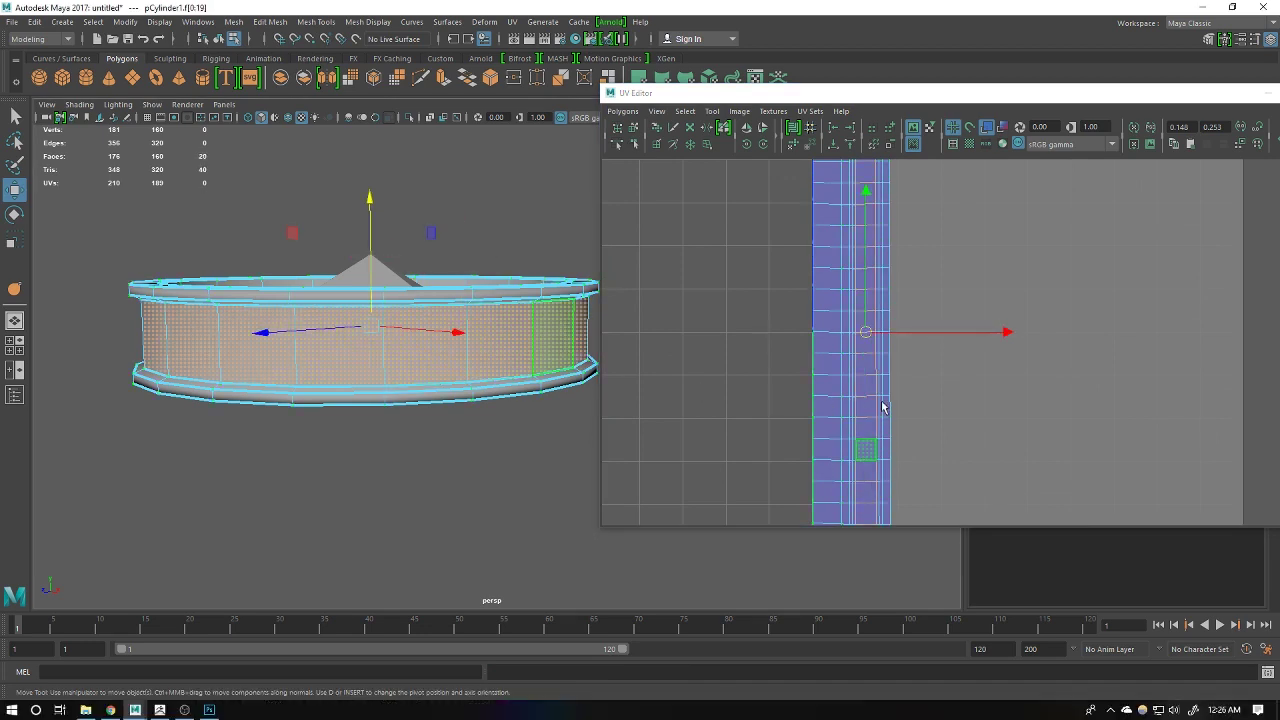
scroll(923, 383, down, 3)
alt+middle_drag(922, 416, 906, 372)
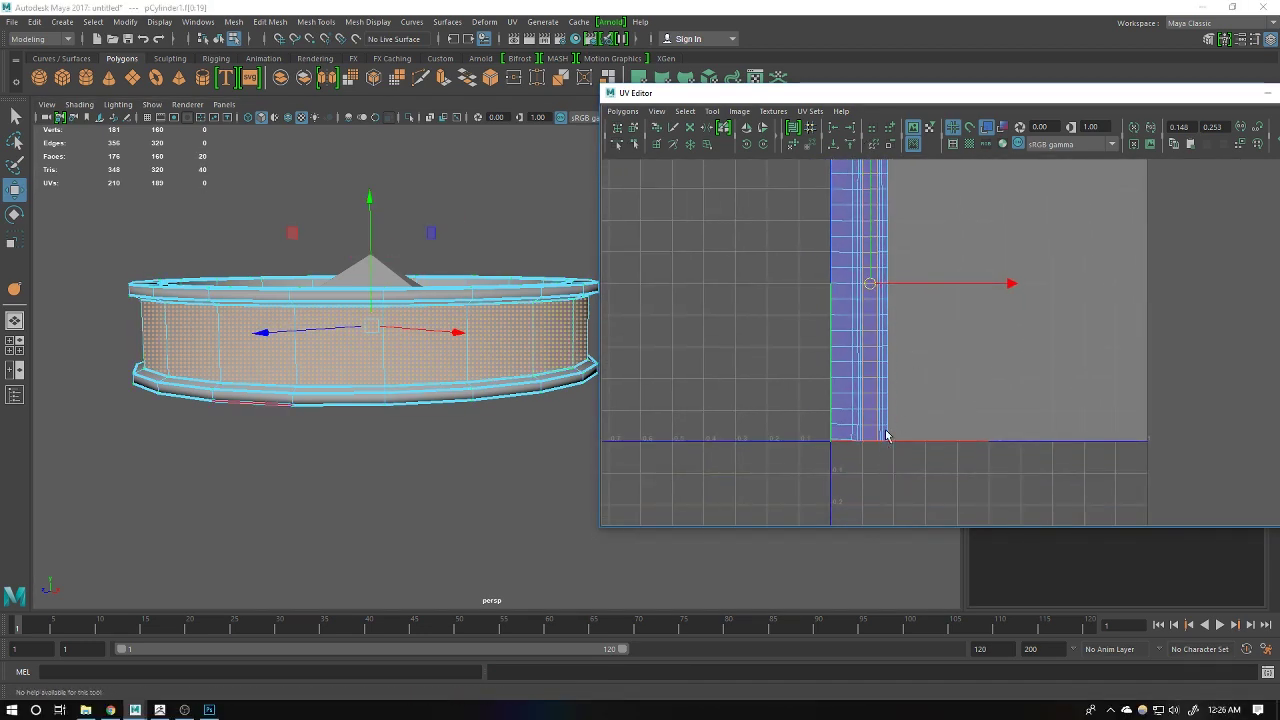
alt+drag(489, 366, 515, 374)
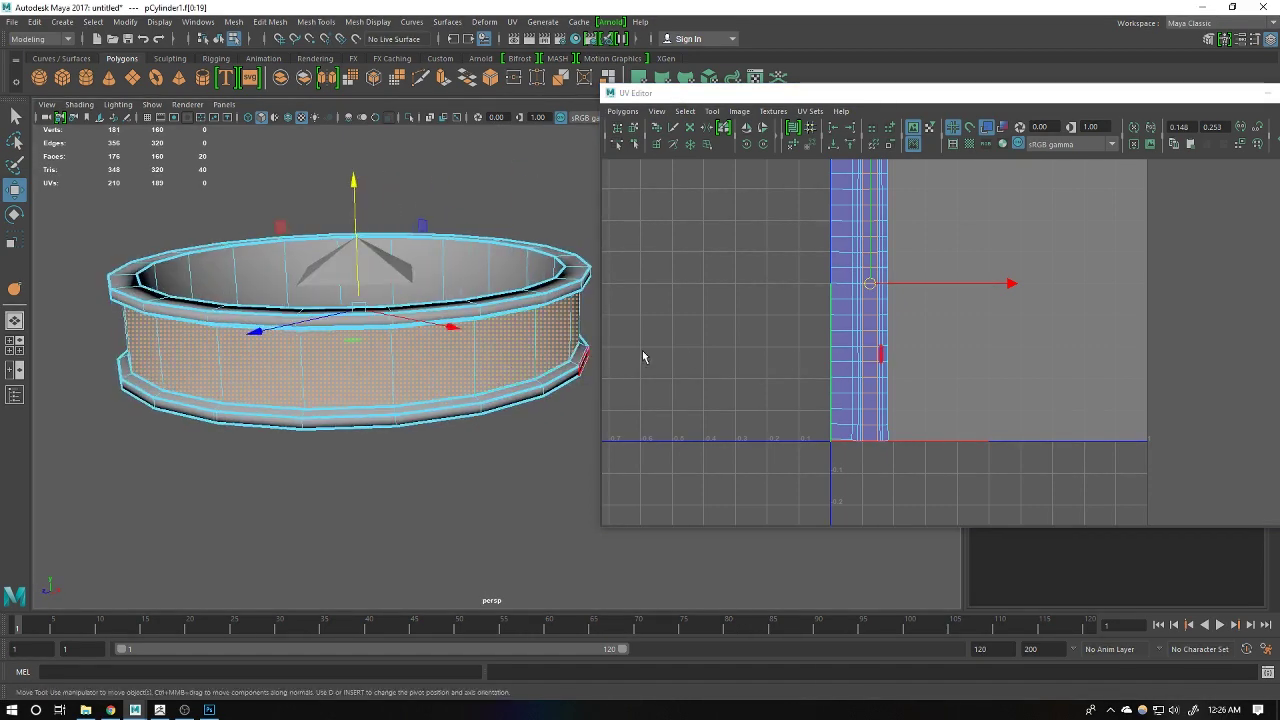
Return the ring to object selection mode and deselect it
right_drag(326, 352, 343, 298)
mouse_move(441, 360)
alt+mouse_down()
mouse_move(358, 332)
mouse_move(331, 370)
mouse_move(386, 351)
mouse_move(424, 376)
alt+mouse_up()
click(494, 423)
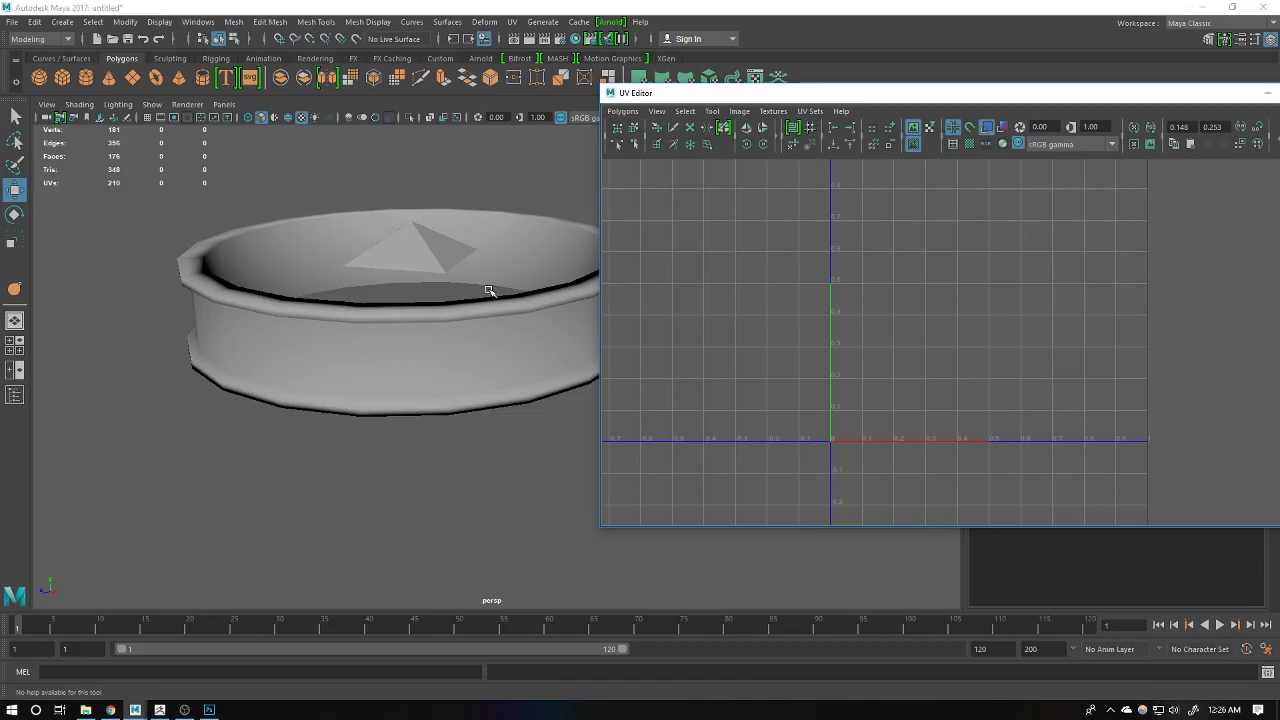
Switch back to ZBrush and examine the 3D-projected pattern on the ring in the NoiseMaker preview
key(alt+Tab)
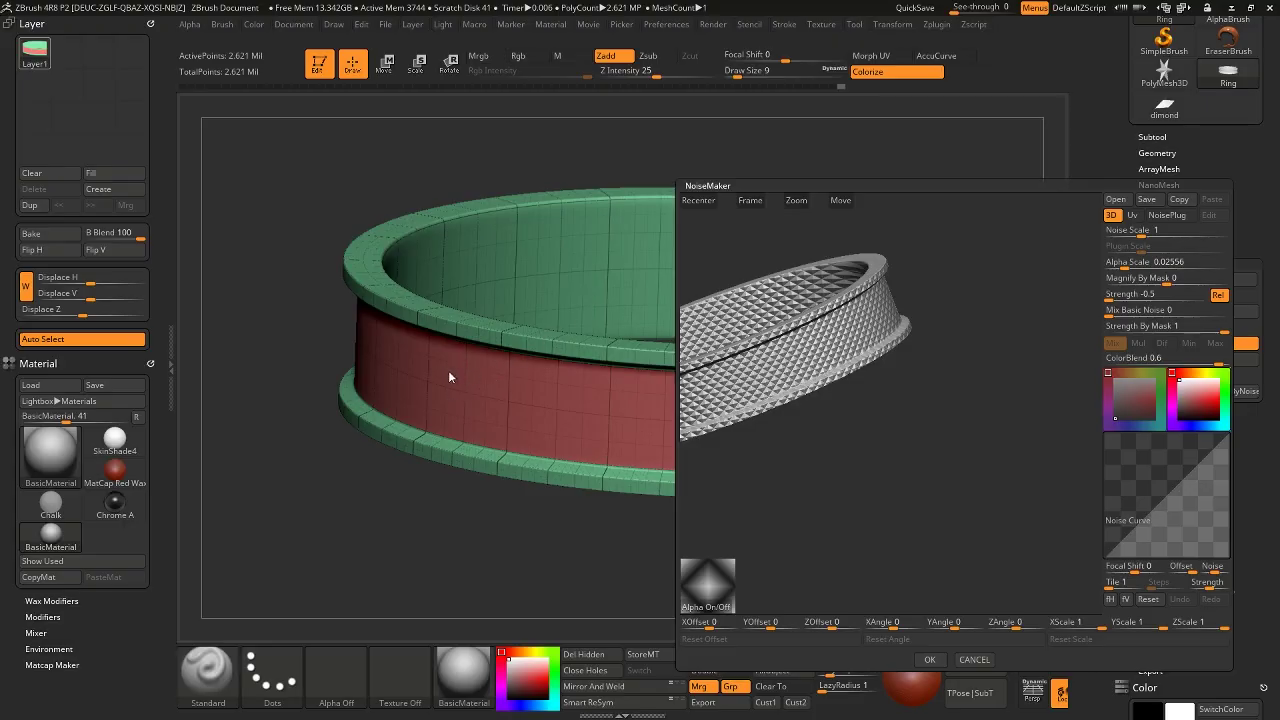
drag(860, 399, 1040, 298)
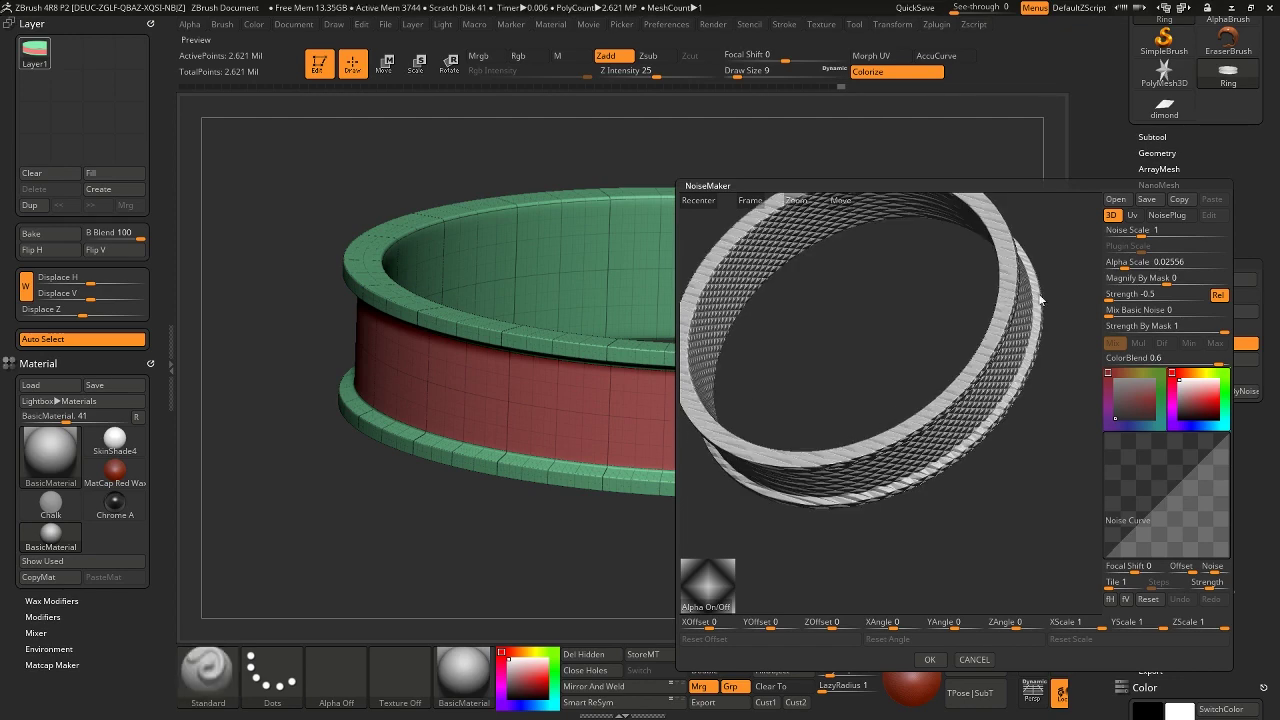
Switch the ring's noise to UV projection and reduce the alpha scale to 0.00795 for smaller diamonds
click(1133, 215)
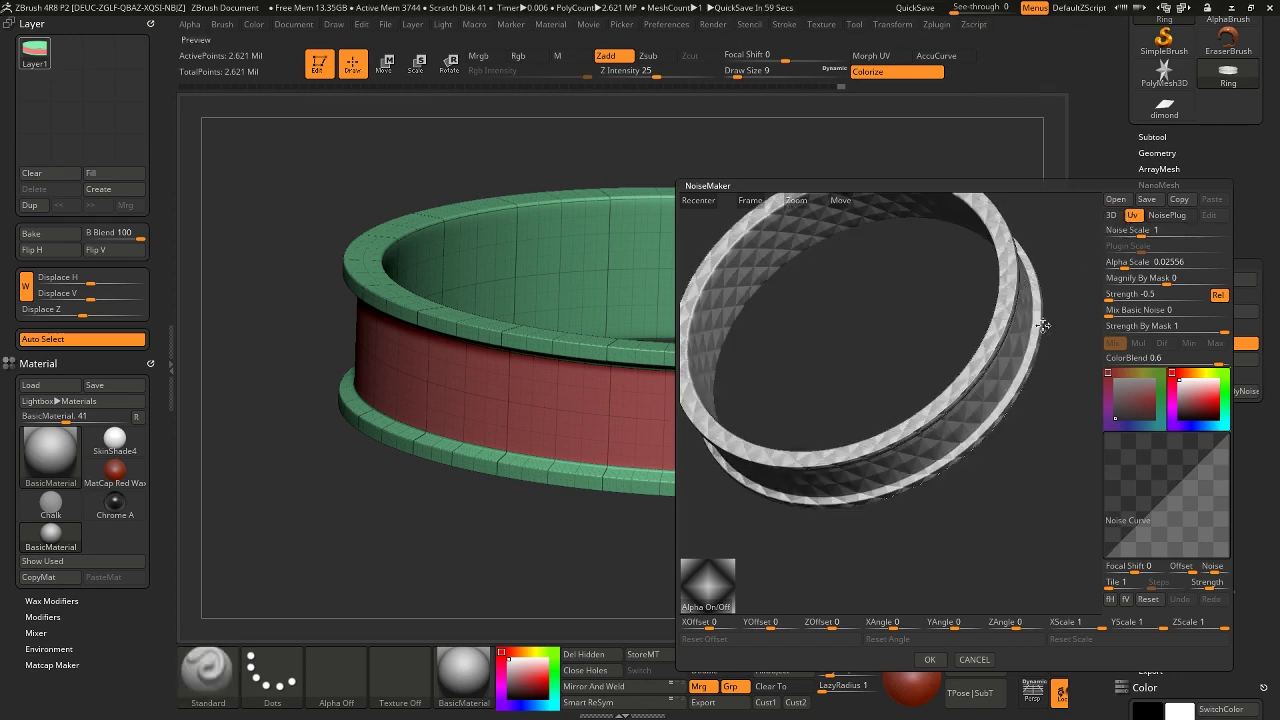
drag(954, 366, 936, 407)
drag(855, 430, 964, 447)
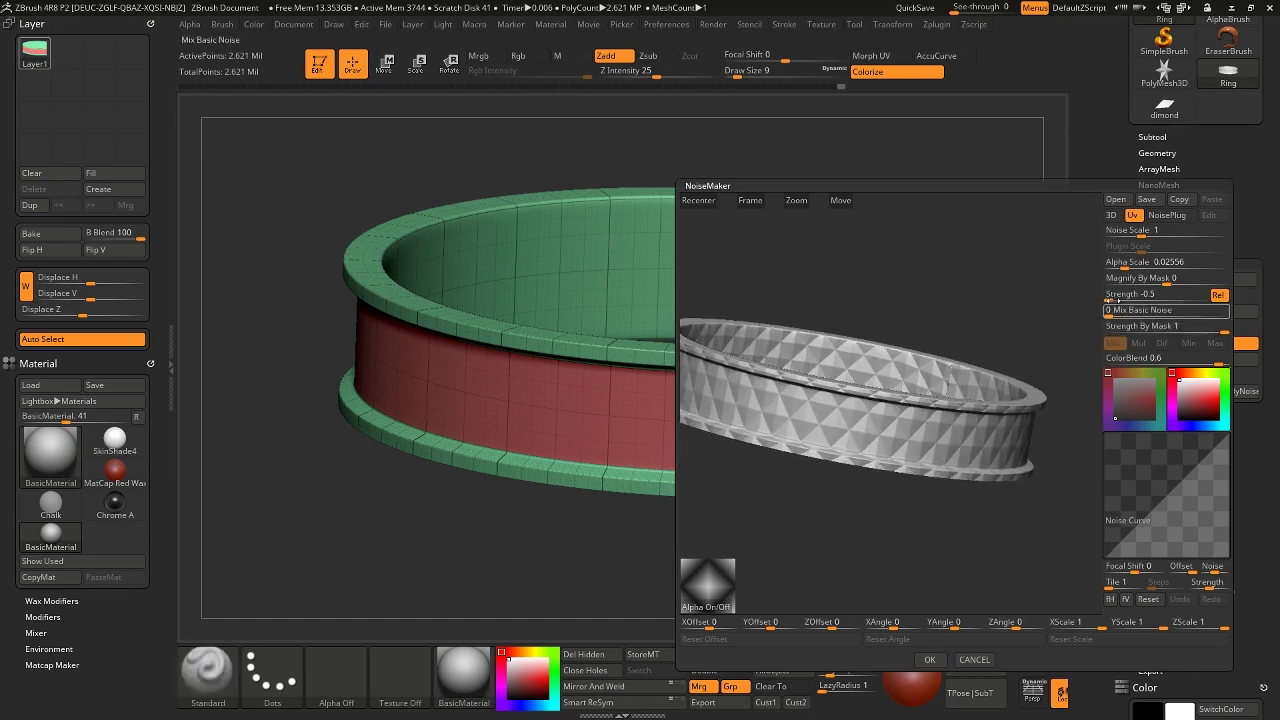
click(1127, 264)
drag(1126, 265, 1120, 266)
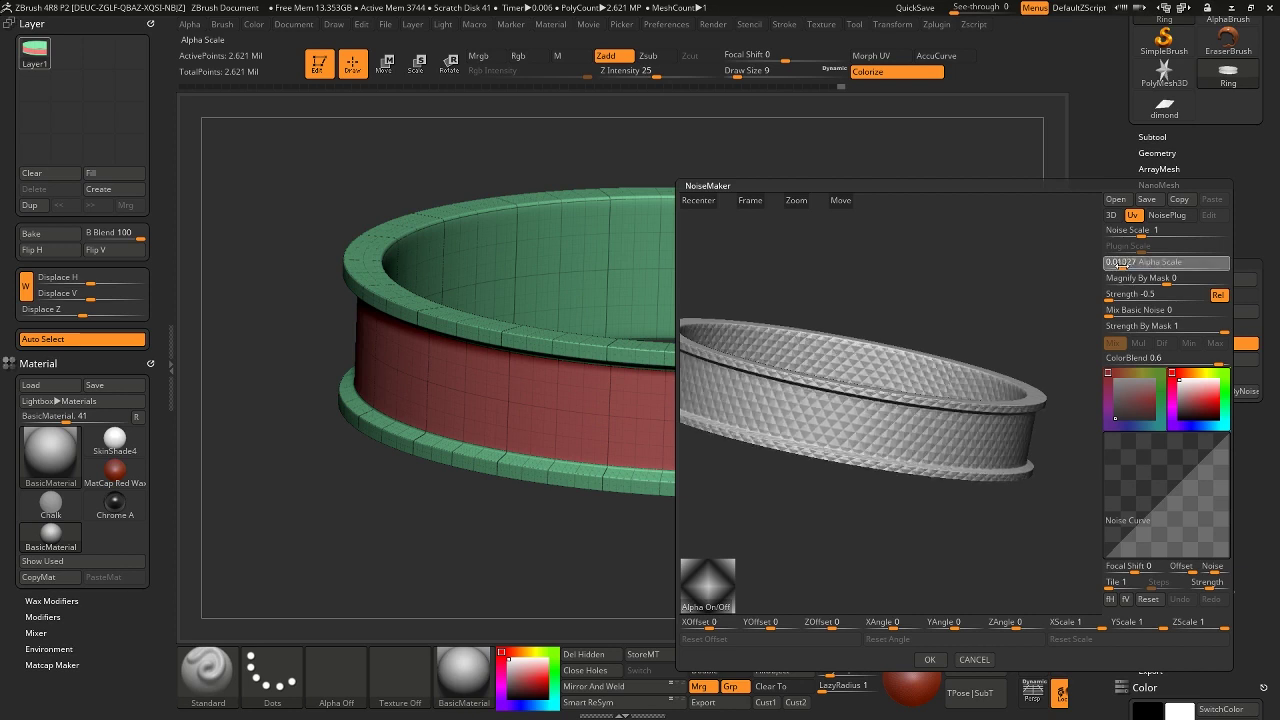
drag(1120, 266, 1118, 265)
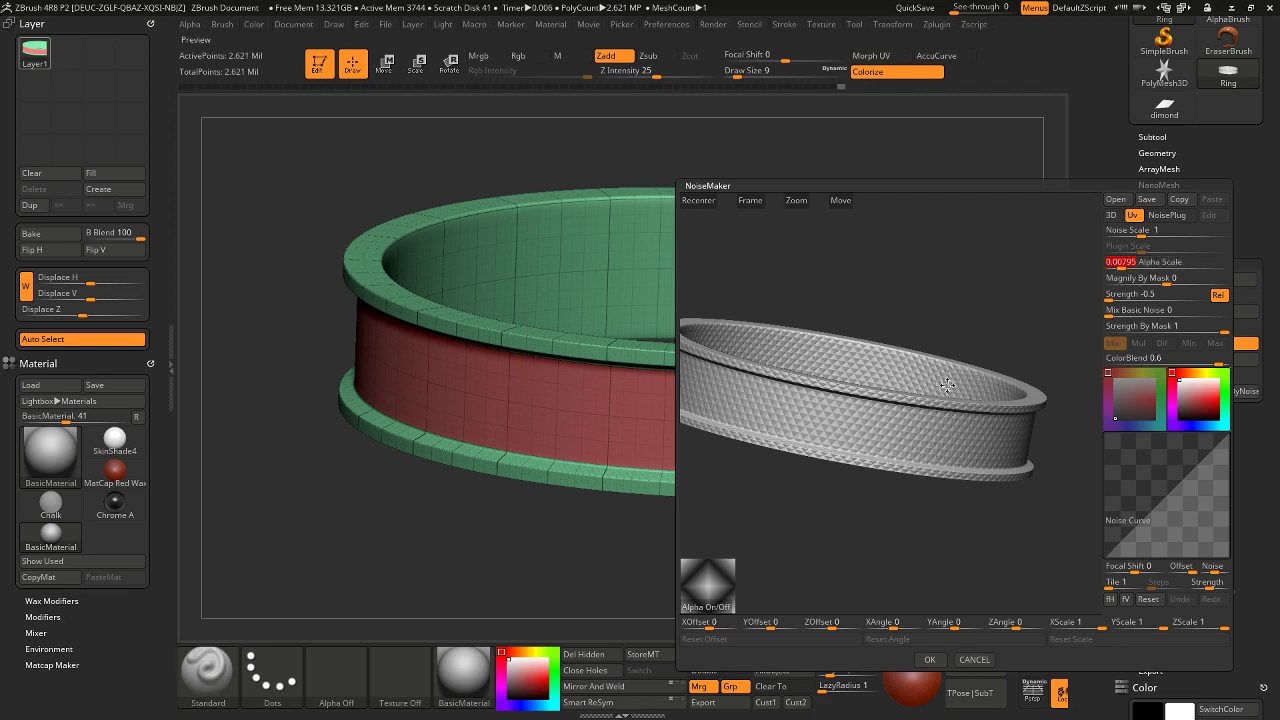
Set the noise strength to -0.5 and the basic noise mix to 0, and accept the noise settings
drag(946, 384, 1069, 259)
click(1112, 294)
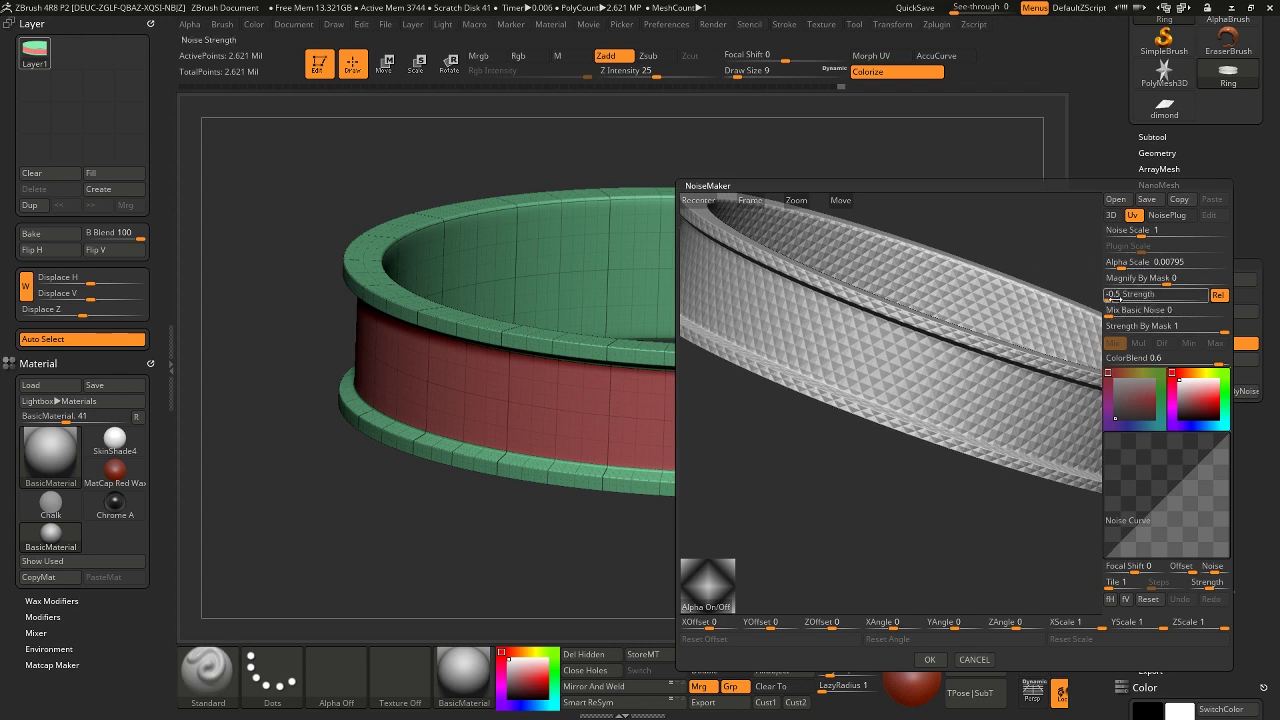
drag(1114, 299, 895, 358)
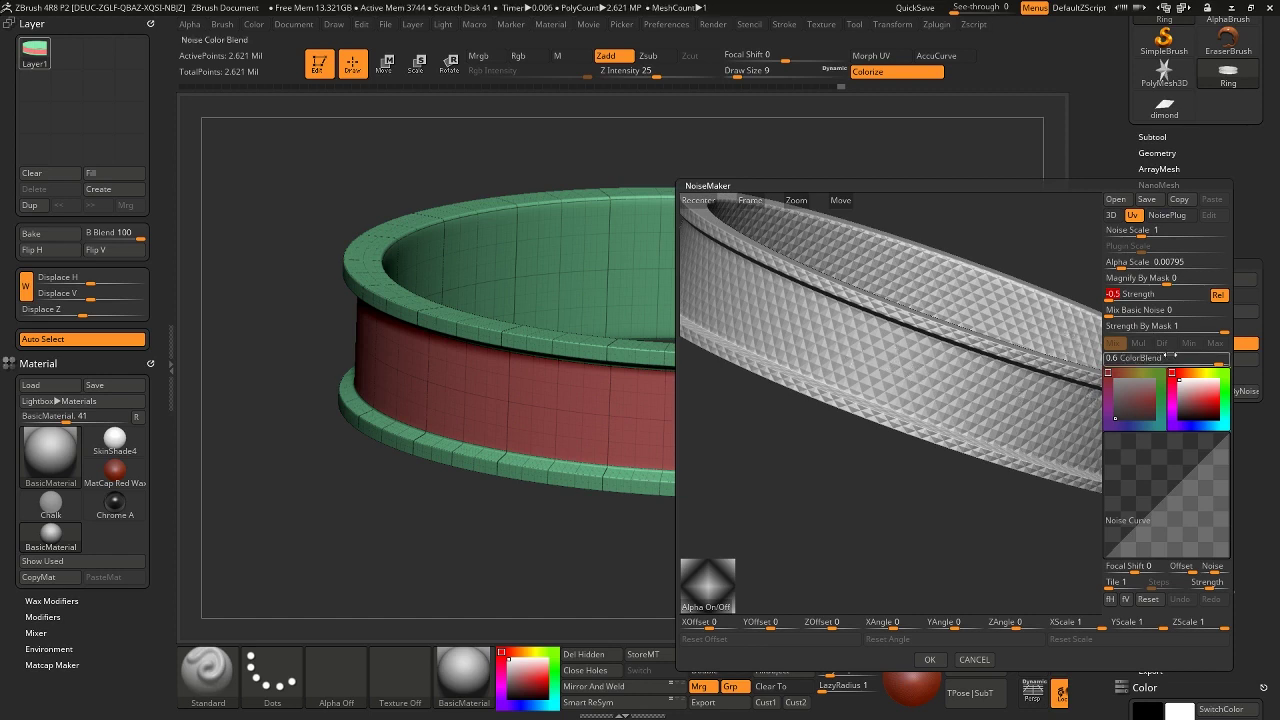
click(1110, 298)
mouse_move(1102, 313)
mouse_down()
mouse_move(1147, 316)
mouse_move(1108, 313)
mouse_up()
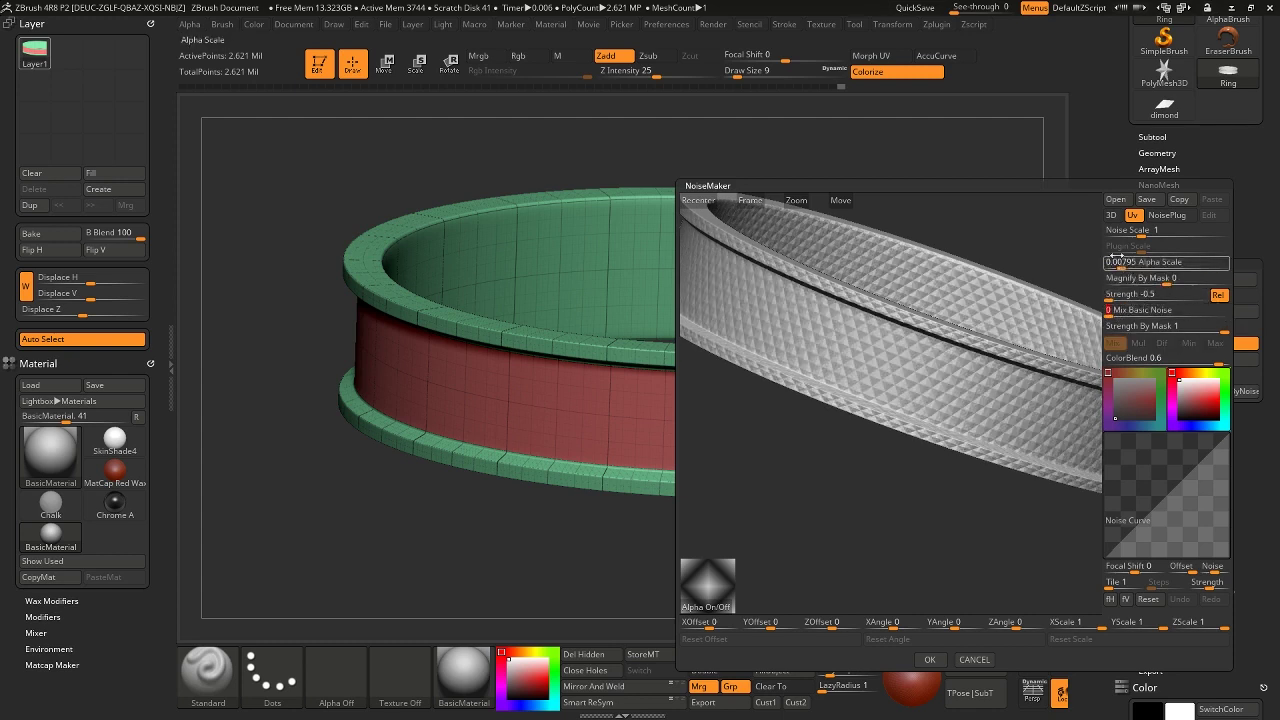
click(929, 660)
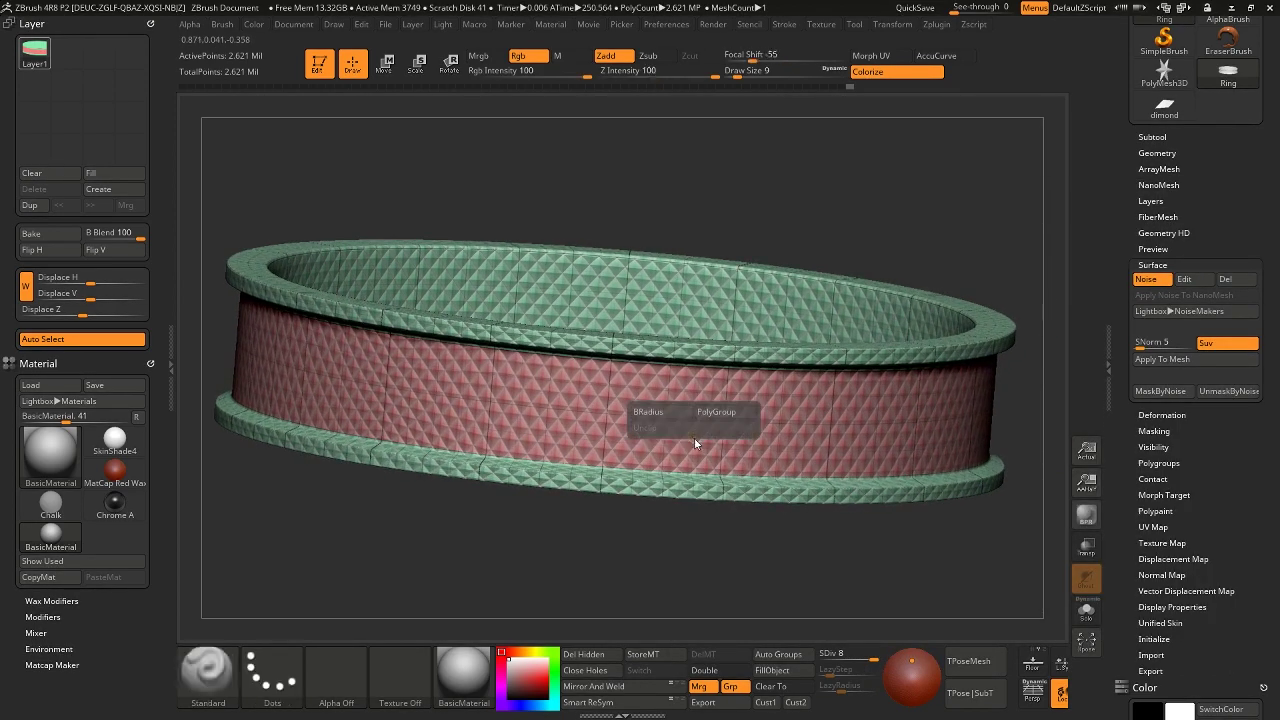
Inspect the diamond noise around the ring with the polyframe hidden and shown
drag(943, 554, 899, 552)
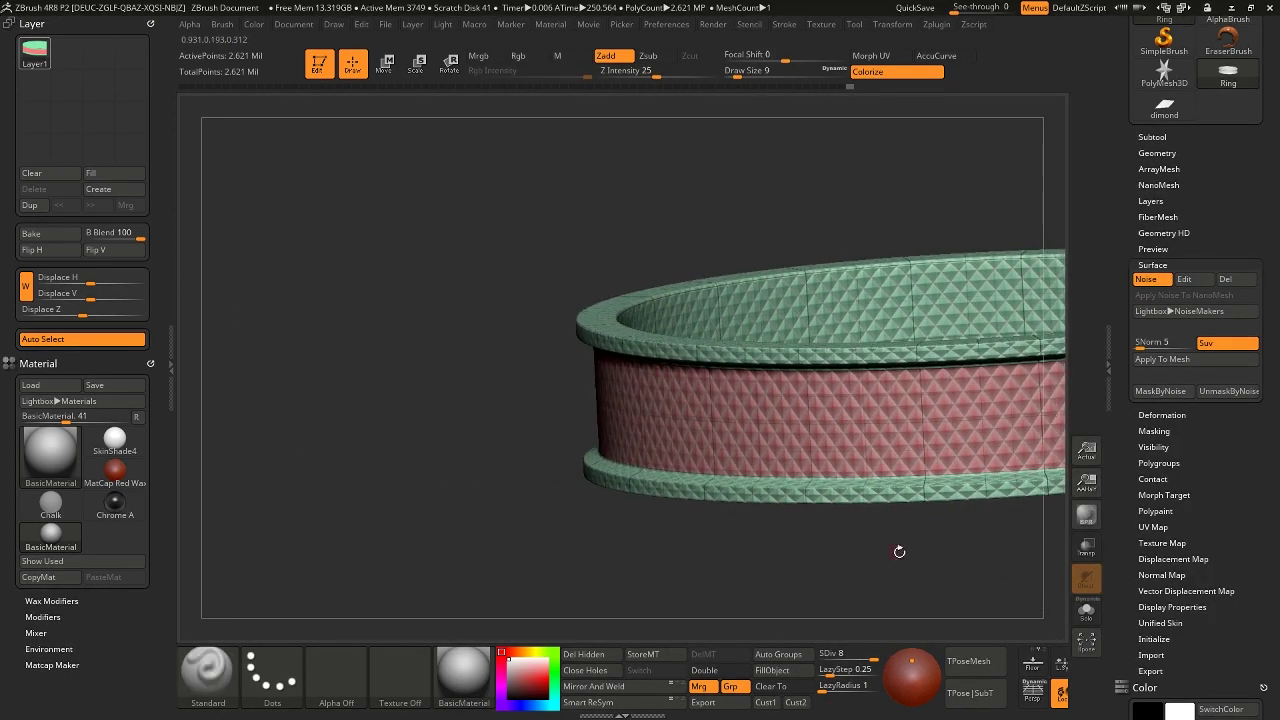
key(shift+f)
mouse_move(953, 516)
mouse_down()
mouse_move(912, 514)
mouse_move(878, 489)
mouse_move(903, 527)
mouse_up()
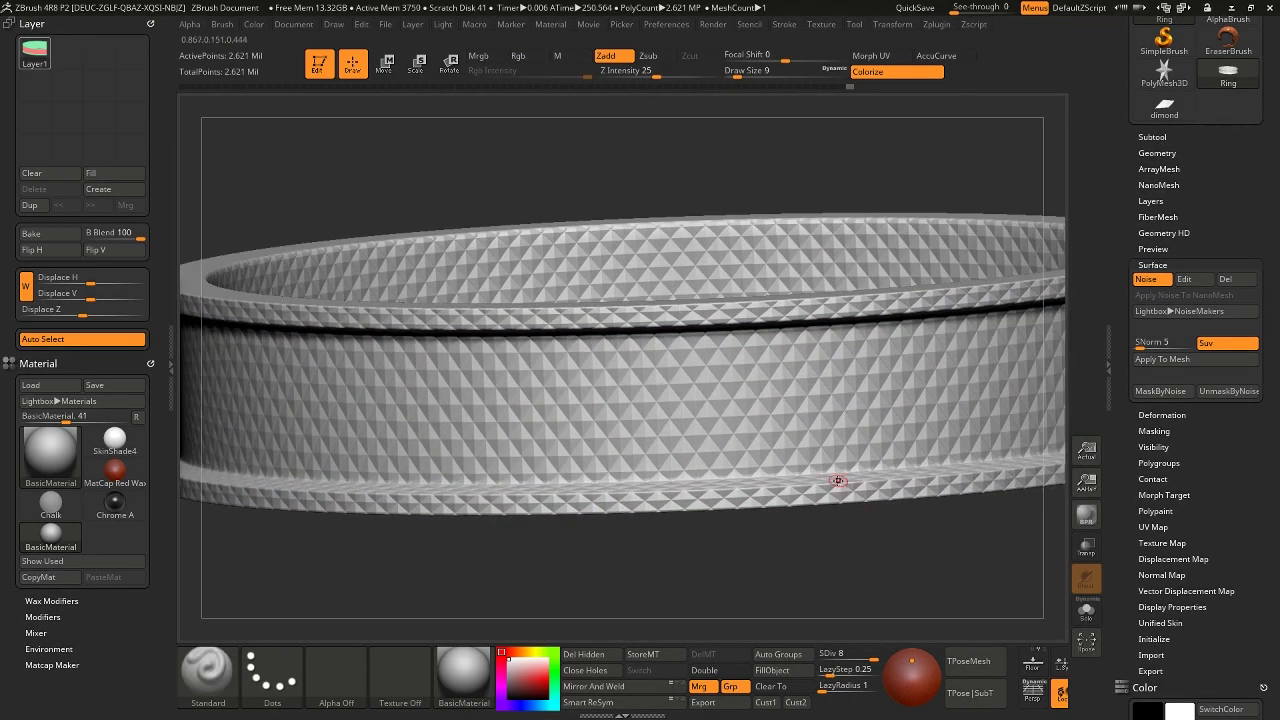
key(shift+f)
key(shift+f)
key(shift+f)
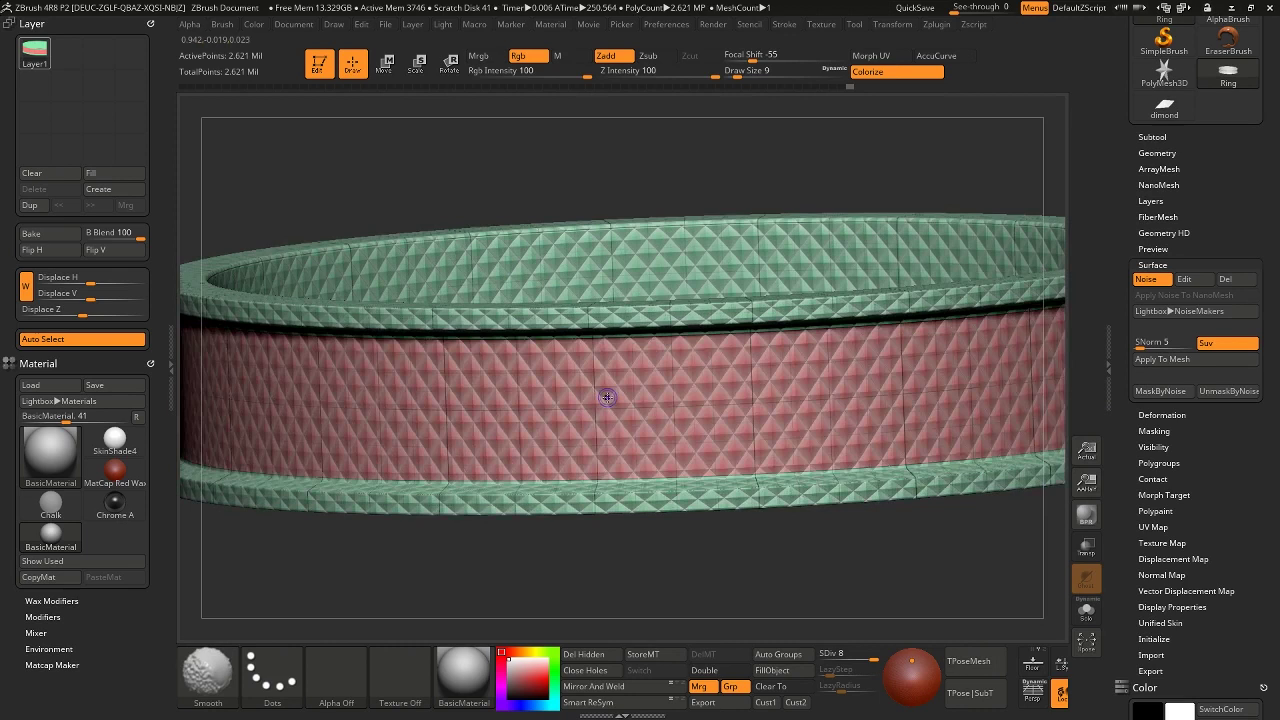
Mask everything except the outer band by isolating and masking its polygroup, showing the whole ring without polyframe, and inverting the mask
key(ctrl+shift)
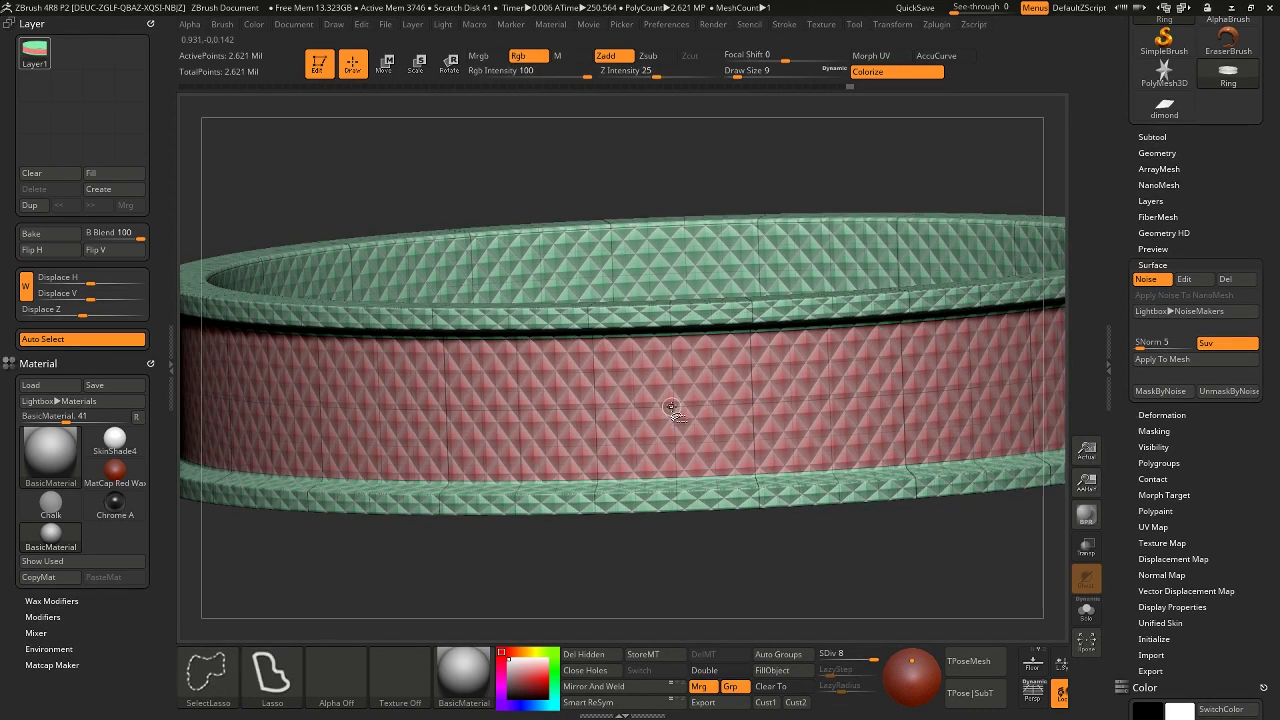
ctrl+shift+click(671, 408)
ctrl+click(706, 249)
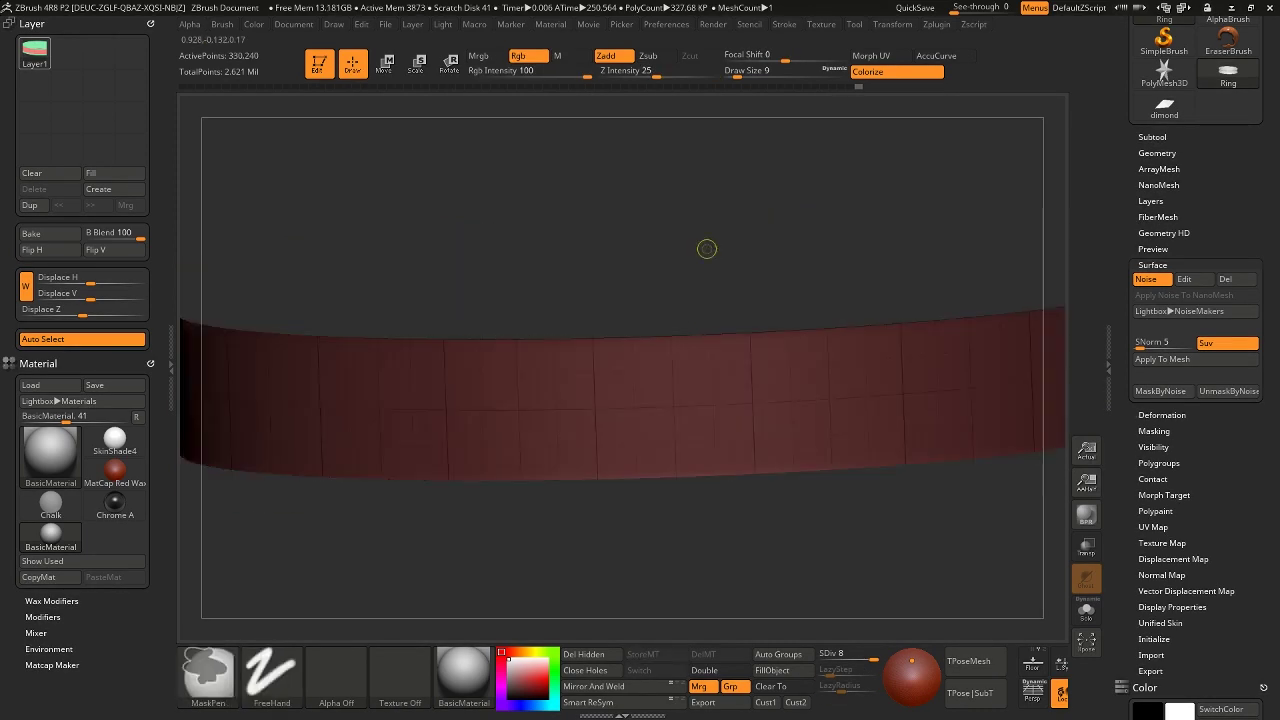
ctrl+shift+click(710, 248)
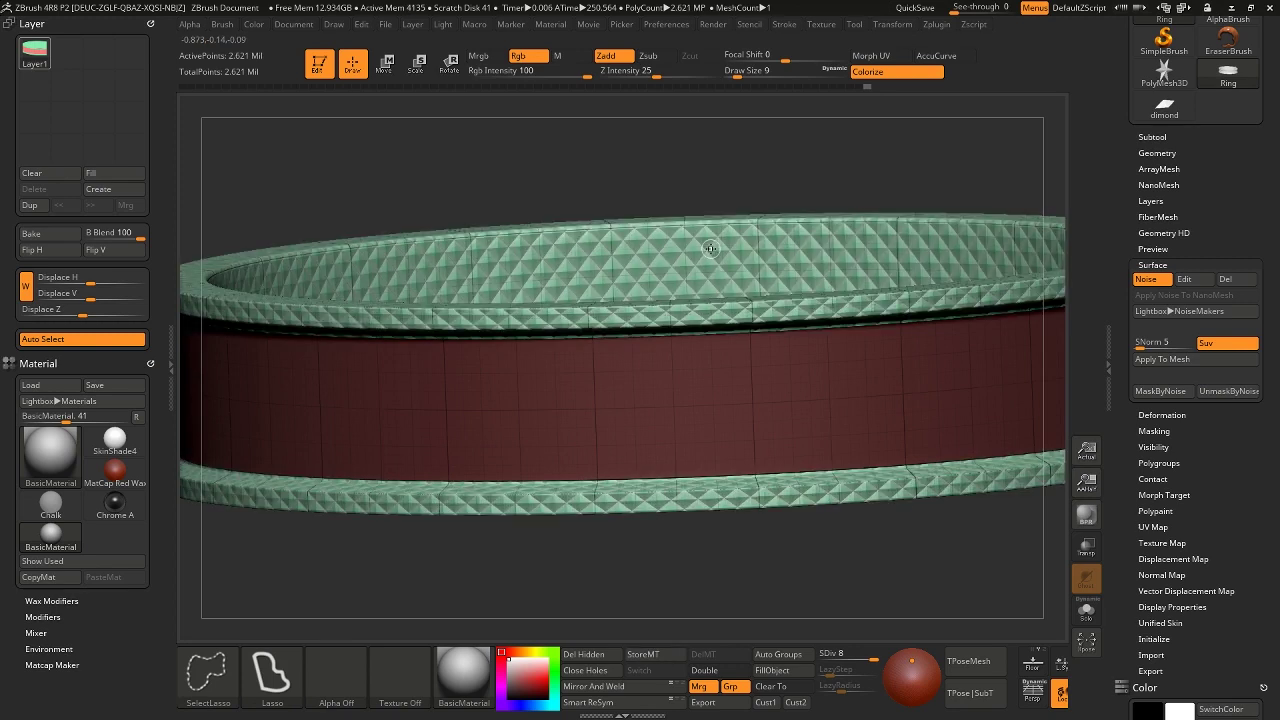
key(shift+f)
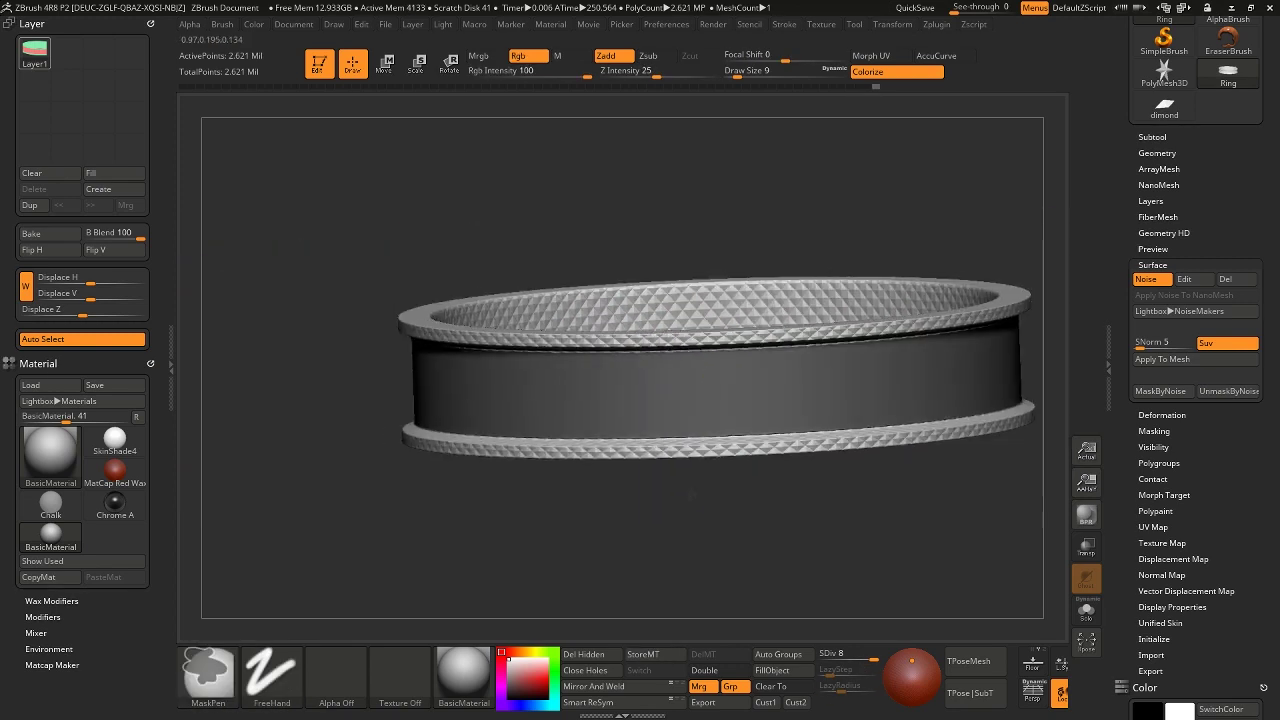
ctrl+click(692, 496)
Examine the diamond pattern on the unmasked outer band up close, especially along its upper edge
ctrl+right_drag(644, 438, 575, 502)
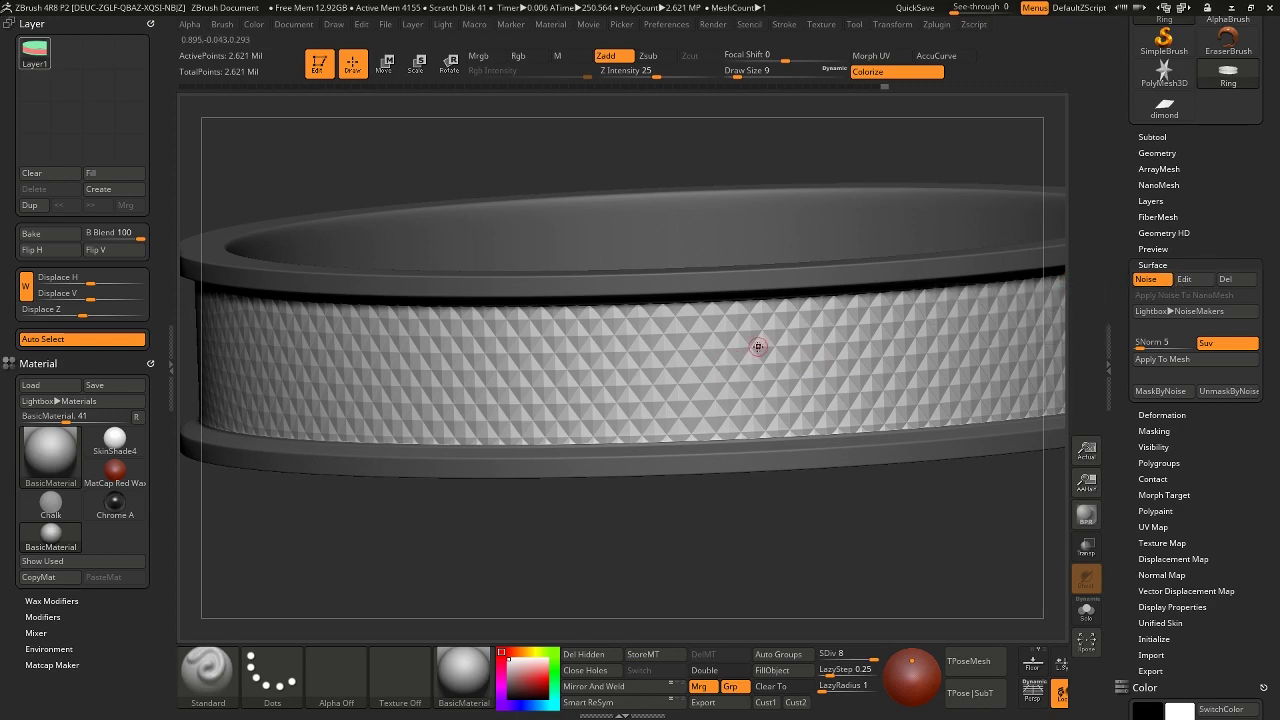
right_drag(757, 346, 714, 431)
key(space)
right_drag(760, 343, 755, 280)
mouse_move(755, 280)
ctrl+right_down()
mouse_move(755, 342)
mouse_move(724, 300)
mouse_move(722, 338)
ctrl+right_up()
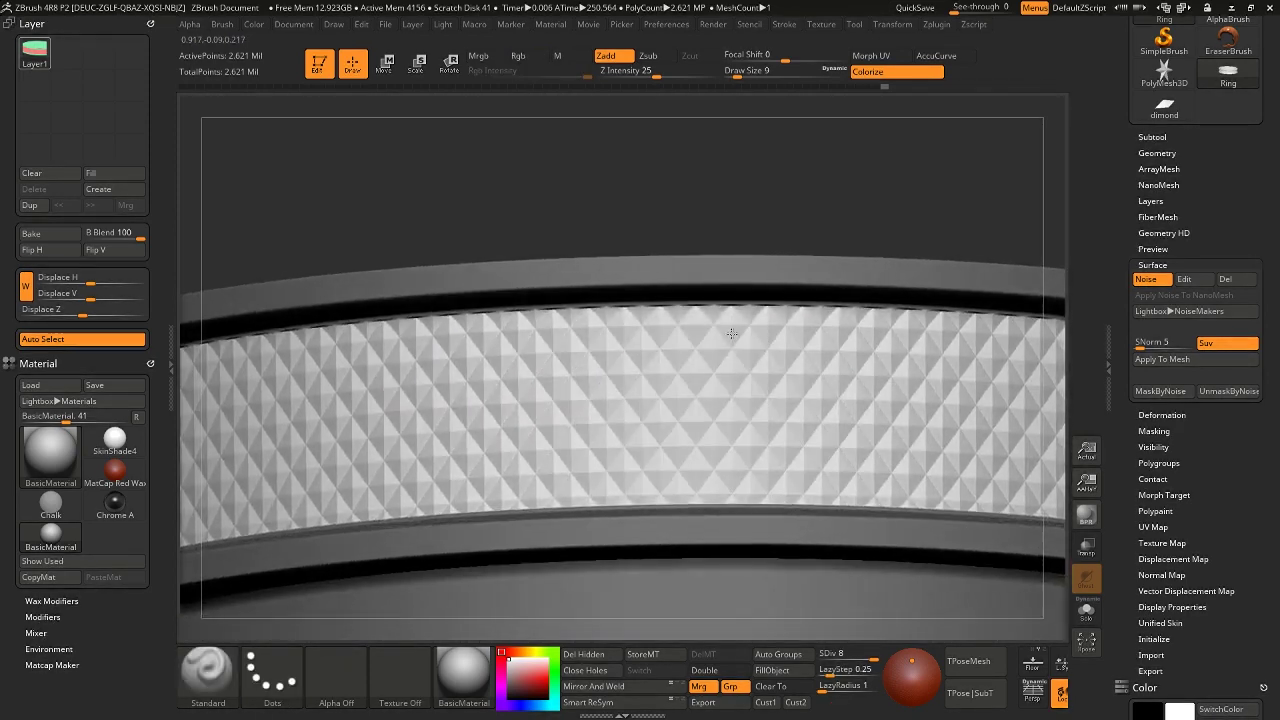
right_drag(630, 294, 691, 306)
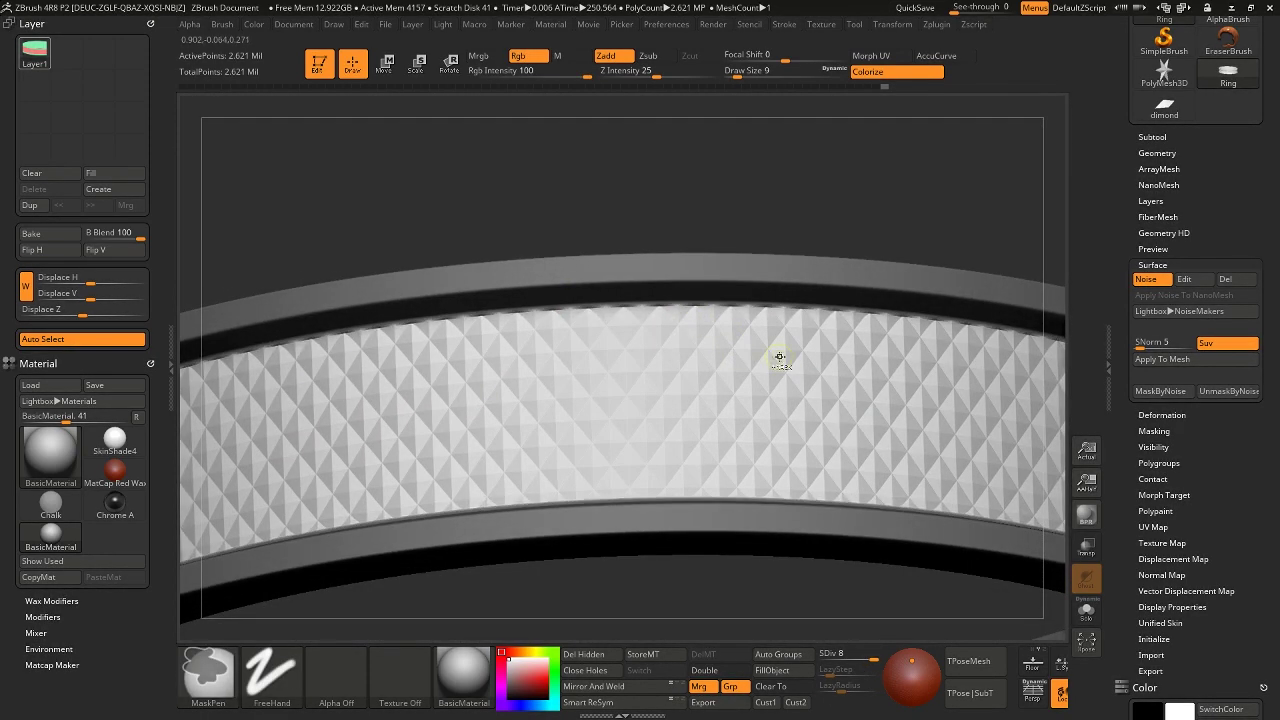
mouse_move(777, 357)
right_down()
mouse_move(749, 342)
mouse_move(826, 360)
right_up()
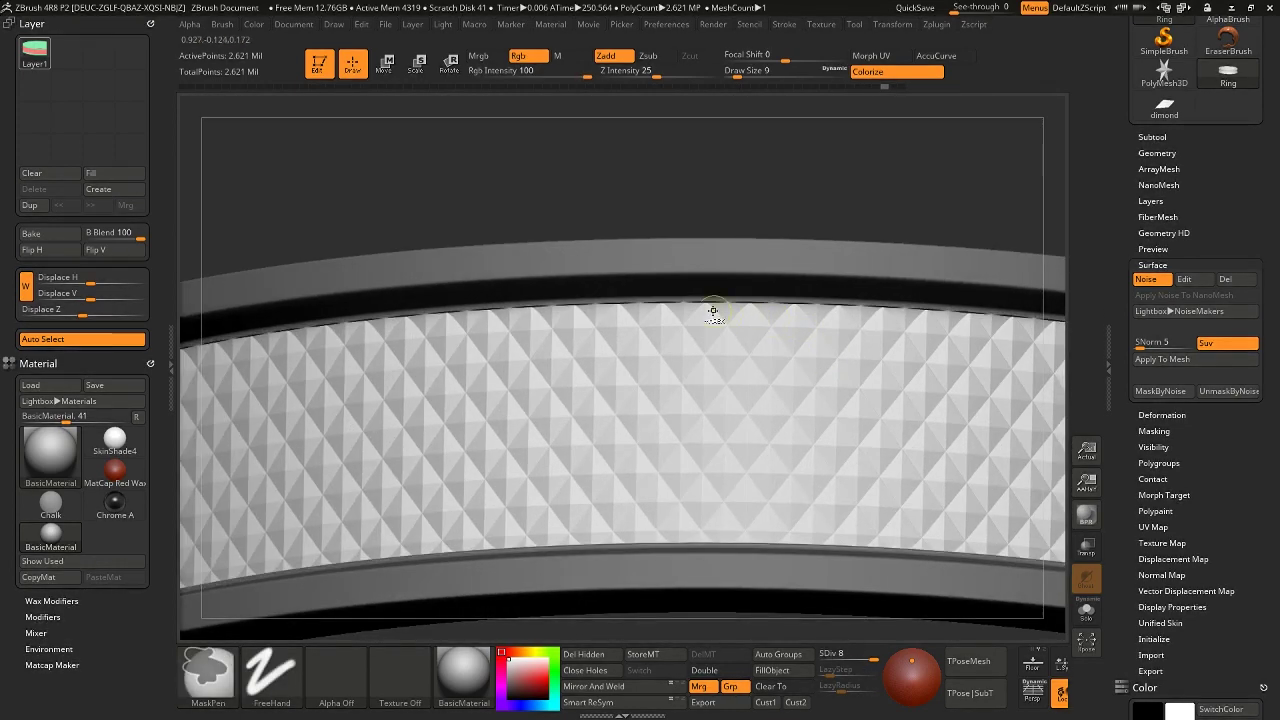
right_drag(714, 311, 761, 347)
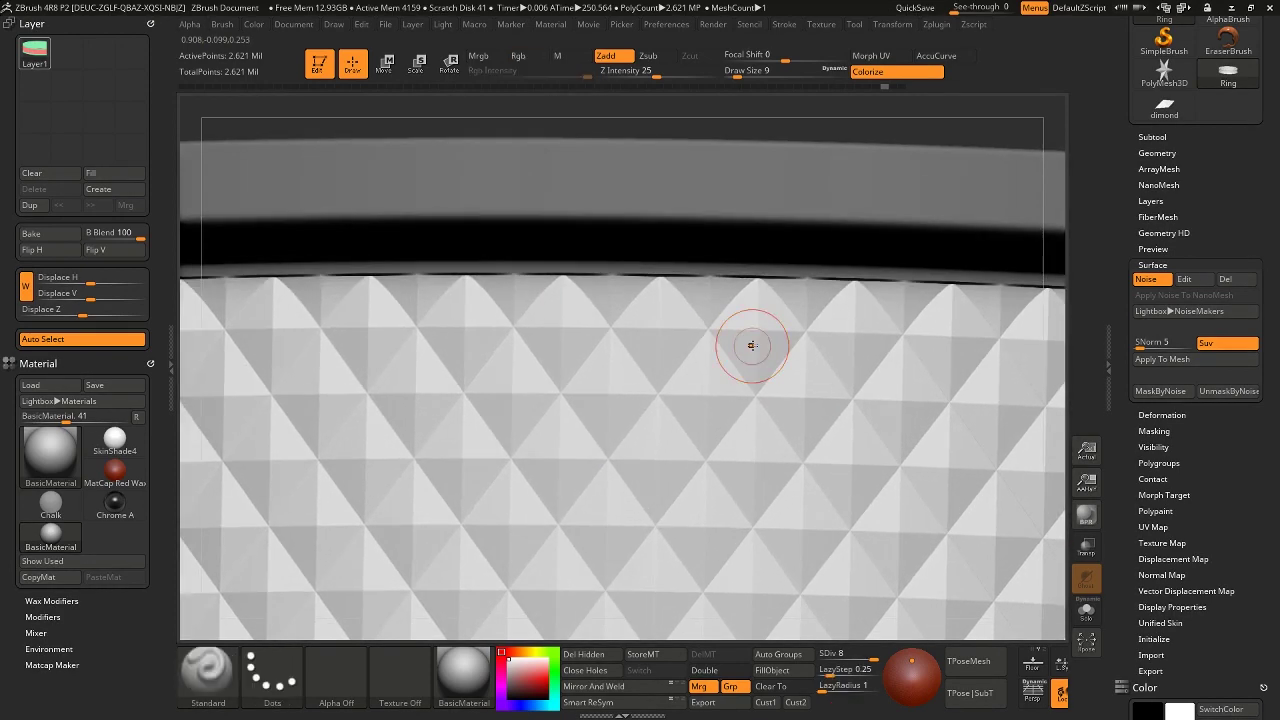
Turn off the surface noise, blur the mask along the outer band's edge, and turn the noise back on
click(1148, 280)
click(1150, 285)
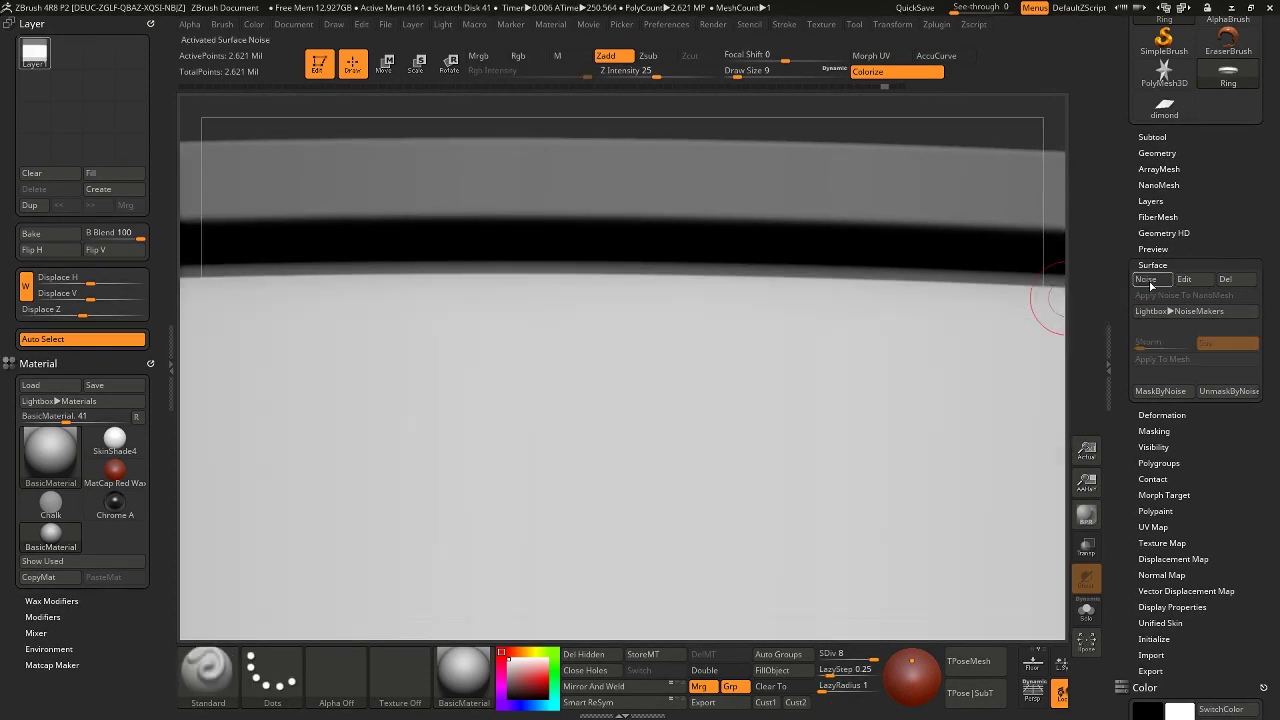
key(ctrl)
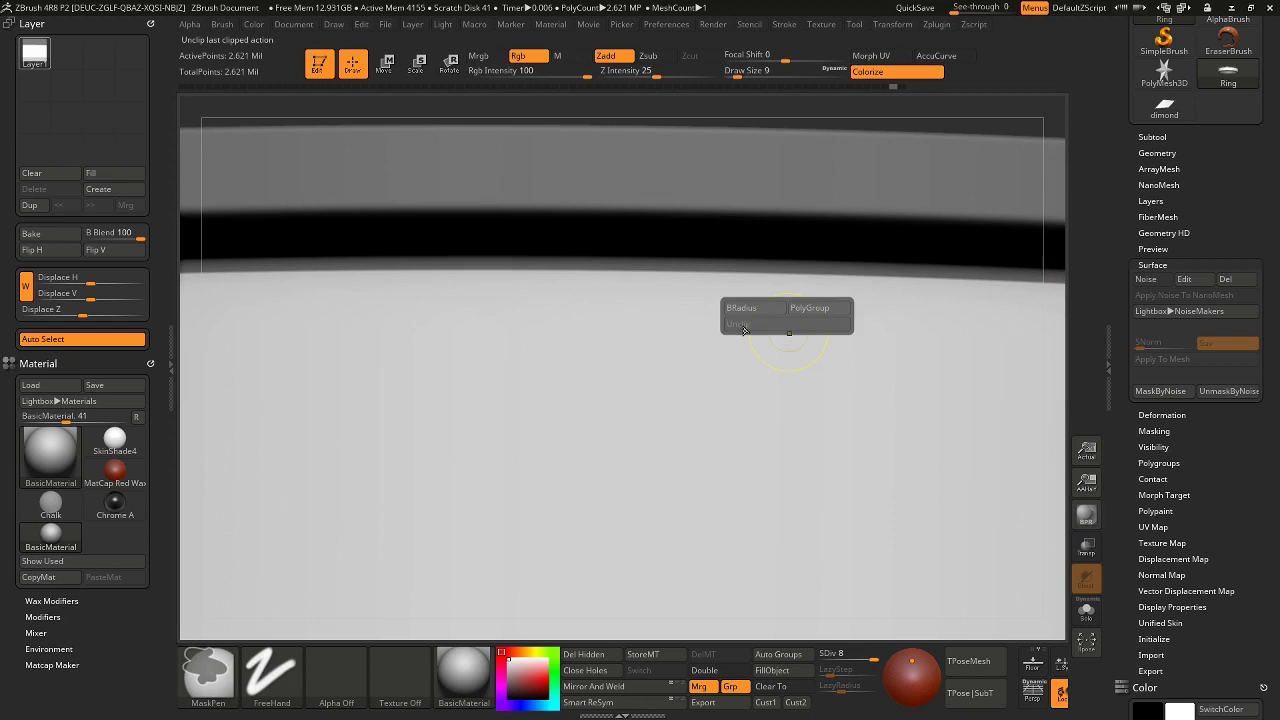
click(643, 357)
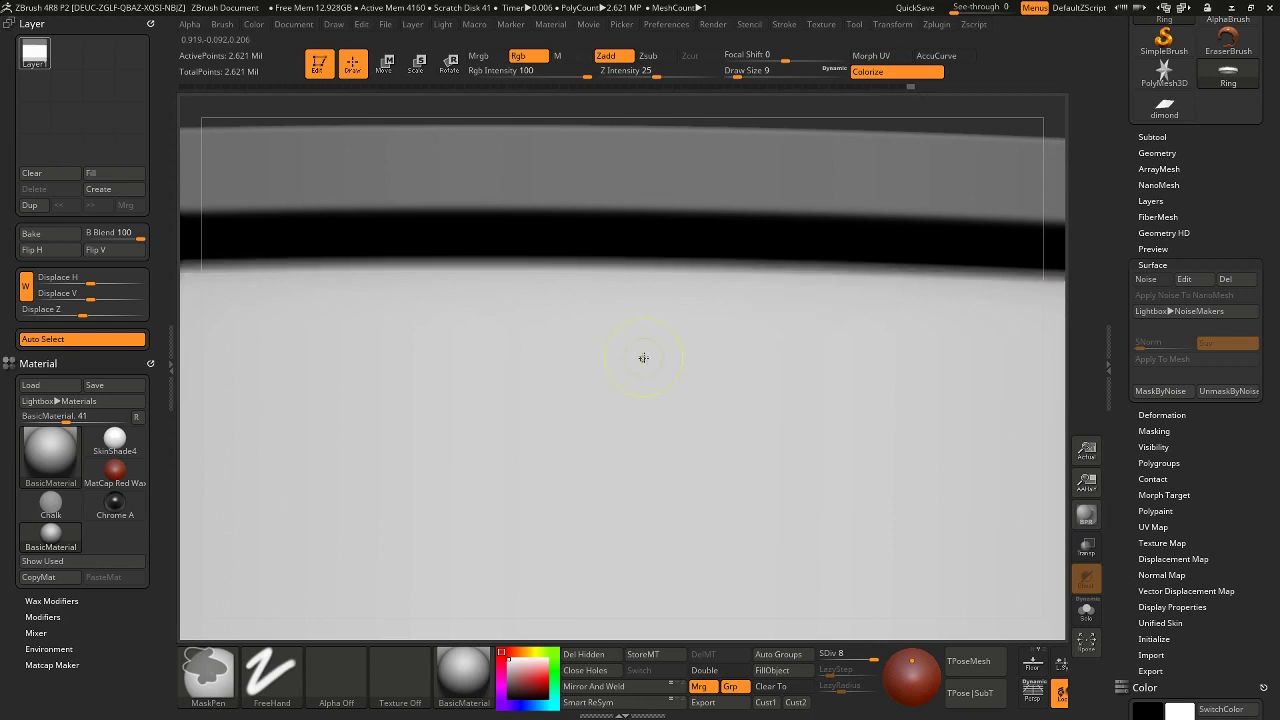
click(1146, 279)
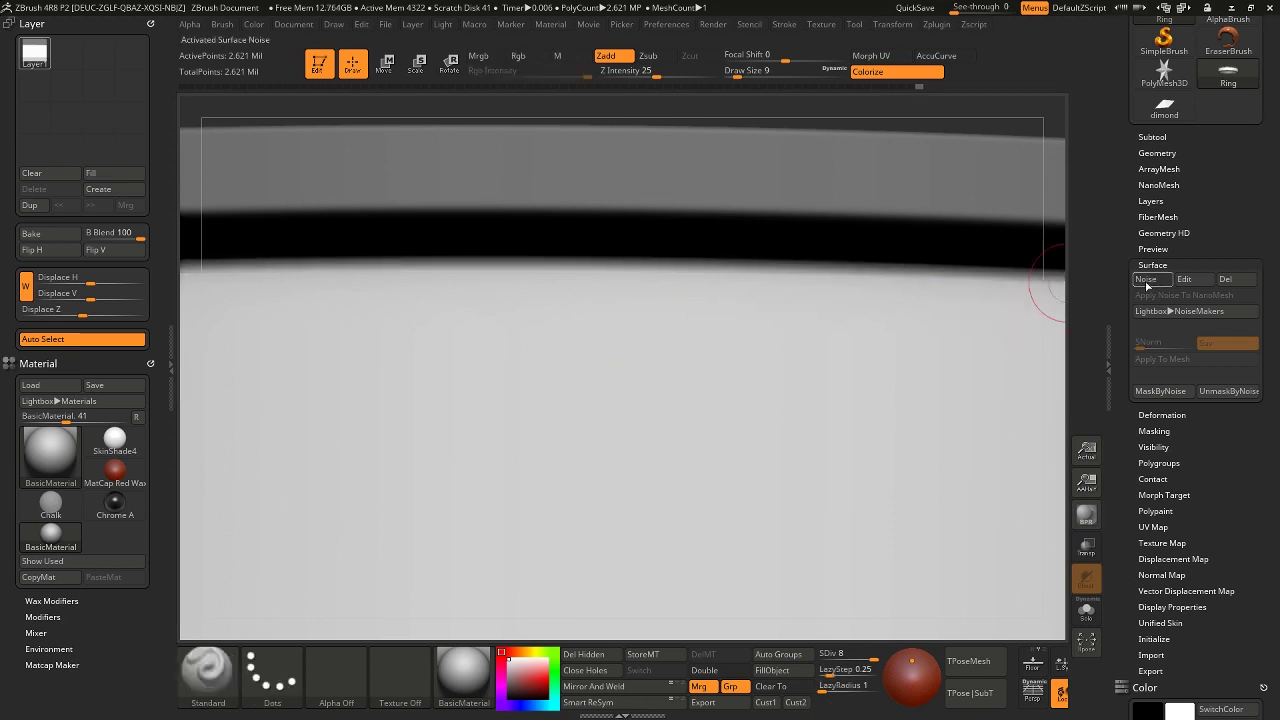
mouse_move(862, 312)
ctrl+right_down()
mouse_move(720, 303)
mouse_move(729, 323)
mouse_move(848, 397)
ctrl+right_up()
mouse_move(726, 384)
right_down()
mouse_move(724, 359)
mouse_move(808, 406)
right_up()
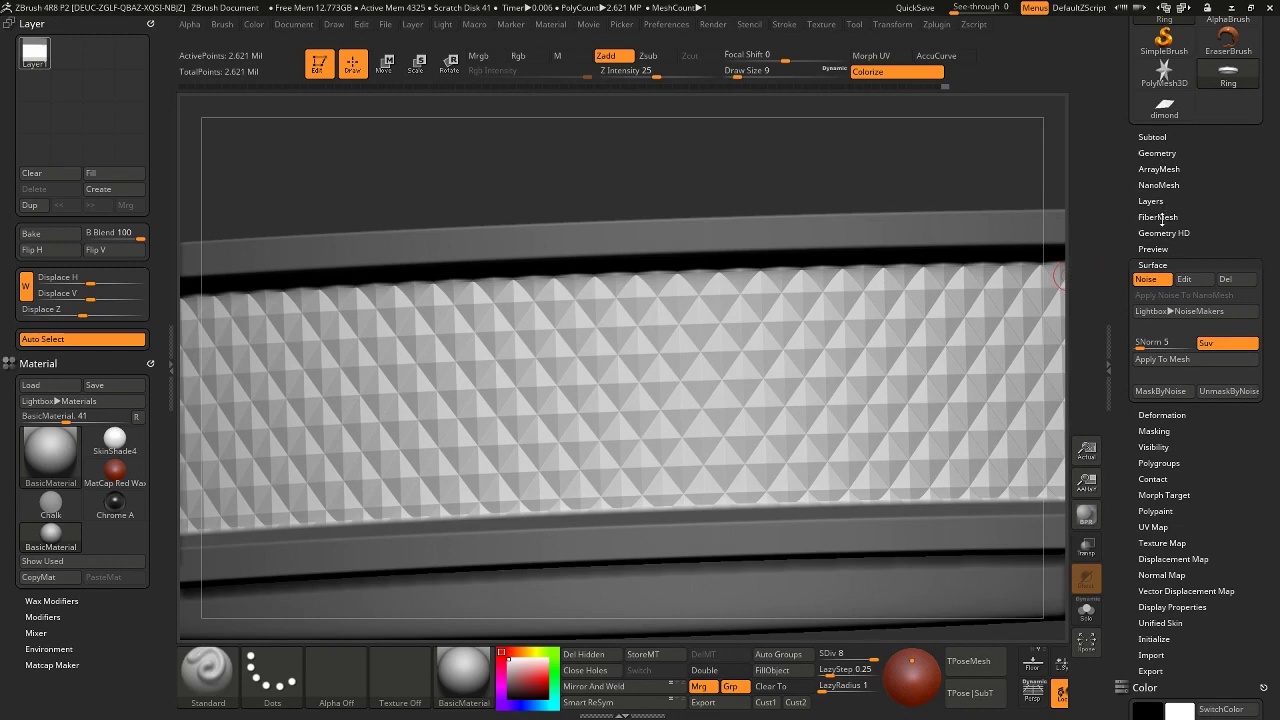
right_drag(860, 323, 900, 334)
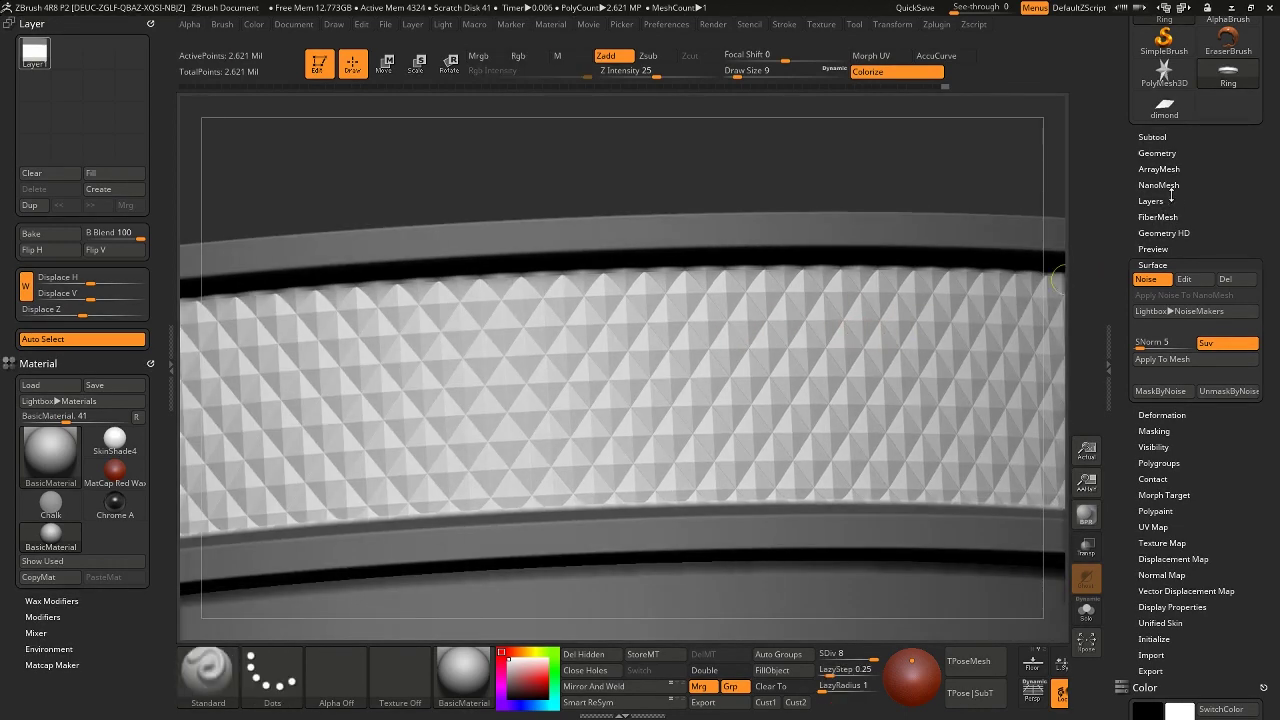
click(1150, 284)
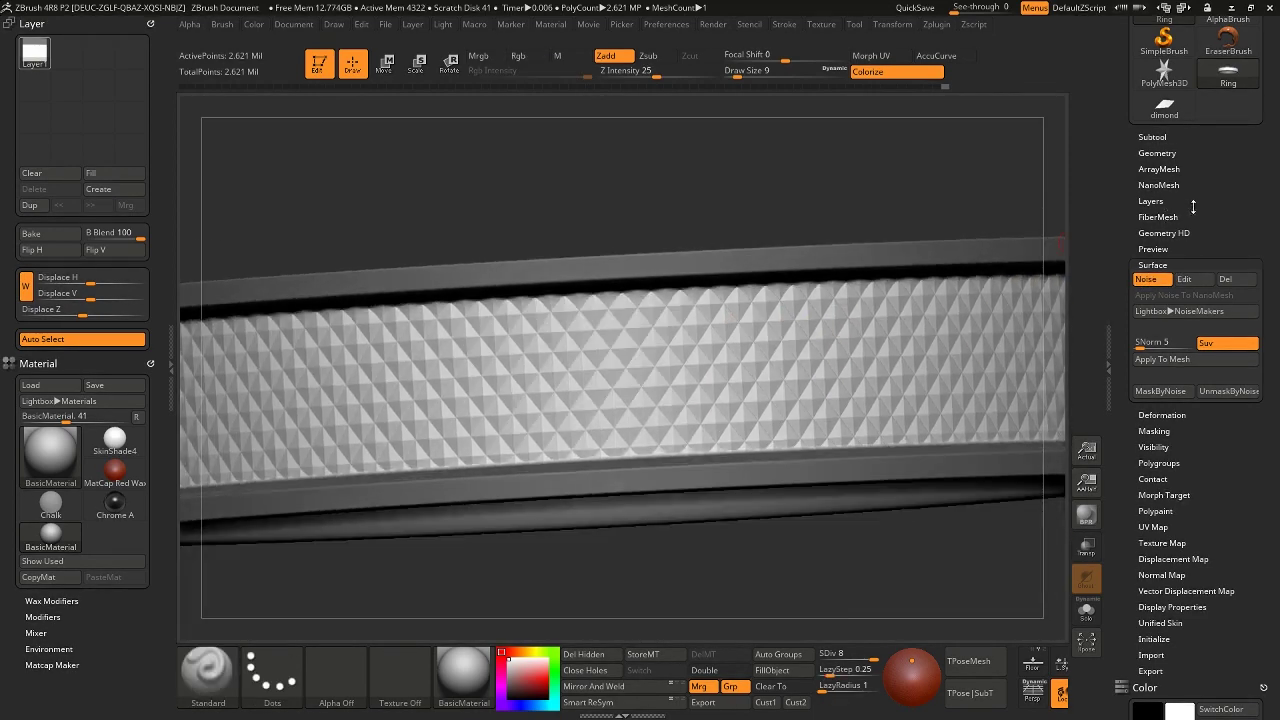
Create a new sculpting layer on the ring and apply the surface noise to the mesh
click(1151, 201)
click(1150, 392)
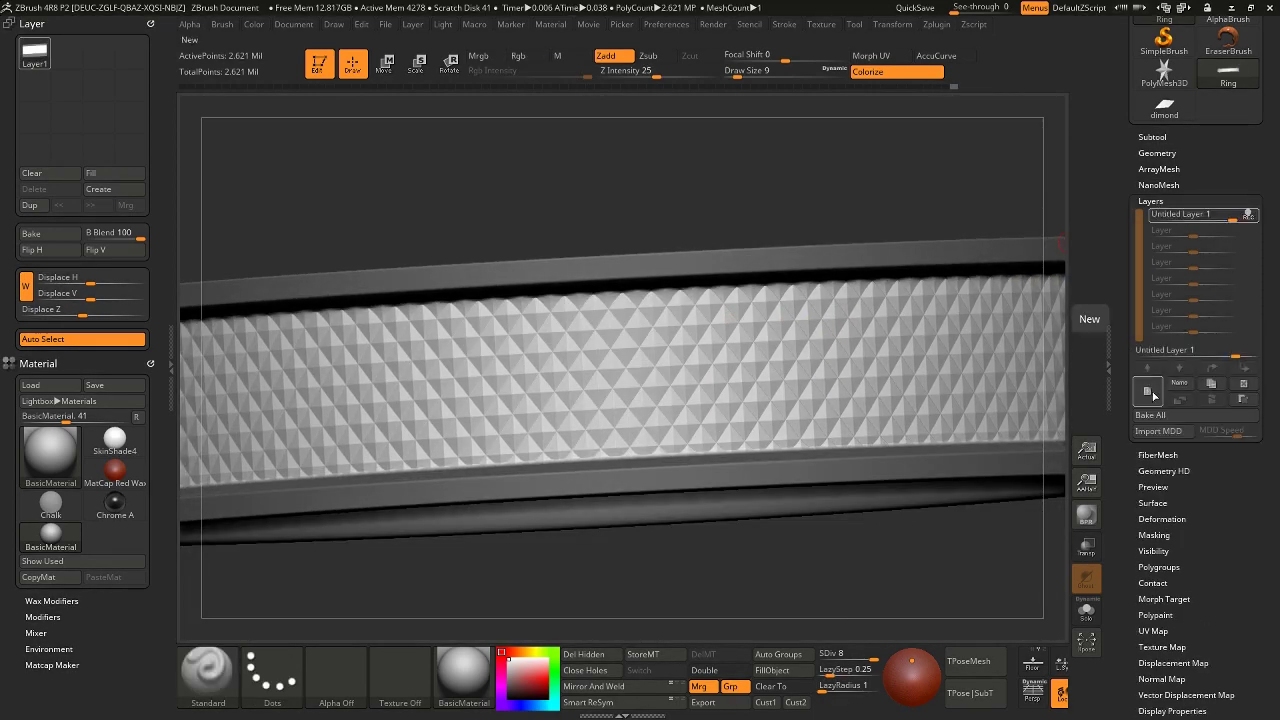
click(1166, 503)
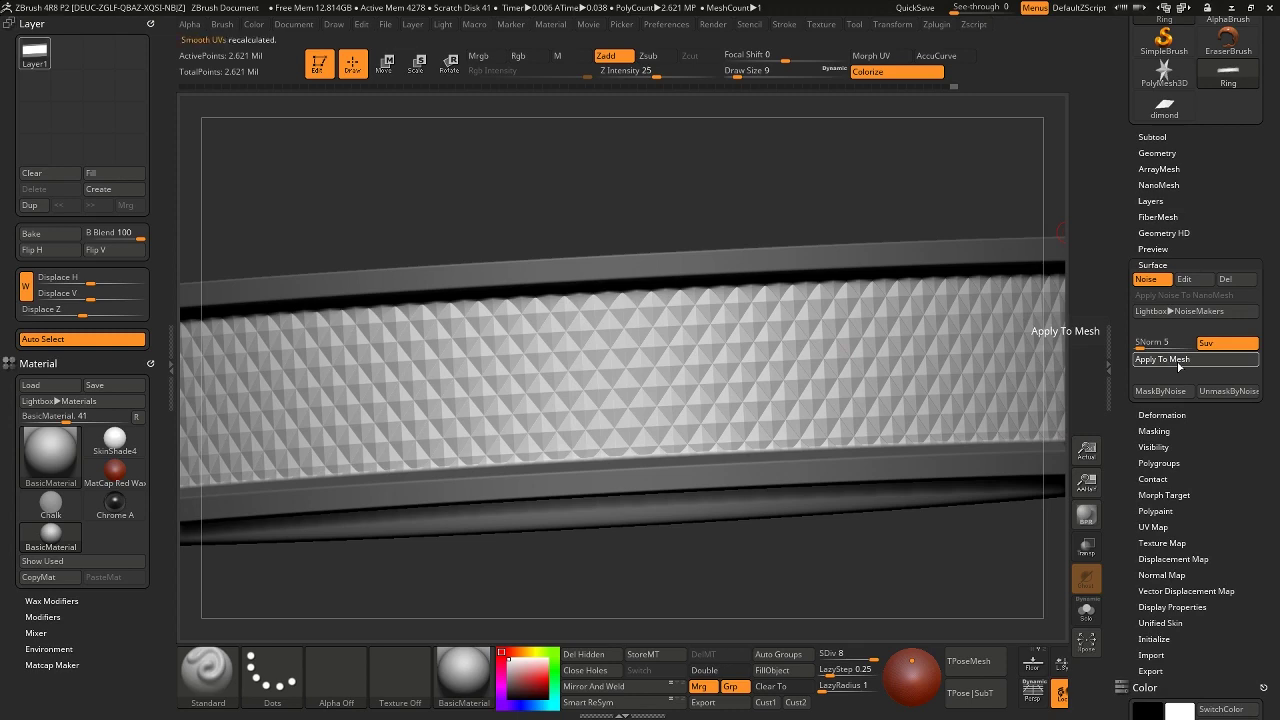
click(1180, 359)
Clear the mask from the ring and check the applied diamond relief on the outer band
mouse_move(937, 338)
right_down()
mouse_move(963, 335)
mouse_move(926, 363)
right_up()
key(ctrl)
ctrl+click(904, 147)
ctrl+drag(904, 146, 926, 180)
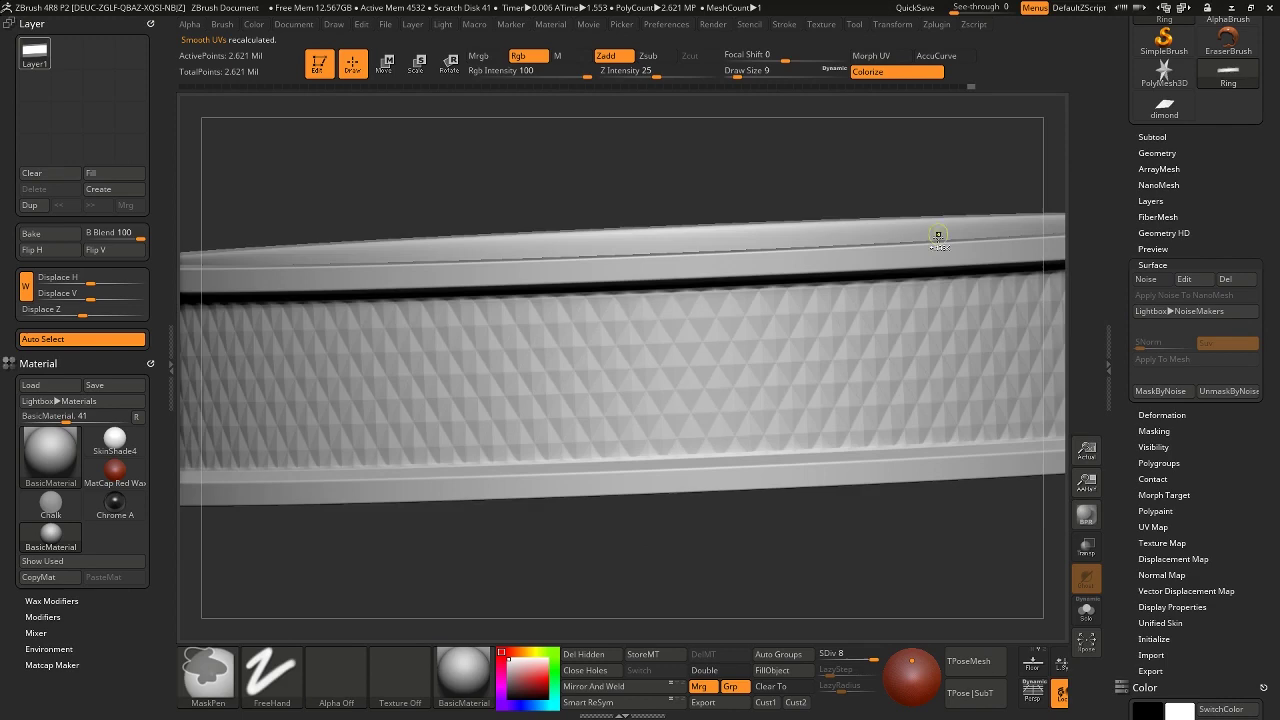
mouse_move(920, 334)
ctrl+right_down()
mouse_move(842, 312)
mouse_move(693, 340)
mouse_move(805, 352)
mouse_move(786, 330)
mouse_move(771, 346)
mouse_move(797, 367)
ctrl+right_up()
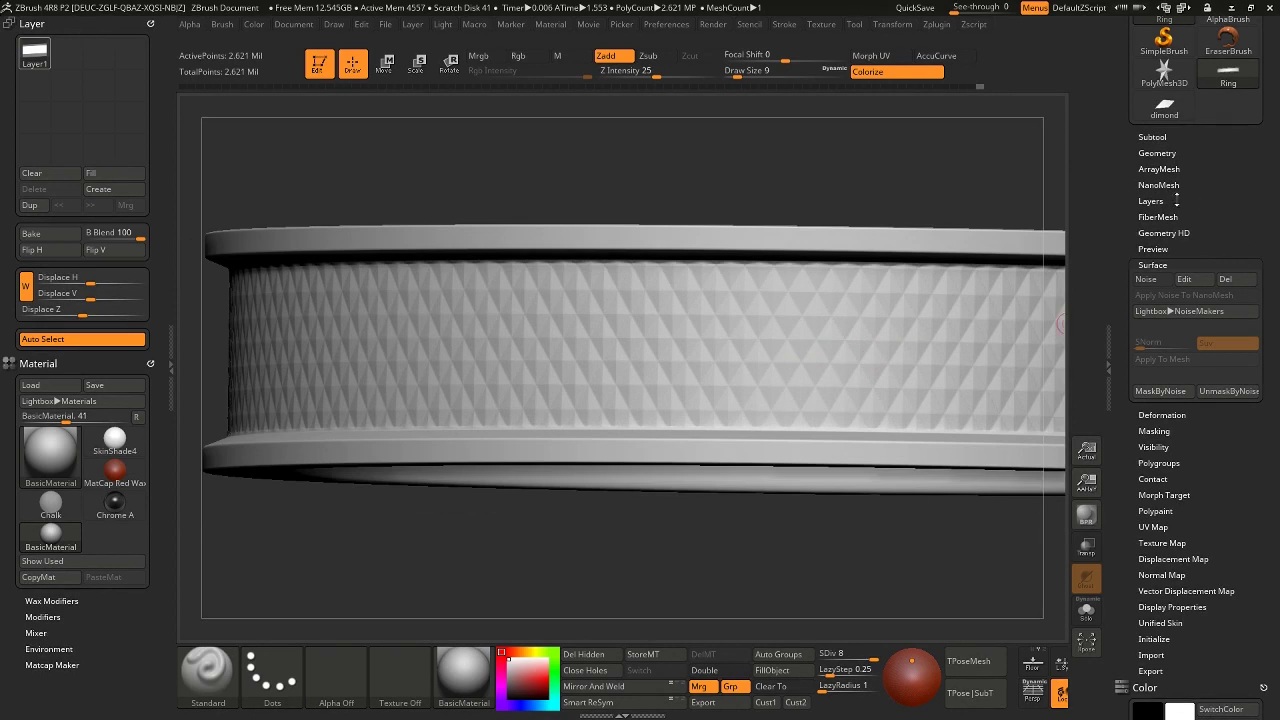
Stop recording on the noise layer and raise its intensity first to 3 and finally to 5
click(1159, 201)
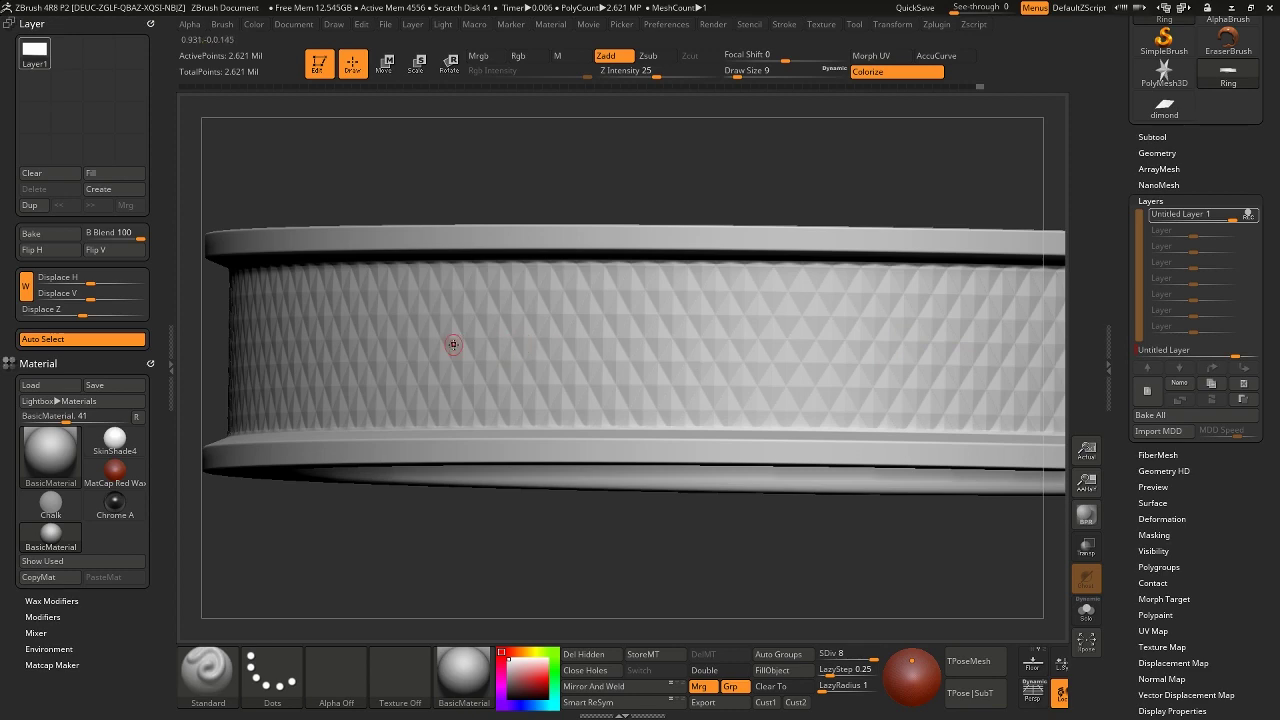
key(ctrl+shift+z)
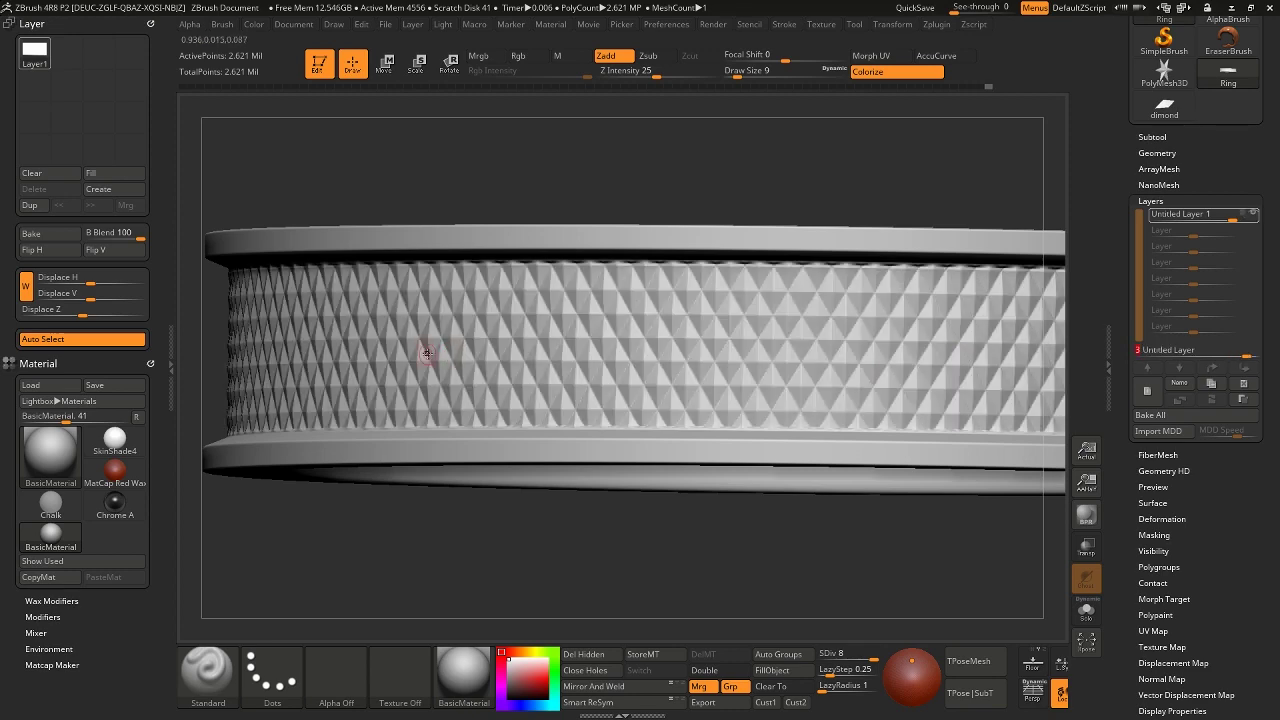
right_drag(525, 332, 750, 470)
alt+right_drag(771, 349, 856, 371)
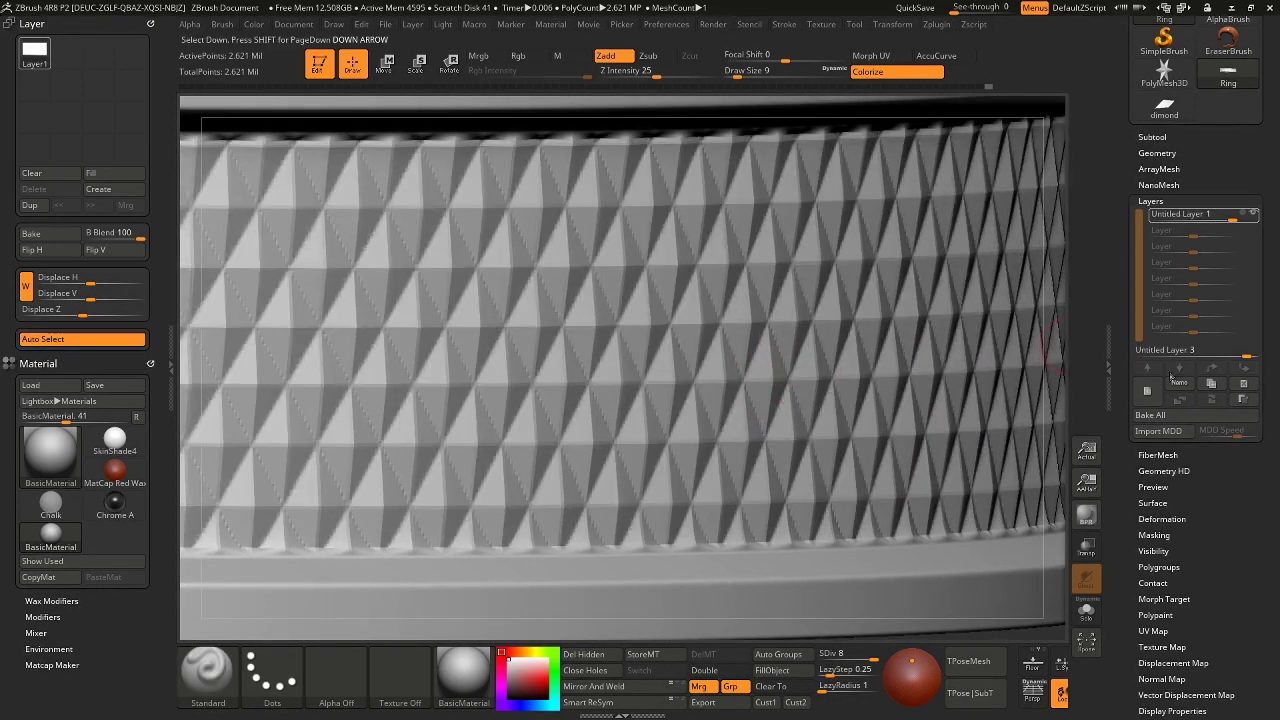
drag(1170, 351, 1171, 352)
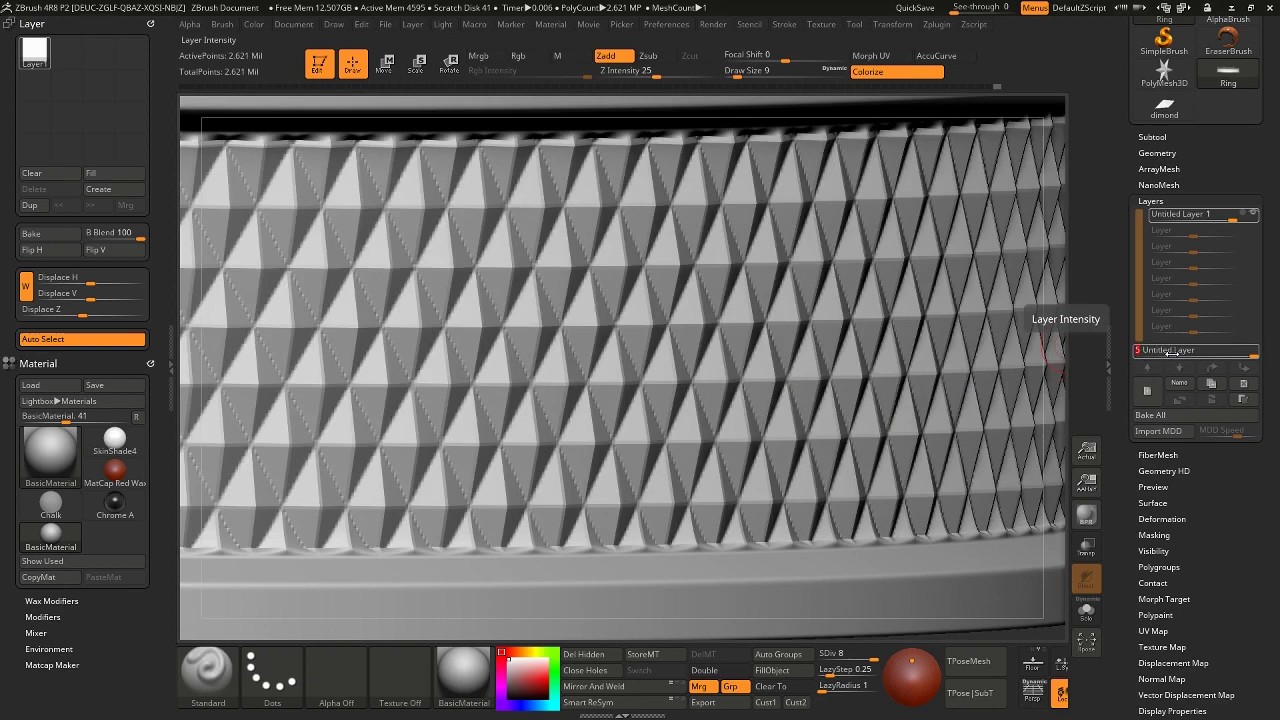
Examine the diamond relief up close along the ring's outer band, checking the facet edges and the borders with the rims
alt+right_drag(930, 349, 871, 351)
ctrl+right_drag(814, 320, 772, 327)
ctrl+right_drag(689, 323, 786, 343)
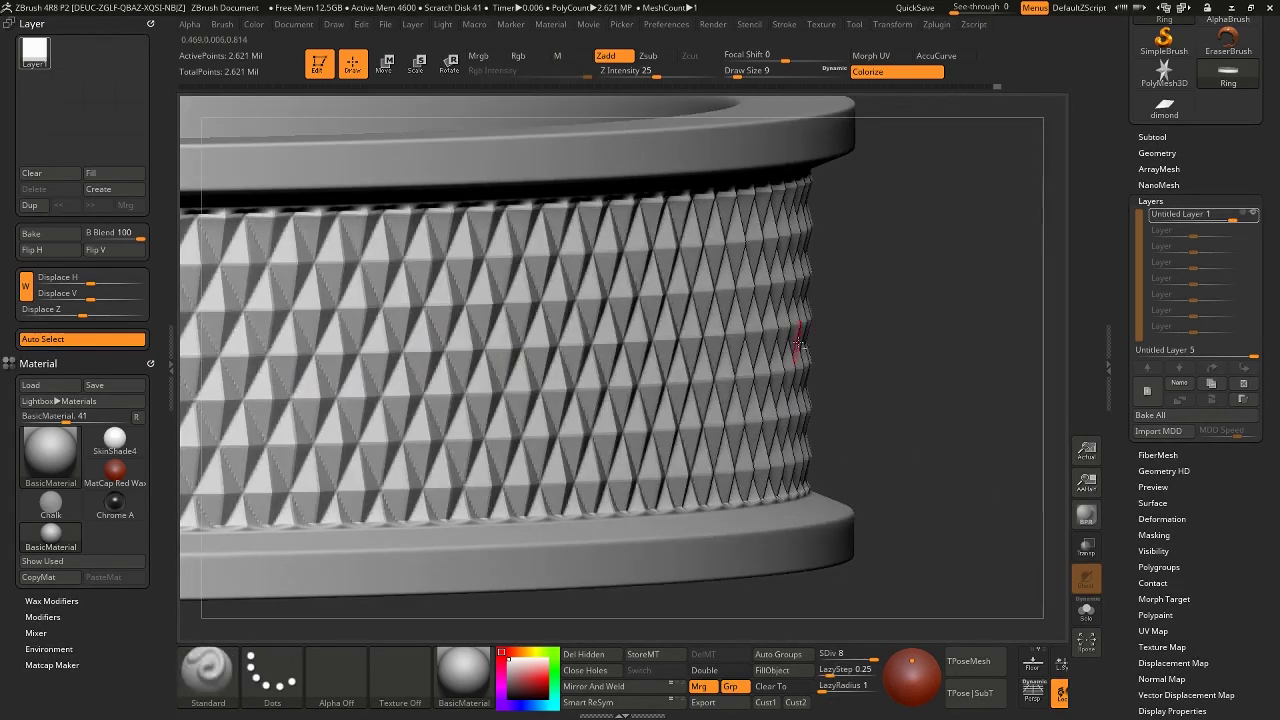
key(ctrl)
mouse_move(618, 328)
right_down()
mouse_move(743, 314)
mouse_move(741, 340)
mouse_move(668, 318)
mouse_move(706, 346)
right_up()
key(ctrl)
ctrl+right_drag(817, 372, 884, 376)
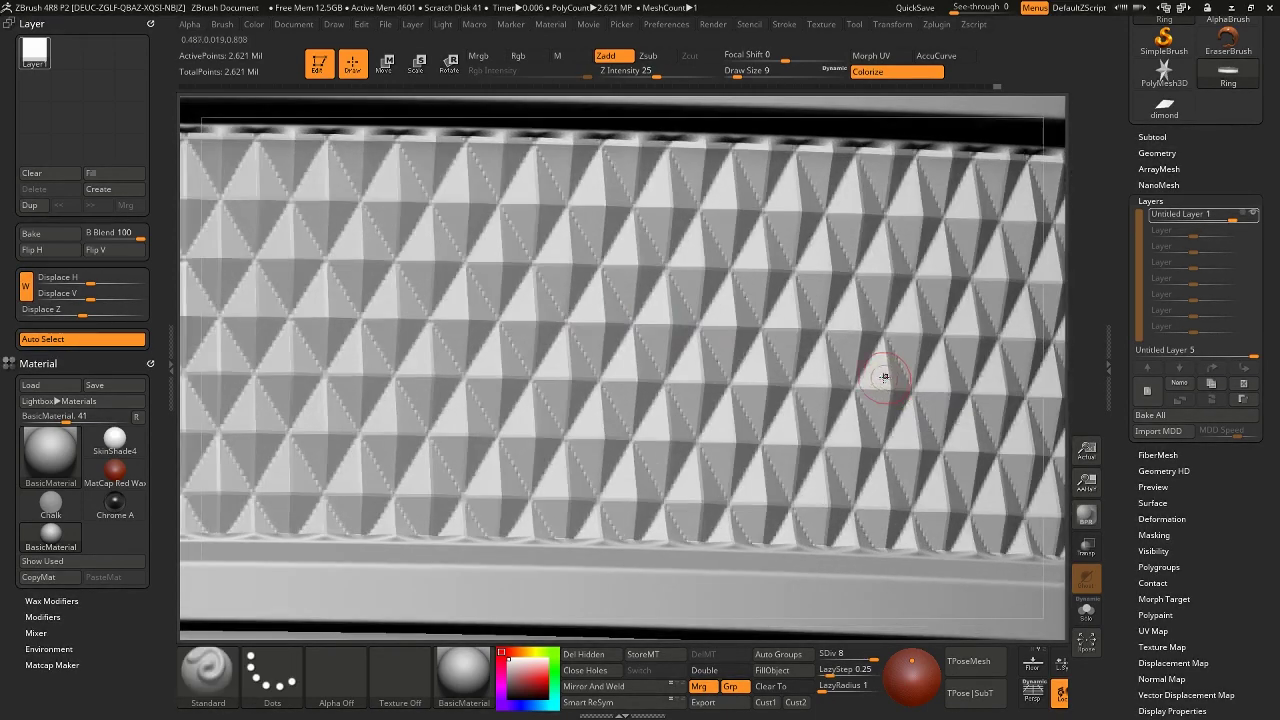
mouse_move(746, 337)
ctrl+right_down()
mouse_move(692, 360)
mouse_move(654, 354)
mouse_move(625, 325)
mouse_move(650, 360)
mouse_move(740, 332)
mouse_move(732, 190)
ctrl+right_up()
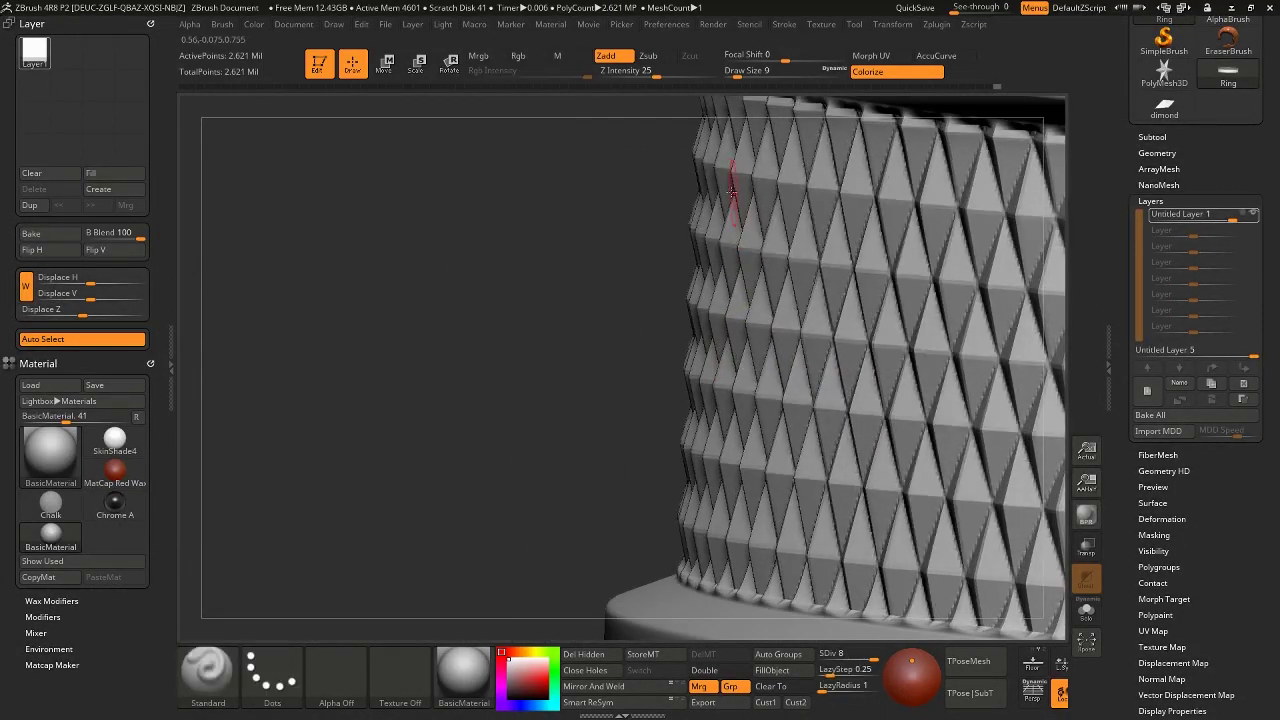
ctrl+right_drag(868, 236, 824, 213)
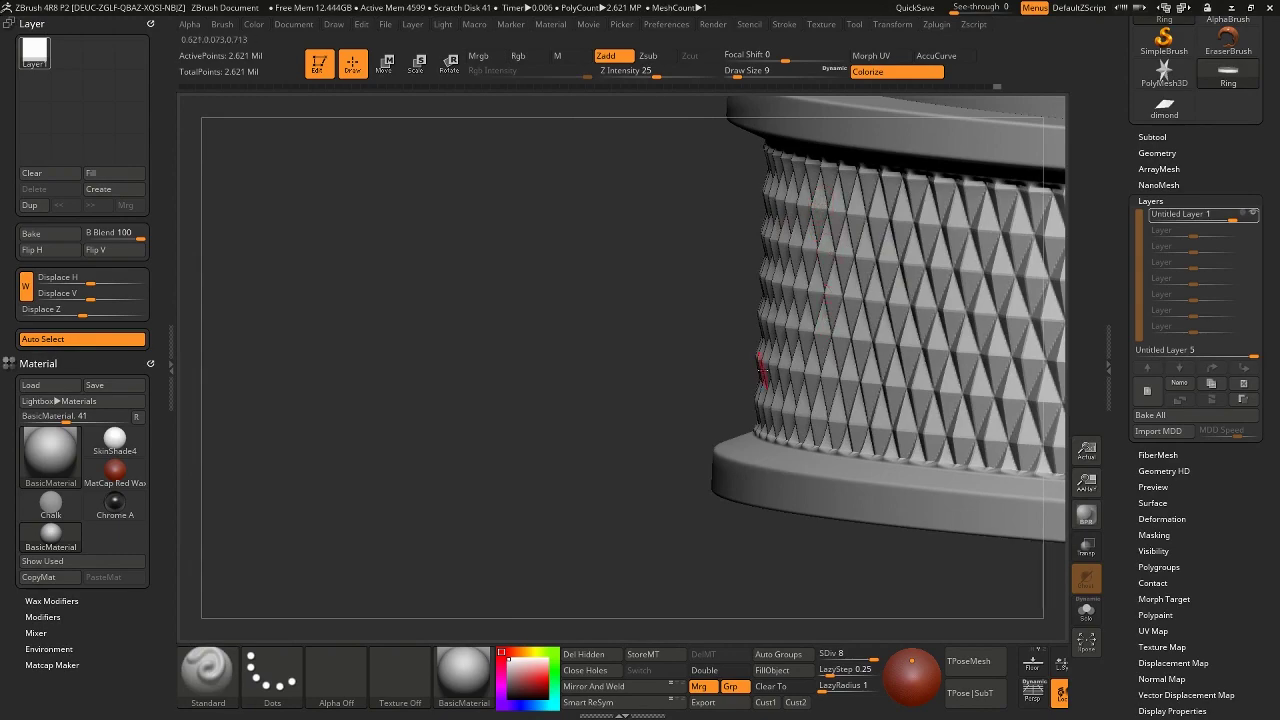
mouse_move(762, 370)
right_down()
mouse_move(640, 355)
mouse_move(794, 371)
mouse_move(694, 383)
mouse_move(700, 362)
mouse_move(732, 372)
right_up()
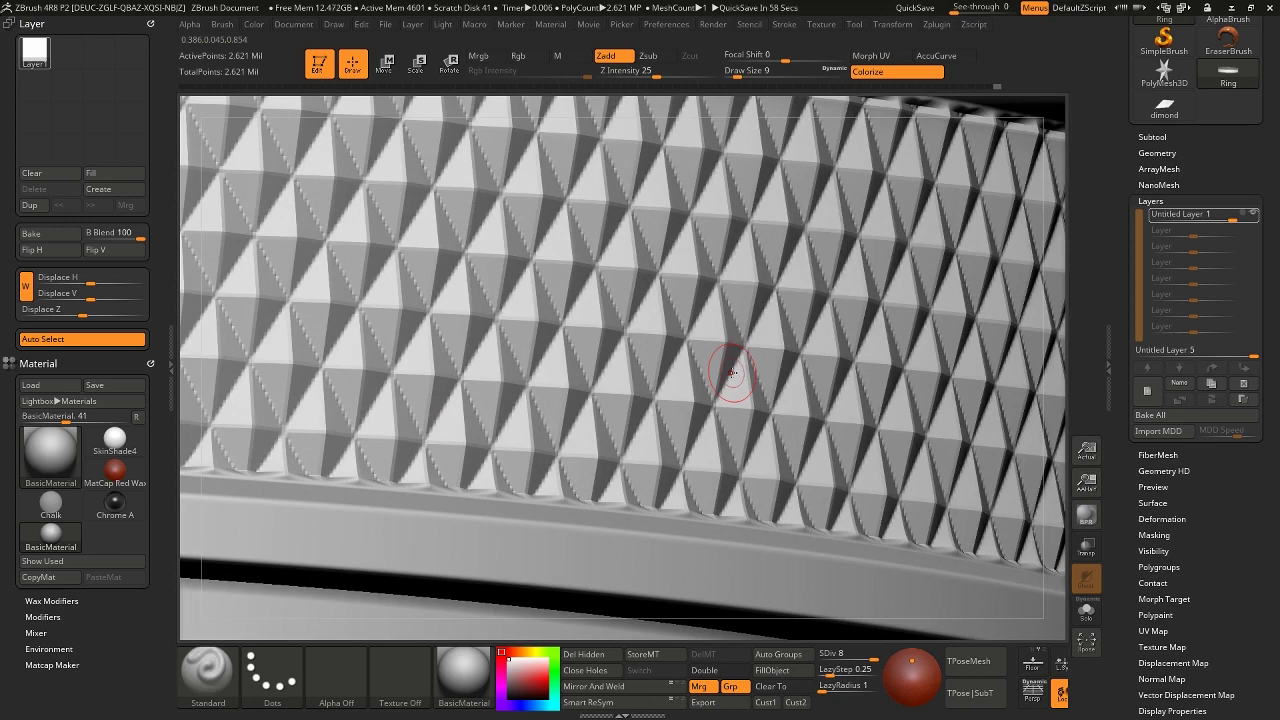
mouse_move(721, 359)
right_down()
mouse_move(742, 348)
mouse_move(700, 326)
mouse_move(730, 363)
mouse_move(705, 343)
mouse_move(640, 335)
mouse_move(603, 358)
mouse_move(623, 371)
mouse_move(670, 366)
mouse_move(632, 338)
right_up()
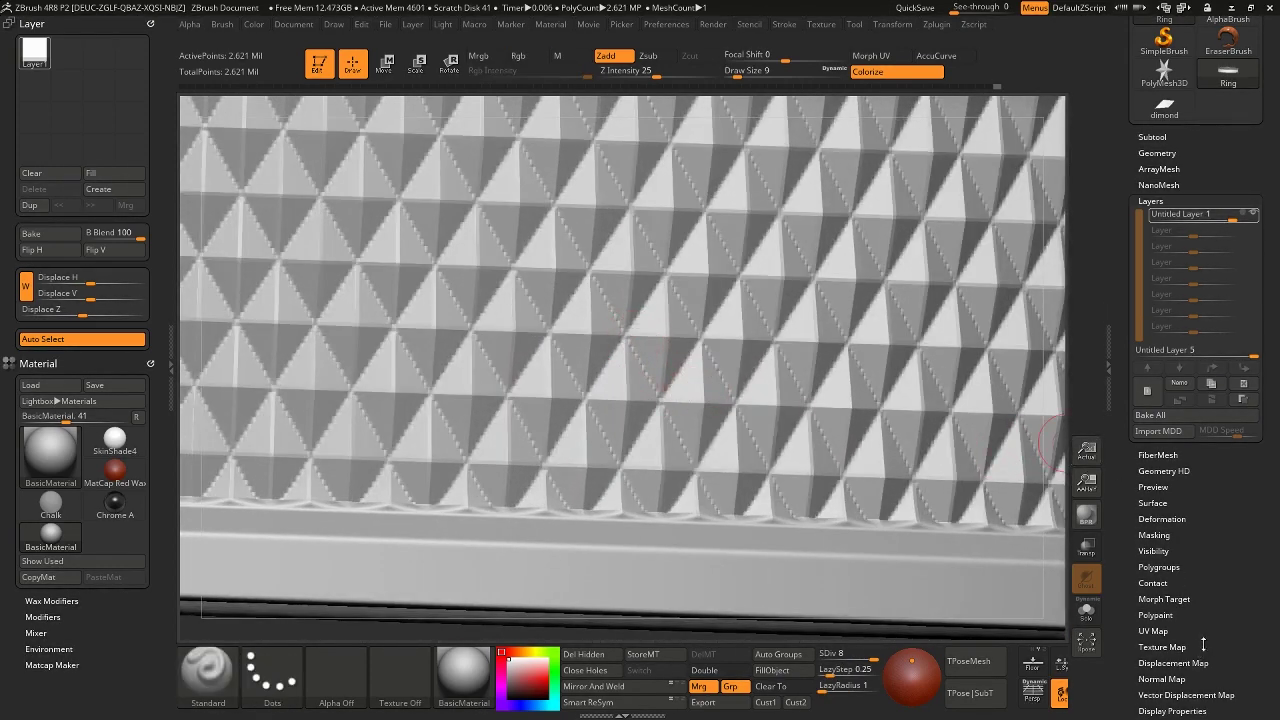
Soften the stepped facet edges of the diamond relief with the Smooth deformation
drag(1203, 645, 1220, 593)
drag(1222, 663, 1235, 596)
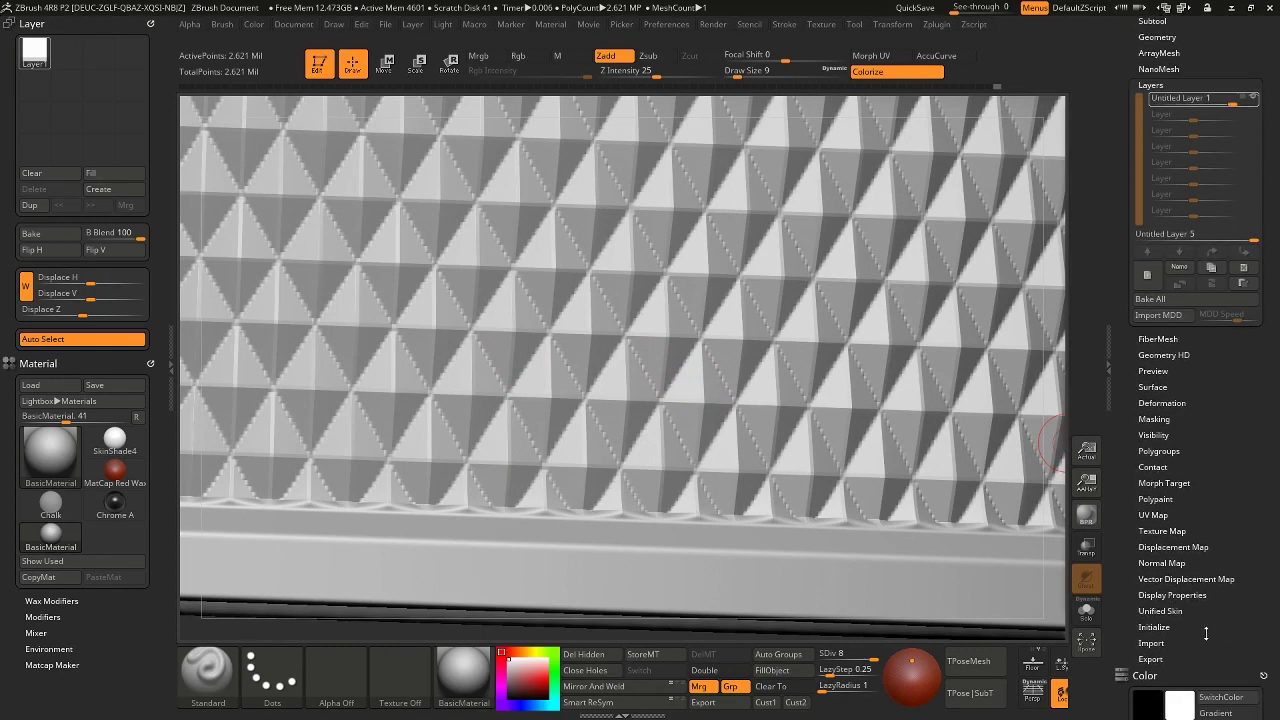
click(1174, 402)
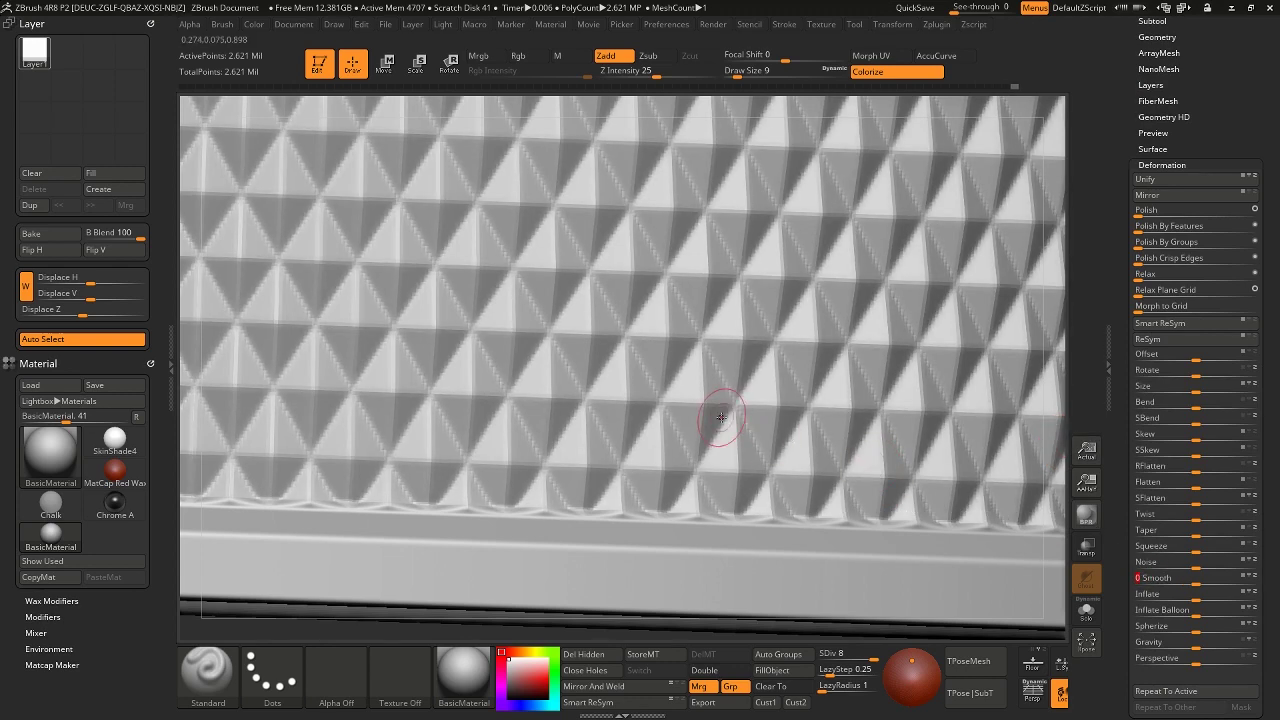
mouse_move(788, 453)
ctrl+right_down()
mouse_move(861, 443)
mouse_move(841, 432)
mouse_move(883, 440)
ctrl+right_up()
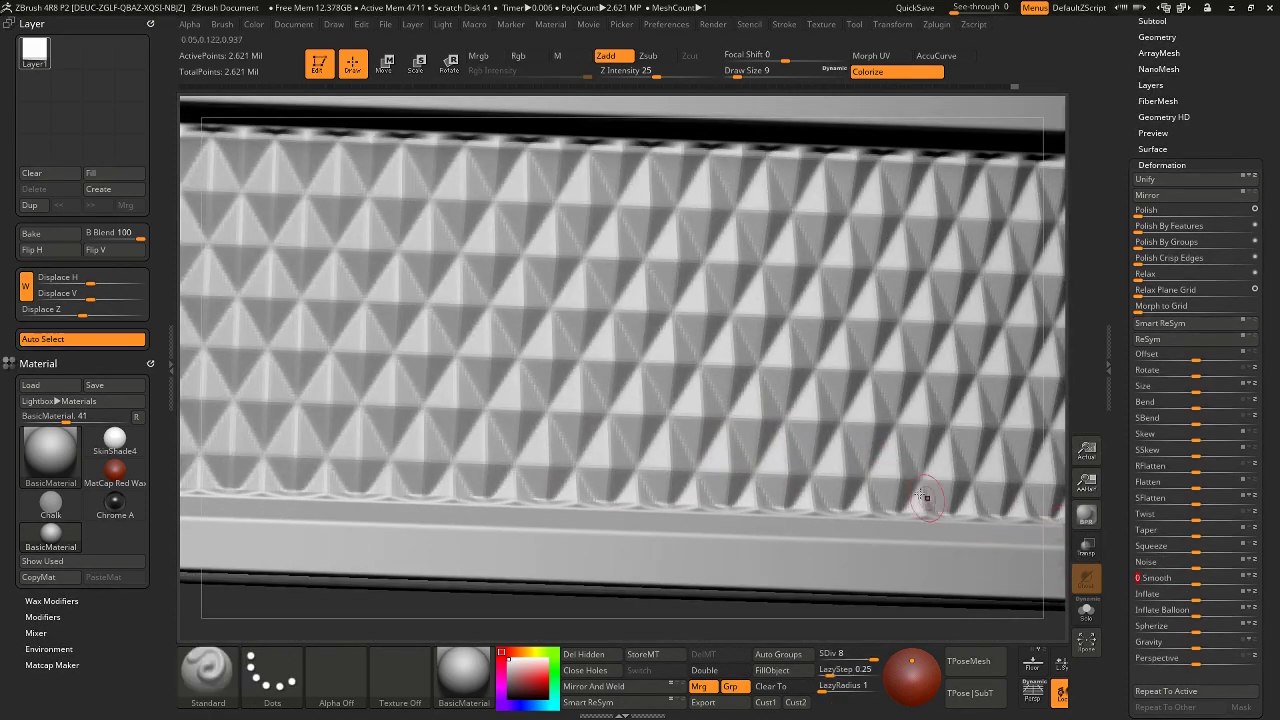
Inspect the whole ring from several angles and distances to judge the smoothed diamond pattern around the outer band
ctrl+right_drag(877, 445, 817, 474)
drag(817, 474, 776, 508)
mouse_move(776, 508)
right_down()
mouse_move(783, 463)
mouse_move(774, 526)
mouse_move(744, 495)
right_up()
mouse_move(766, 469)
mouse_down()
mouse_move(796, 500)
mouse_move(820, 469)
mouse_move(815, 489)
mouse_move(751, 432)
mouse_move(815, 461)
mouse_up()
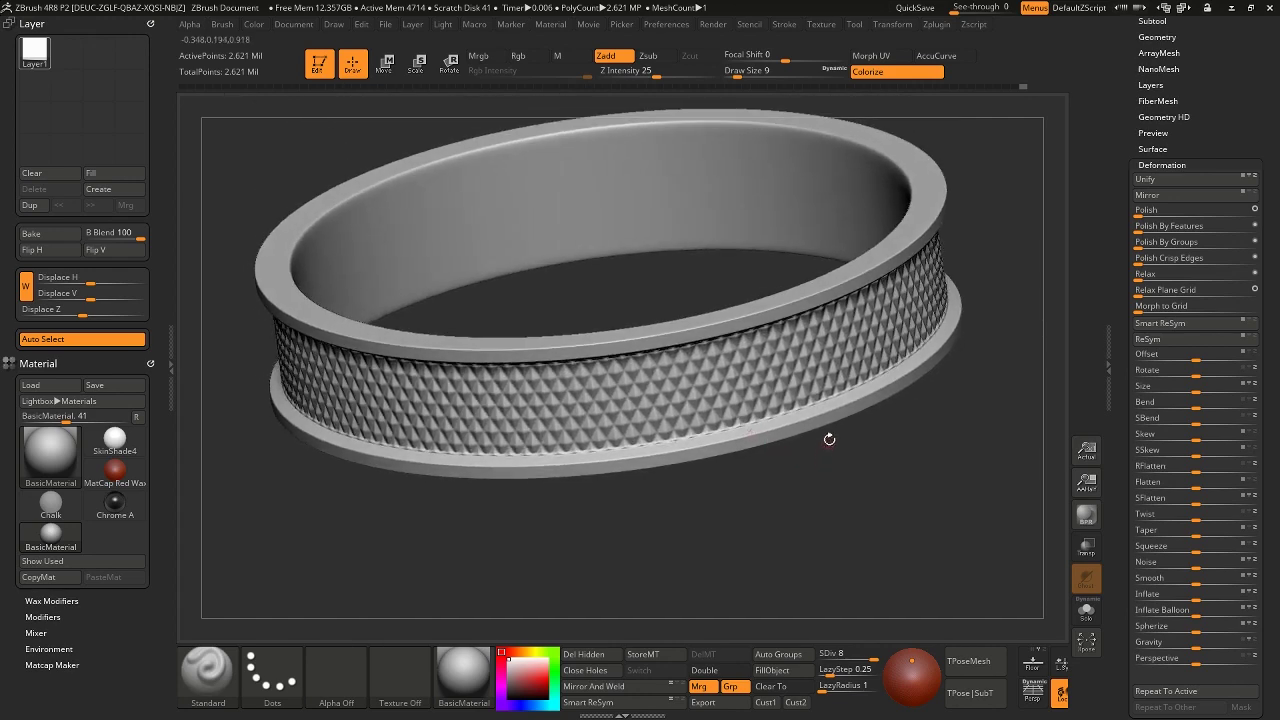
mouse_move(865, 417)
mouse_down()
mouse_move(805, 442)
mouse_move(846, 443)
mouse_move(803, 431)
mouse_move(814, 443)
mouse_move(754, 459)
mouse_move(831, 463)
mouse_move(801, 464)
mouse_move(846, 423)
mouse_move(840, 433)
mouse_up()
mouse_move(840, 433)
right_down()
mouse_move(688, 443)
mouse_move(794, 434)
mouse_move(760, 434)
mouse_move(790, 384)
right_up()
key(ctrl)
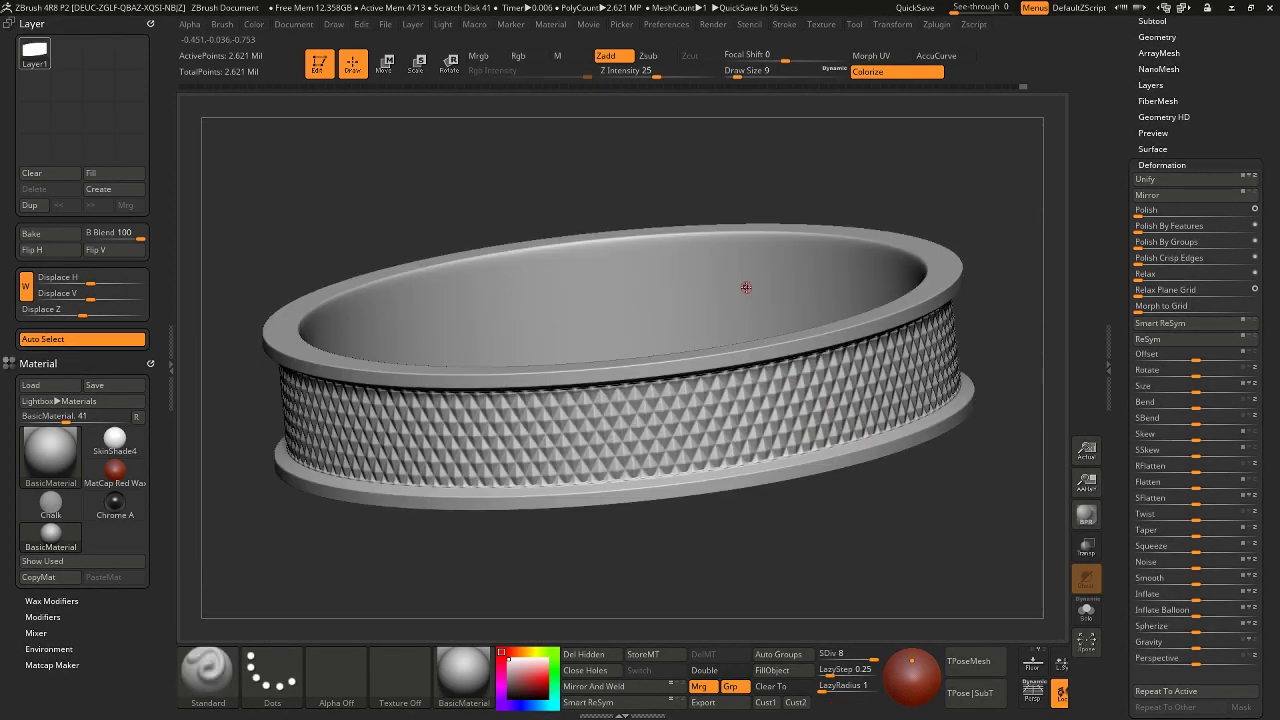
mouse_move(748, 175)
right_down()
mouse_move(794, 163)
mouse_move(706, 323)
mouse_move(788, 325)
mouse_move(754, 446)
right_up()
ctrl+right_click(754, 448)
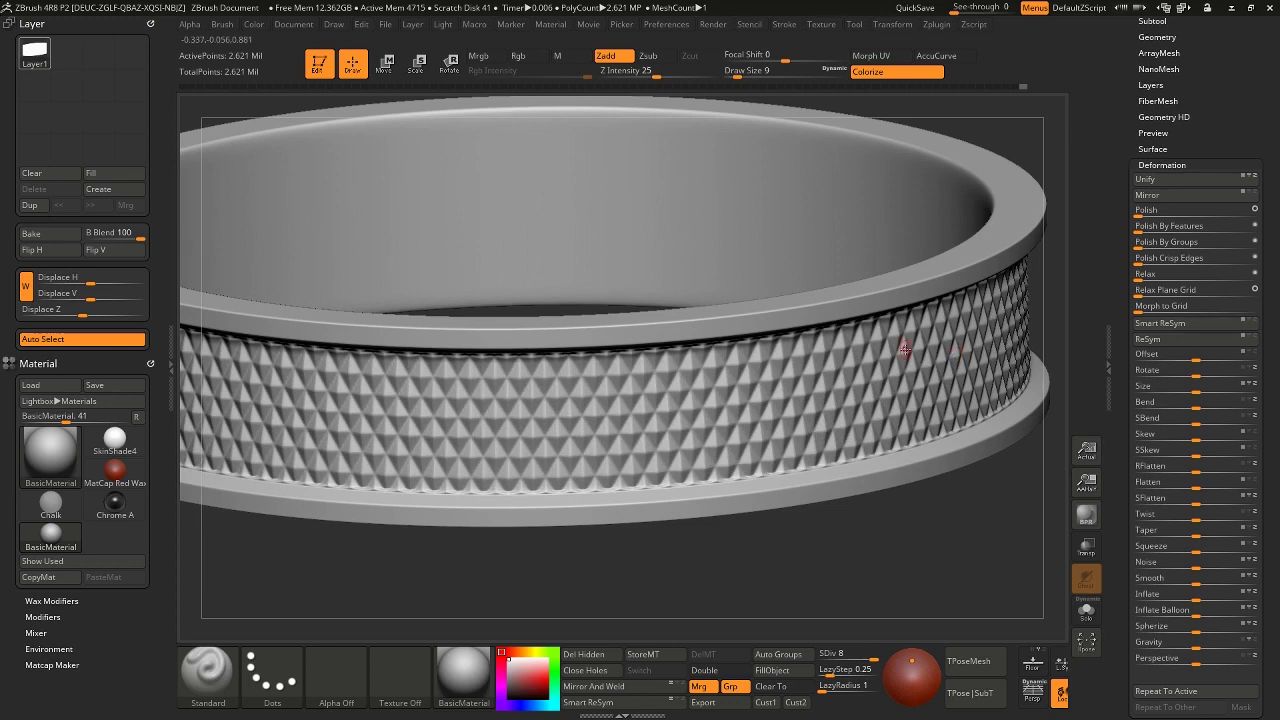
key(ctrl)
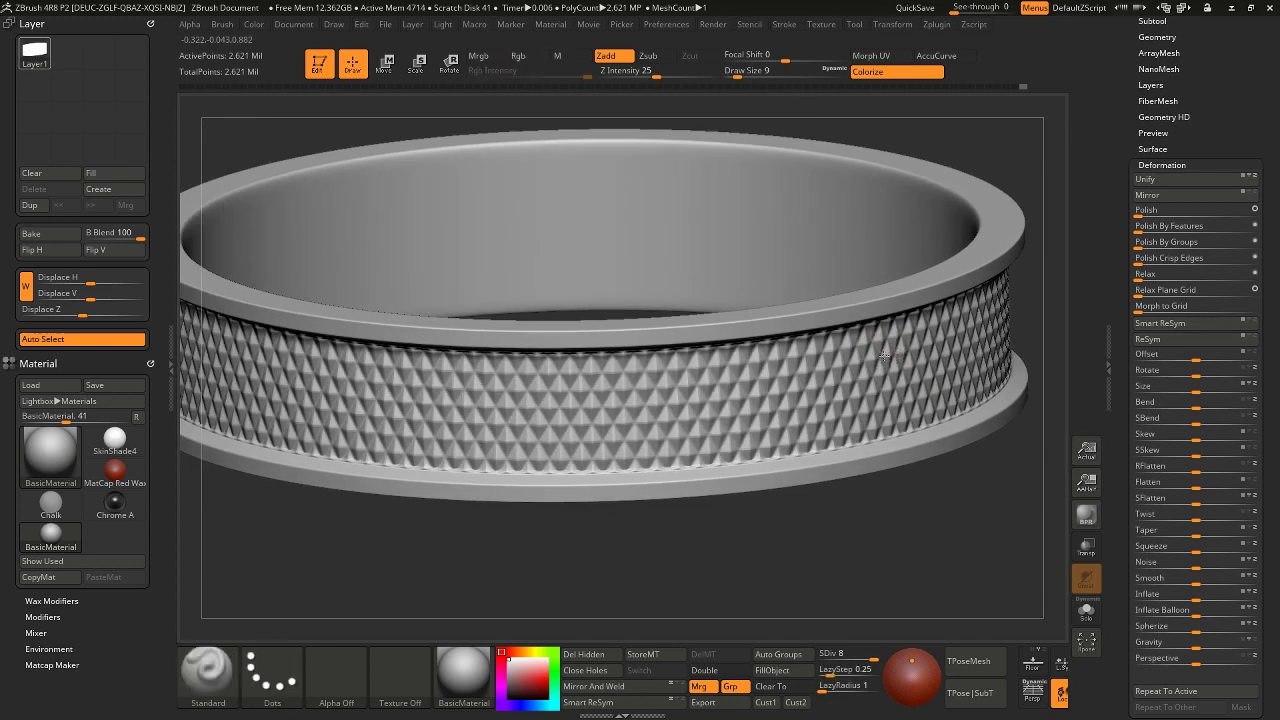